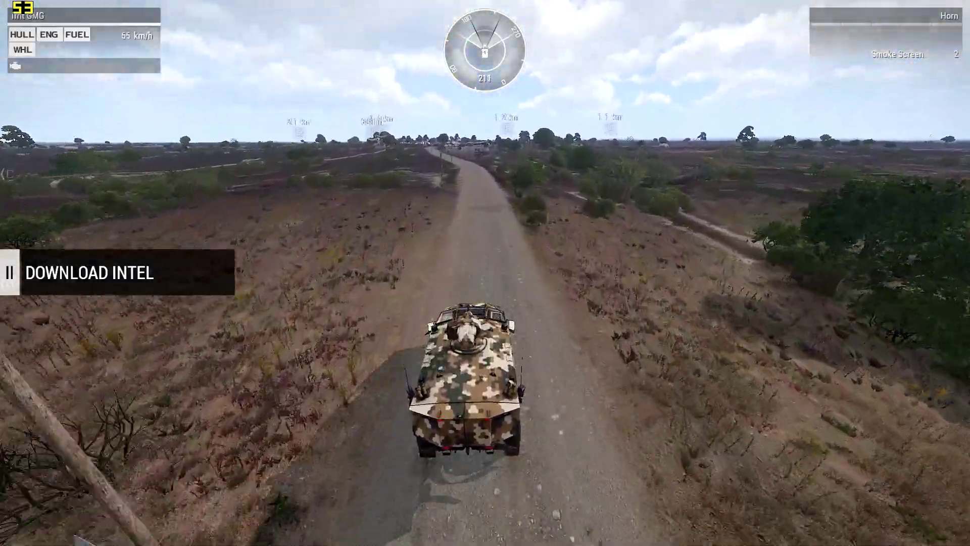
pyautogui.press('w')
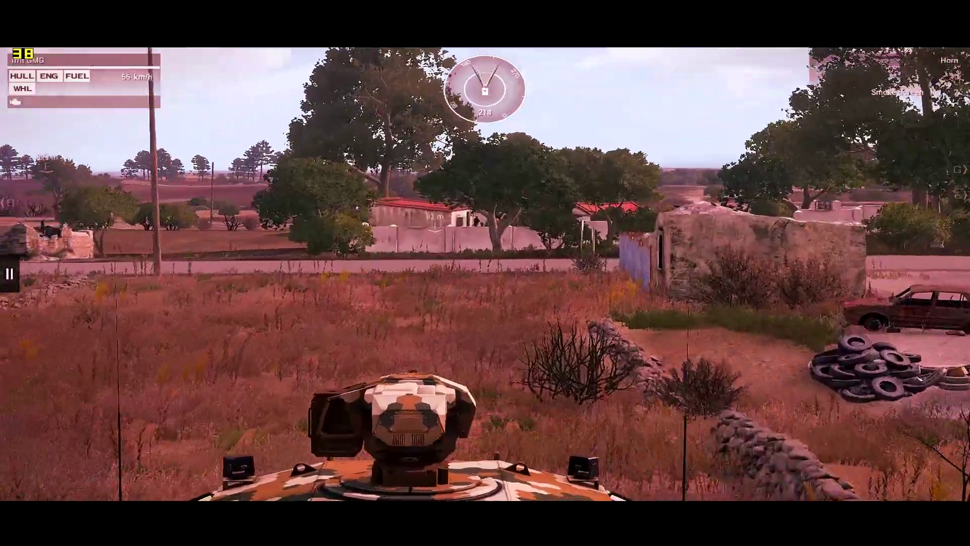
pyautogui.press('KP_Enter')
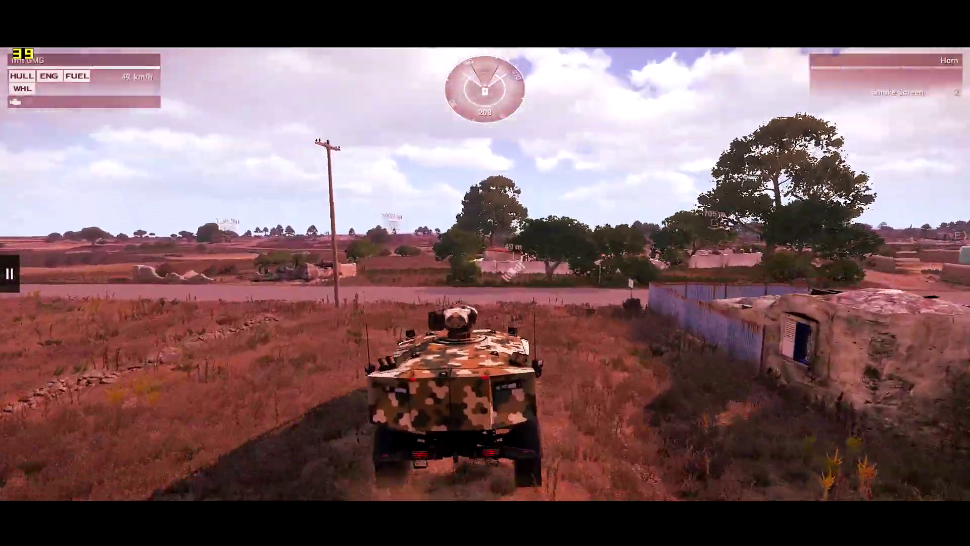
pyautogui.press('w')
pyautogui.press('d')
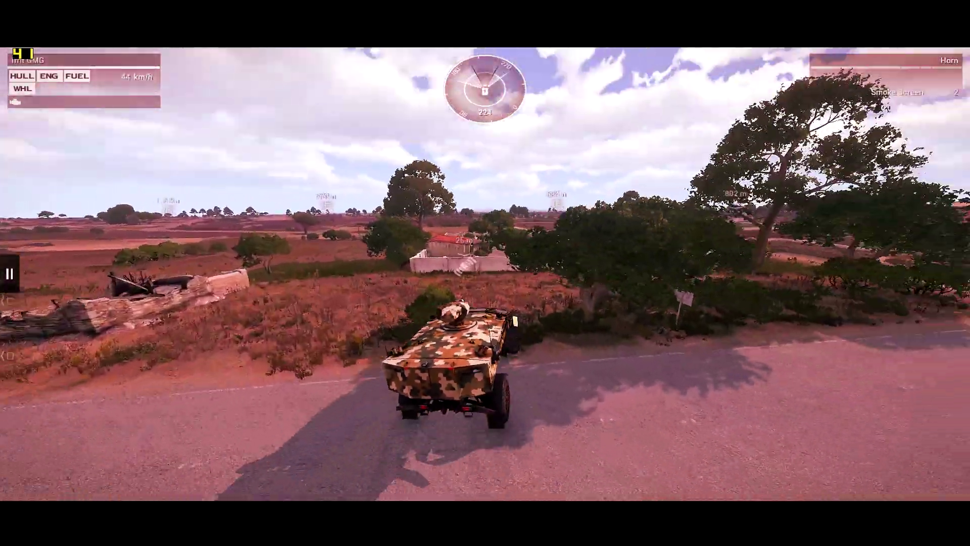
pyautogui.press('w')
pyautogui.press('d')
pyautogui.press('a')
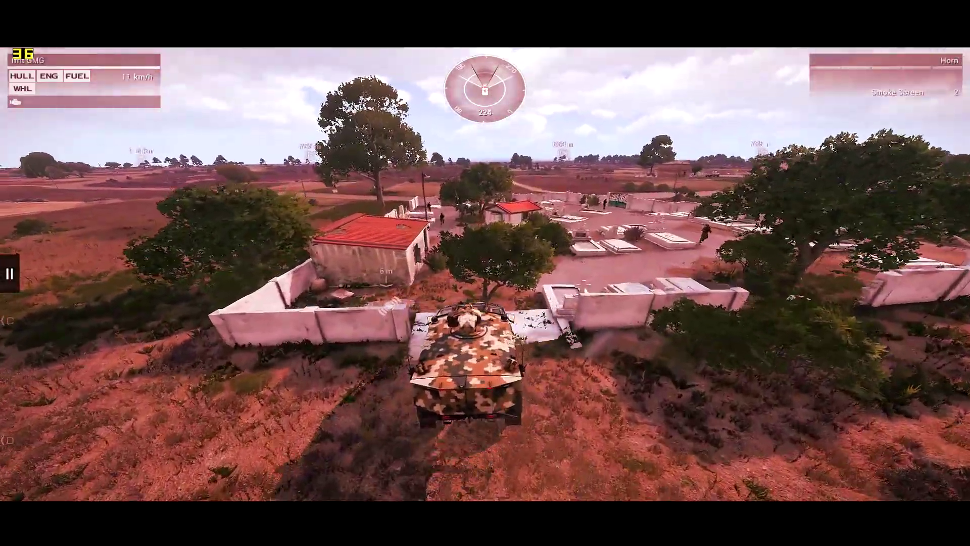
pyautogui.press('w')
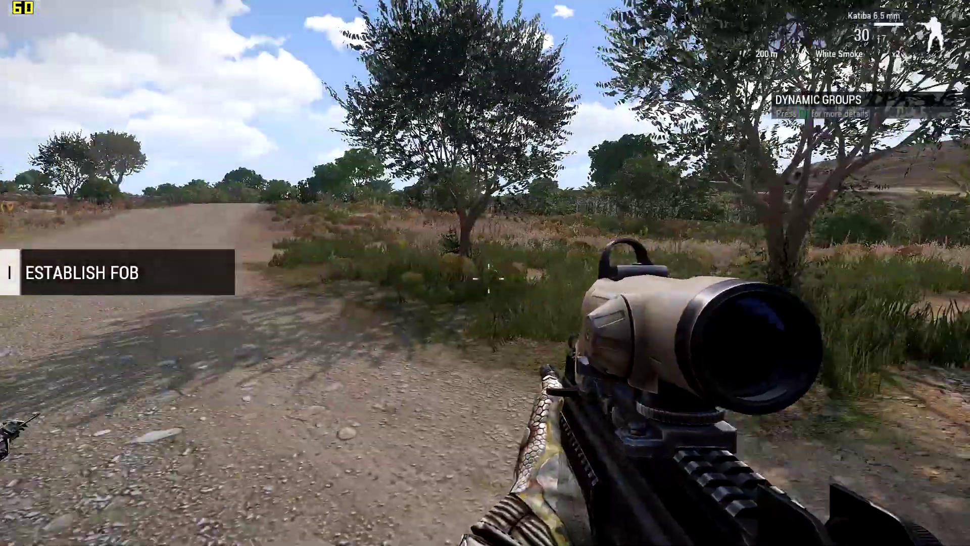
pyautogui.press('w')
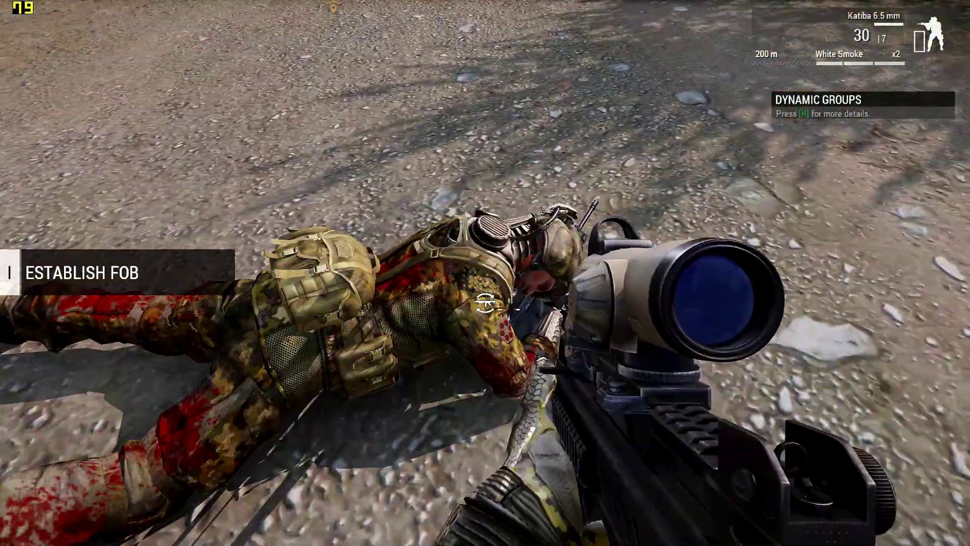
pyautogui.press('i')
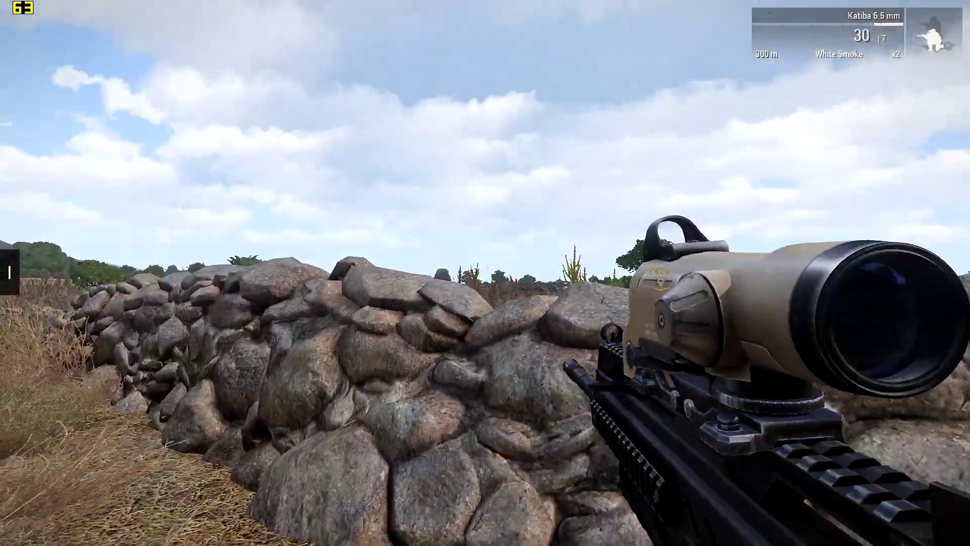
pyautogui.rightClick(485, 273)
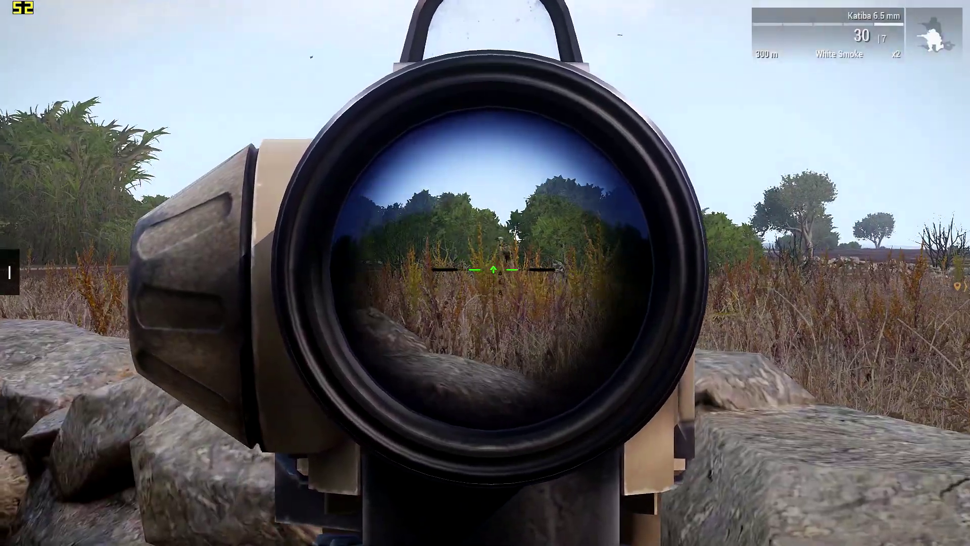
pyautogui.click(485, 273)
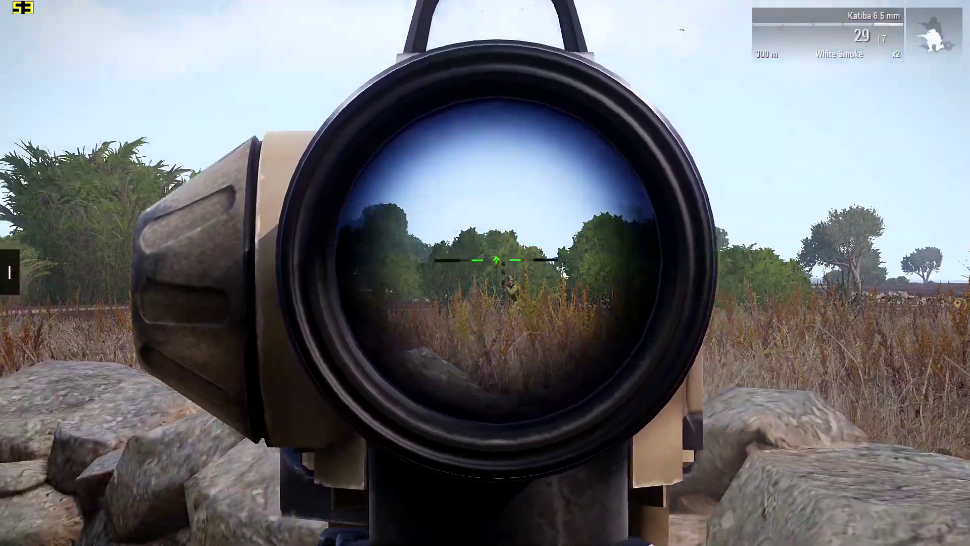
pyautogui.click(485, 273)
pyautogui.click(485, 273)
pyautogui.click(485, 273)
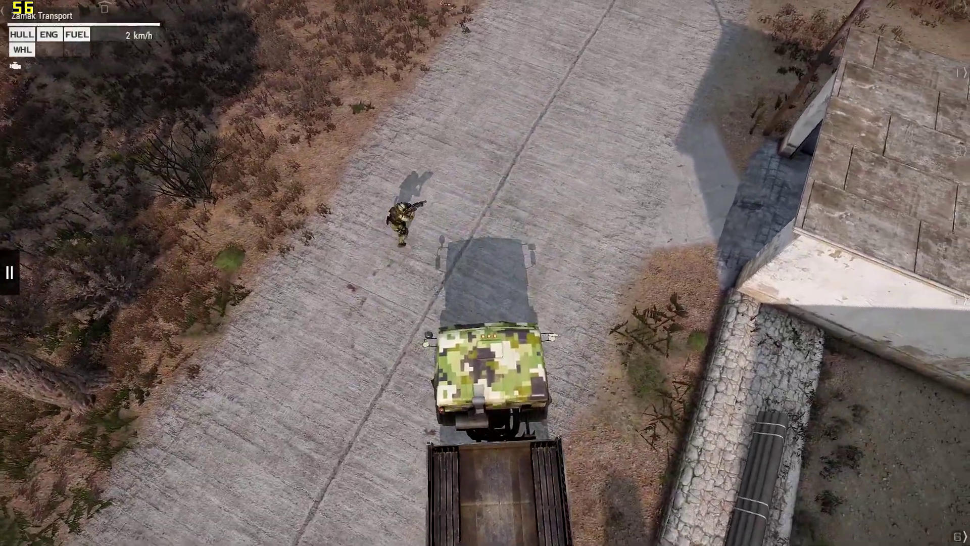
pyautogui.press('w')
pyautogui.press('d')
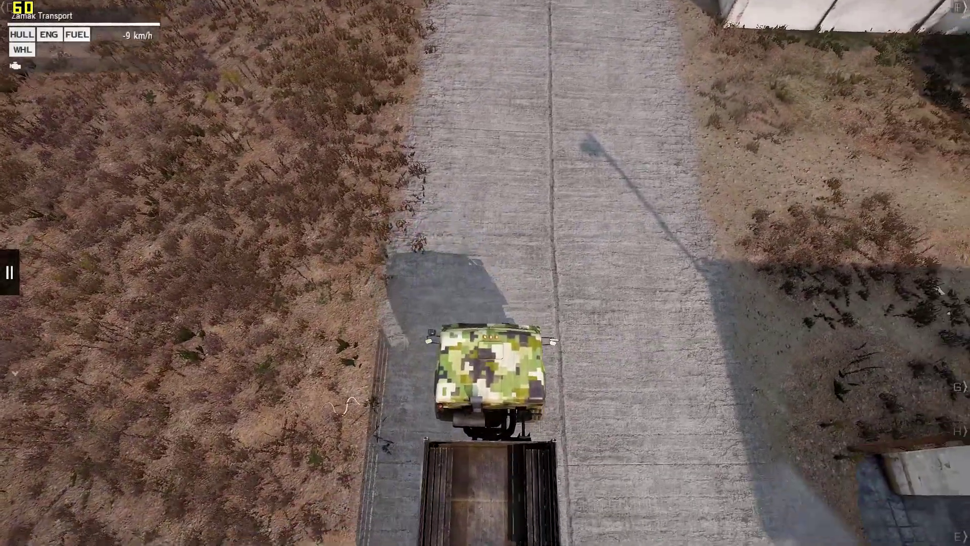
pyautogui.press('w')
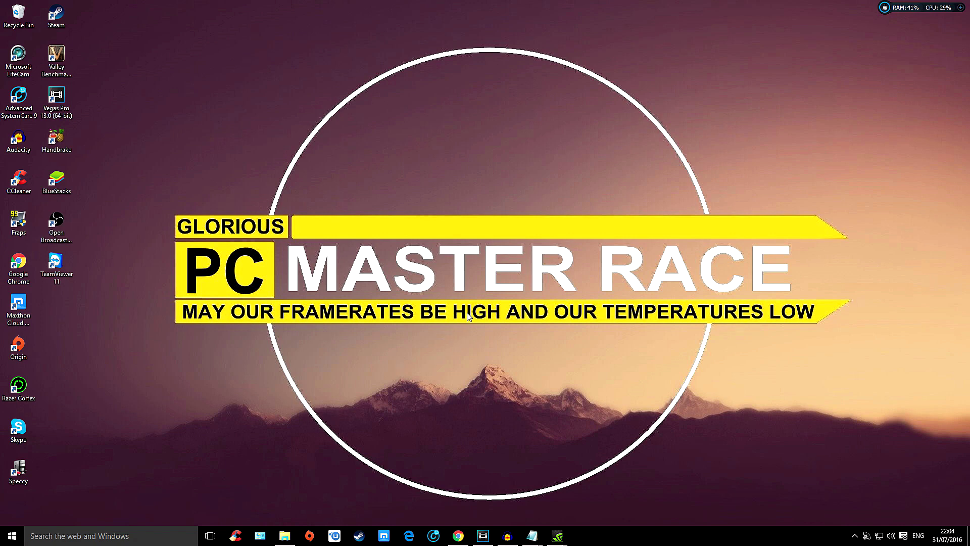
# Step: Switch to File Explorer and open the Arma 3 folder inside Documents
pyautogui.click(285, 535)
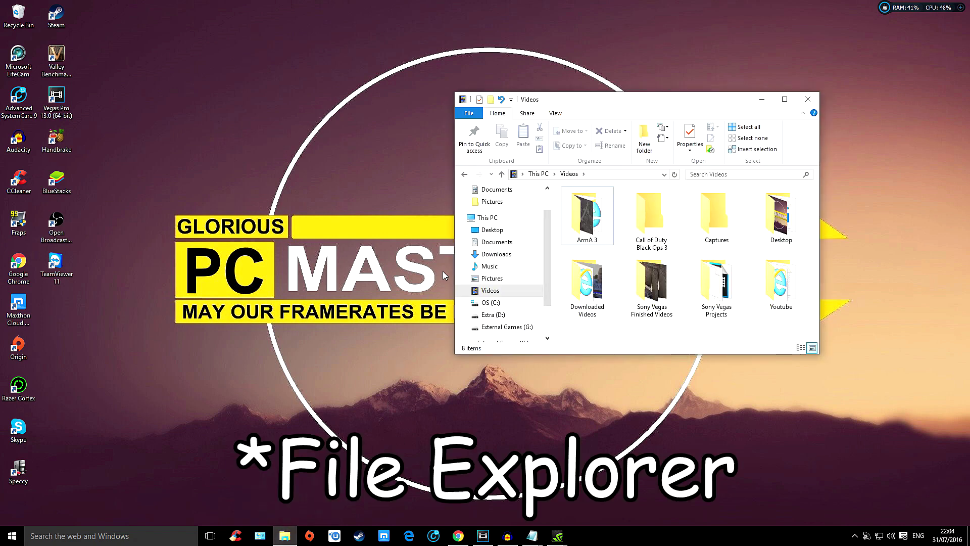
pyautogui.click(490, 190)
pyautogui.moveTo(646, 236)
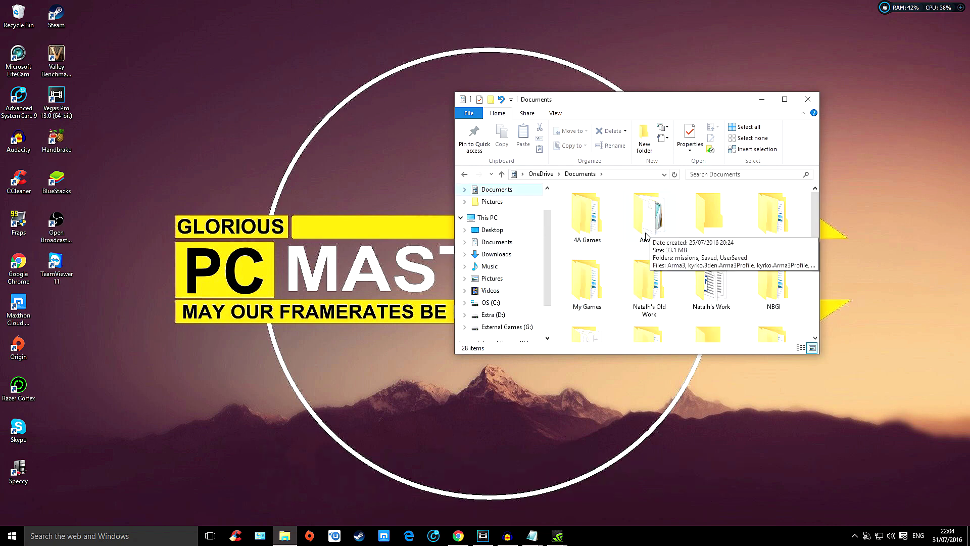
pyautogui.doubleClick(649, 221)
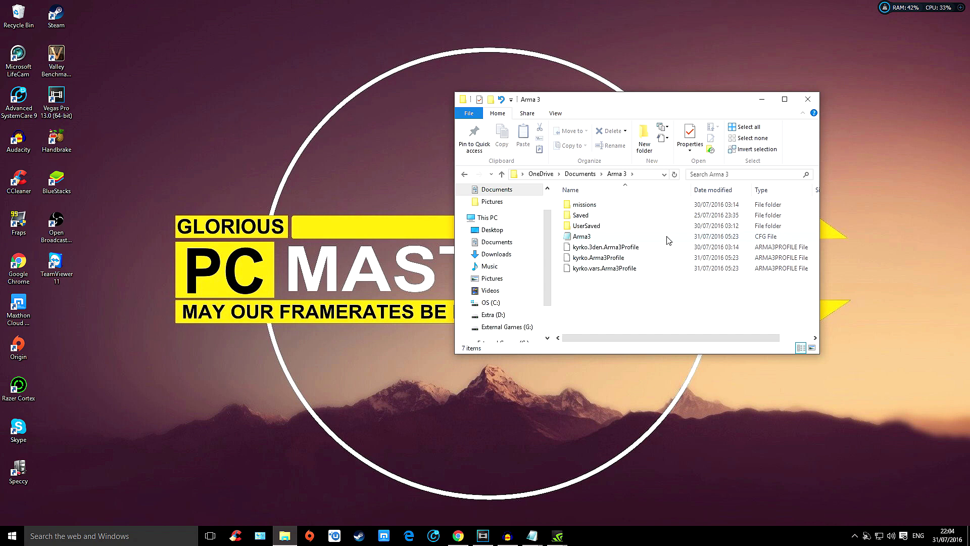
# Step: Bring up the Arma3 CFG file from the Arma 3 folder in Notepad for editing
pyautogui.rightClick(636, 239)
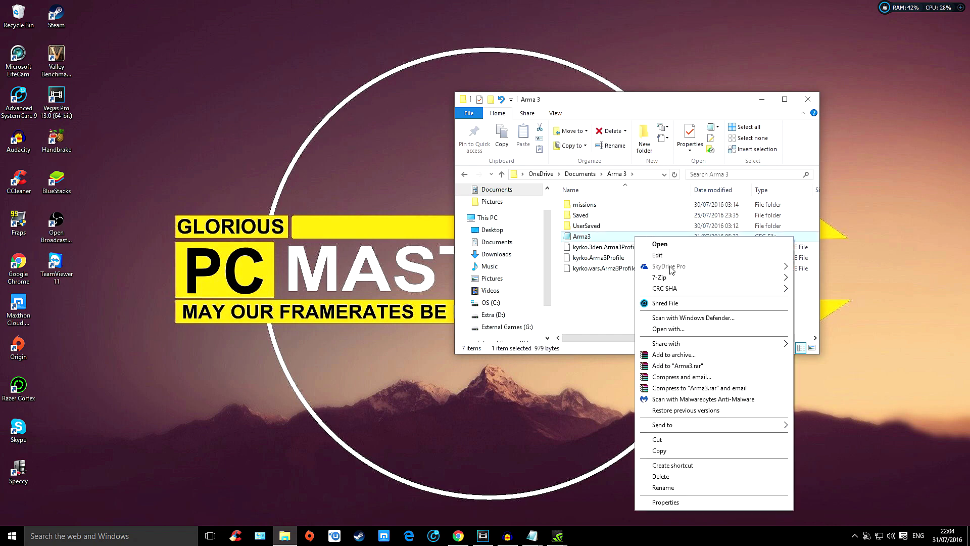
pyautogui.click(589, 305)
pyautogui.moveTo(571, 241)
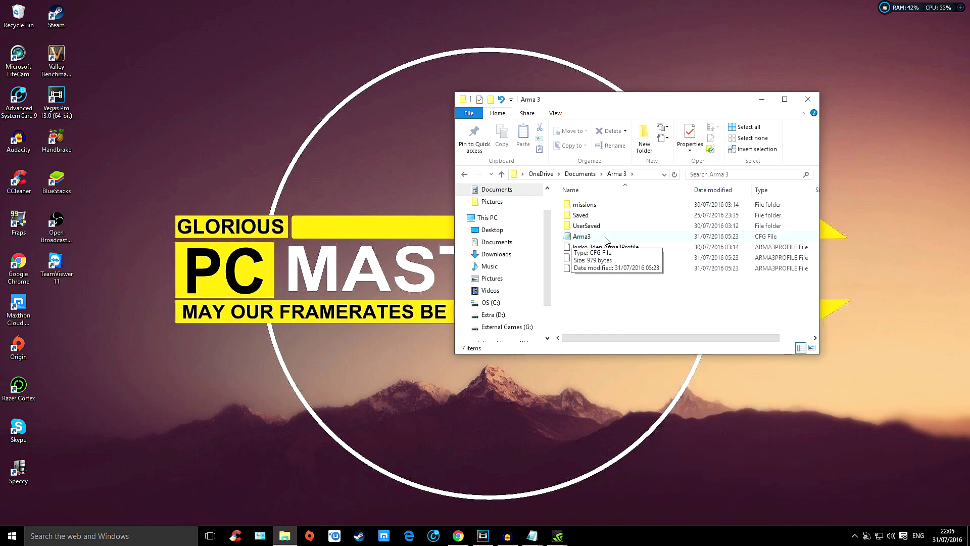
pyautogui.click(532, 535)
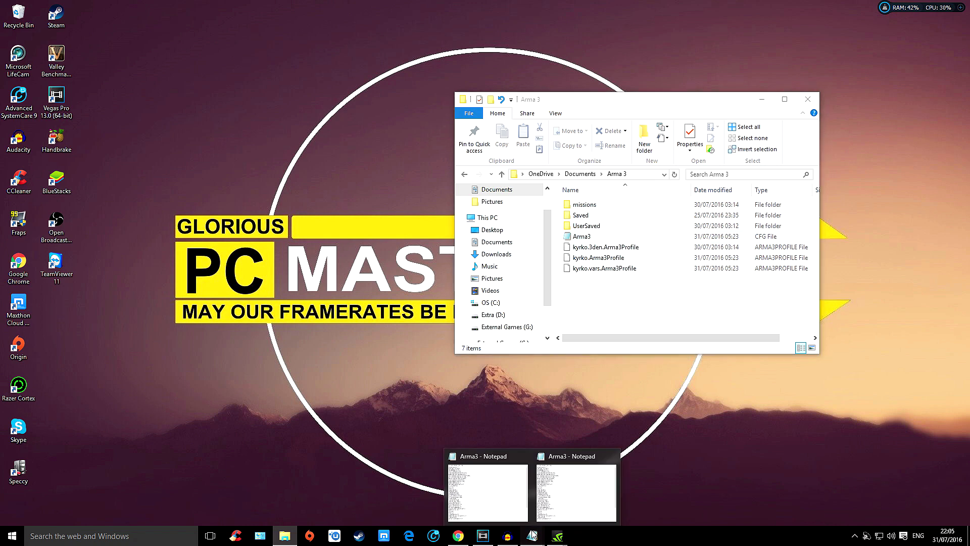
pyautogui.click(546, 511)
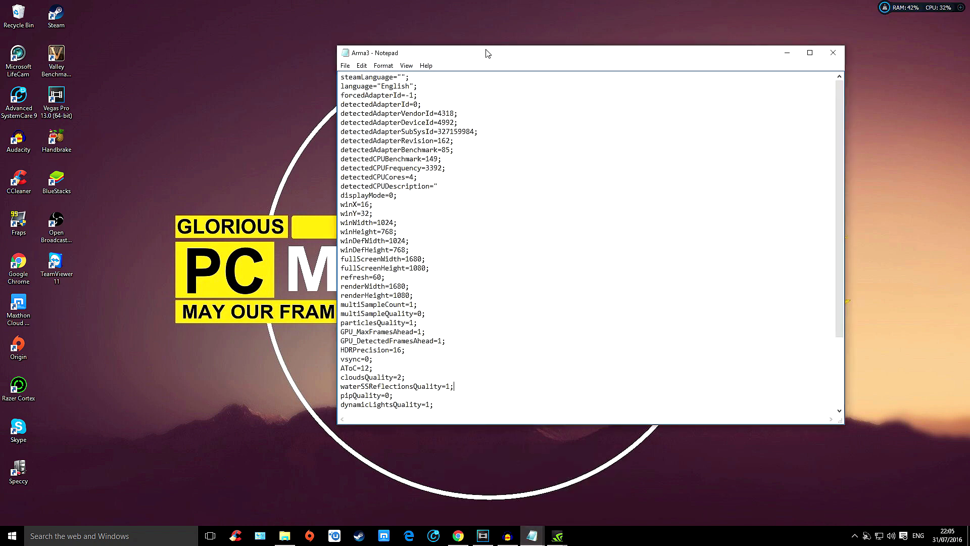
pyautogui.moveTo(487, 53); pyautogui.dragTo(459, 31)
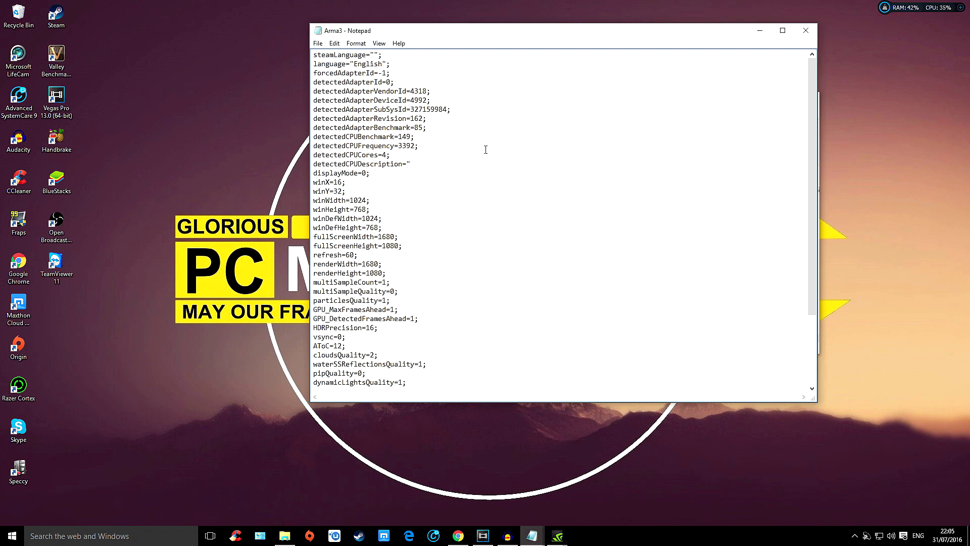
# Step: Set the refresh value to 120 in the Arma3 configuration file and save the file
pyautogui.scroll(-1, 489, 243)
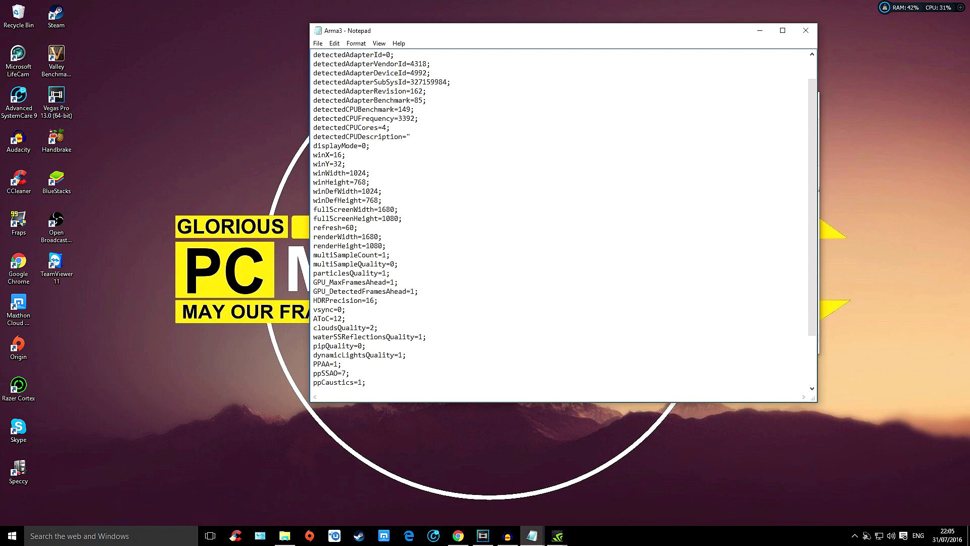
pyautogui.scroll(-3, 454, 301)
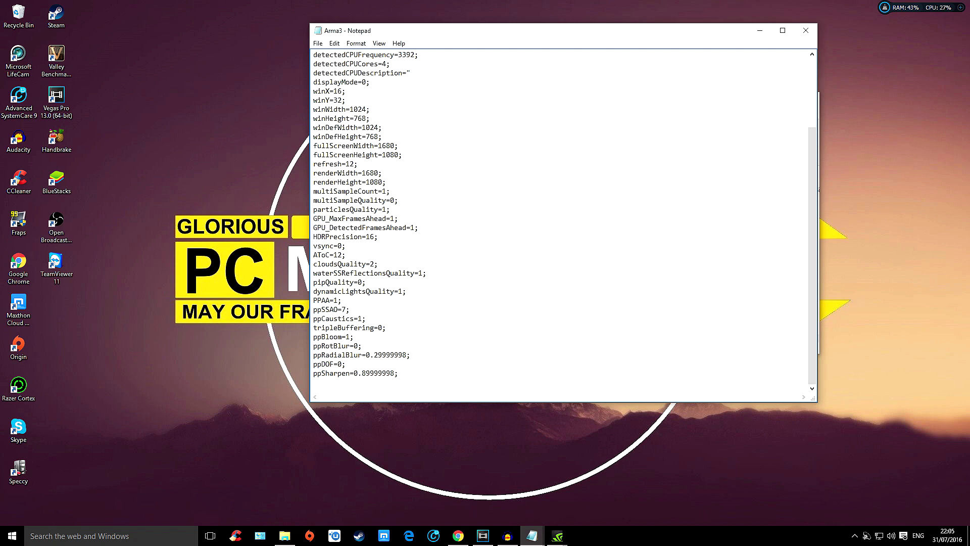
pyautogui.click(318, 44)
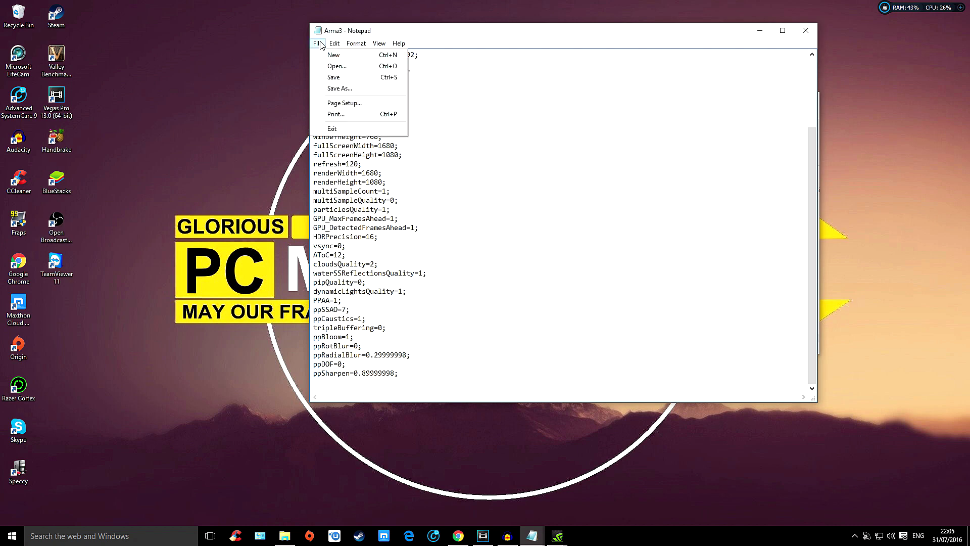
pyautogui.click(331, 76)
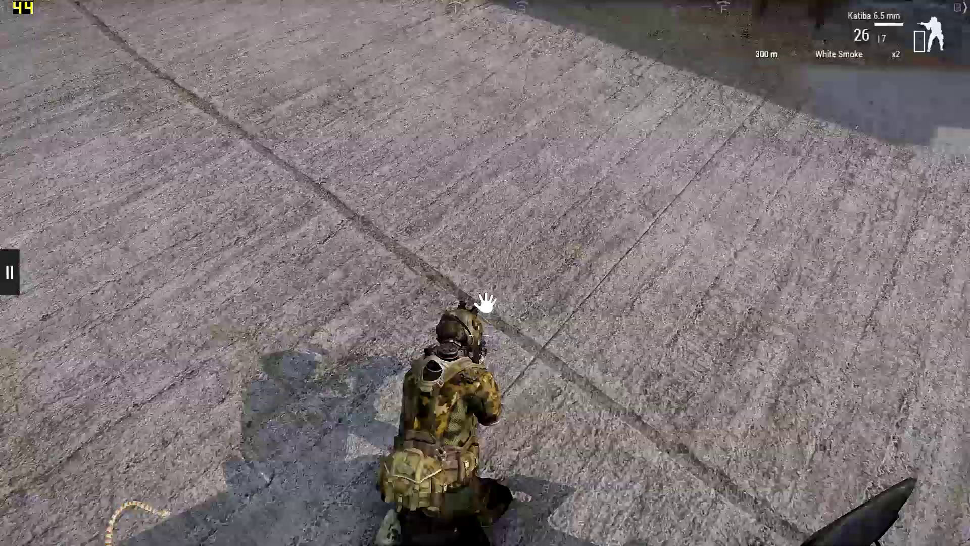
pyautogui.press('x')
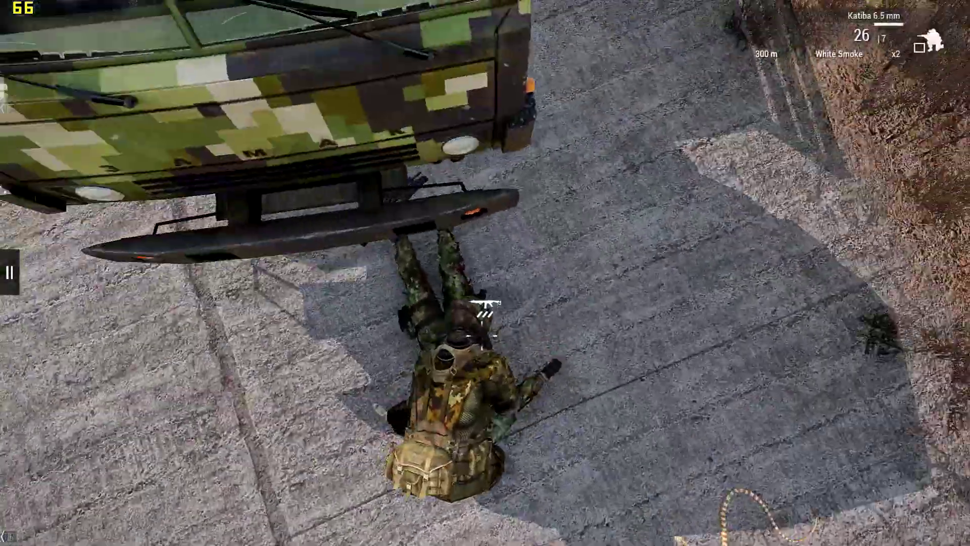
pyautogui.press('x')
pyautogui.press('w')
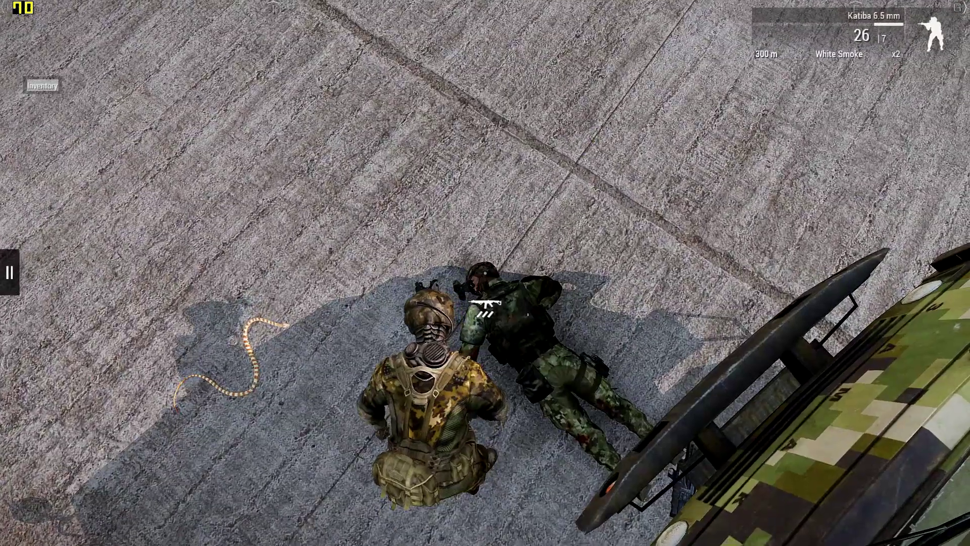
# Step: Open the inventory beside the fallen soldier and equip the ACP-C2 handgun from the ground
pyautogui.press('i')
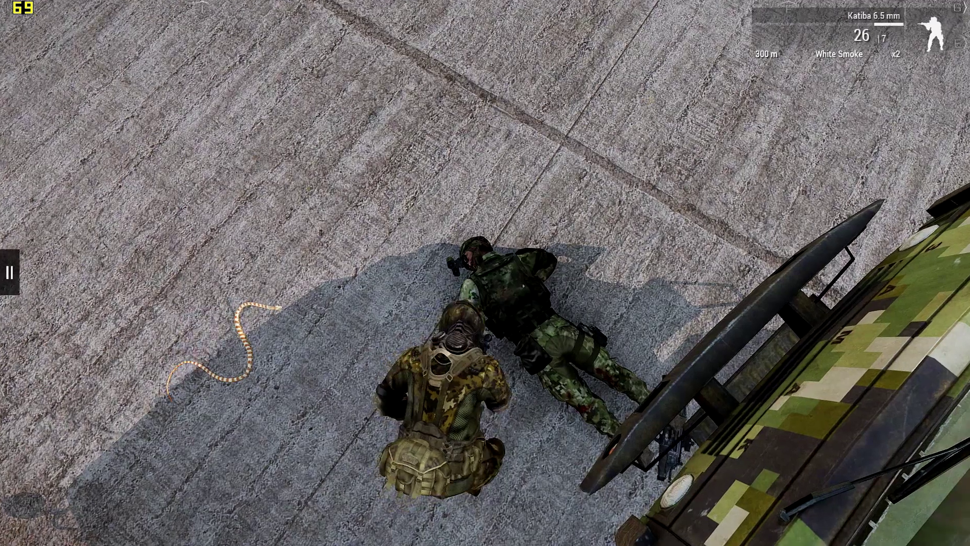
pyautogui.press('i')
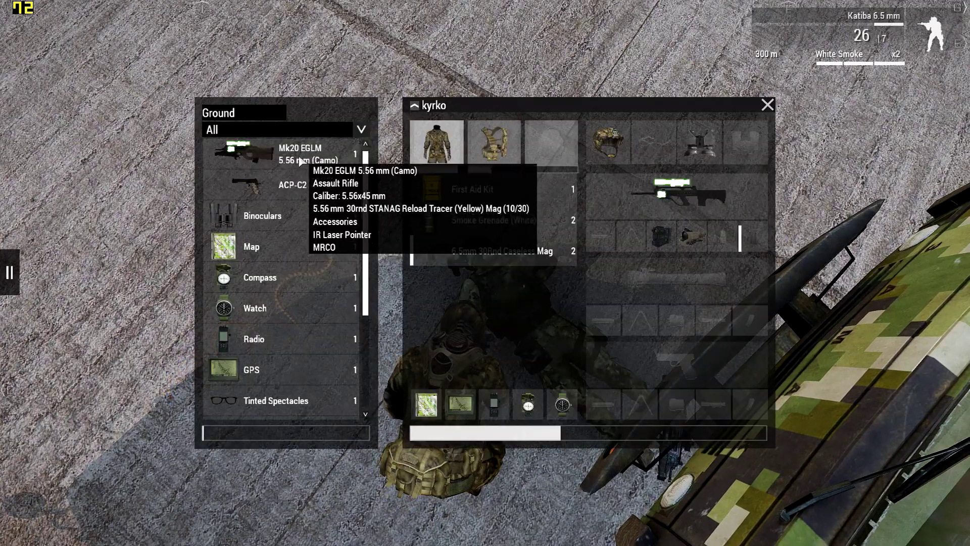
pyautogui.moveTo(283, 187); pyautogui.dragTo(693, 353)
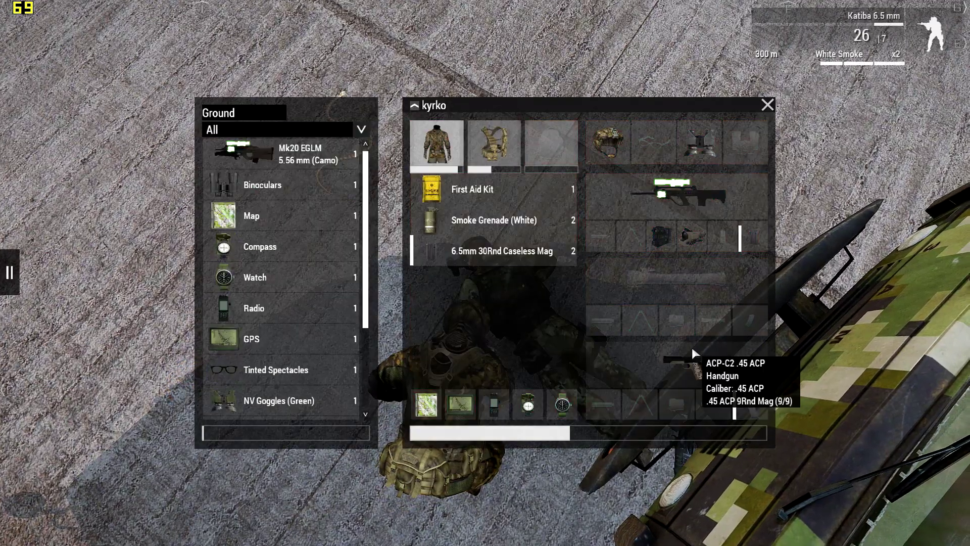
# Step: Take off the worn uniform and try to put on the Combat Fatigues [AAF] from the ground
pyautogui.scroll(-4, 240, 278)
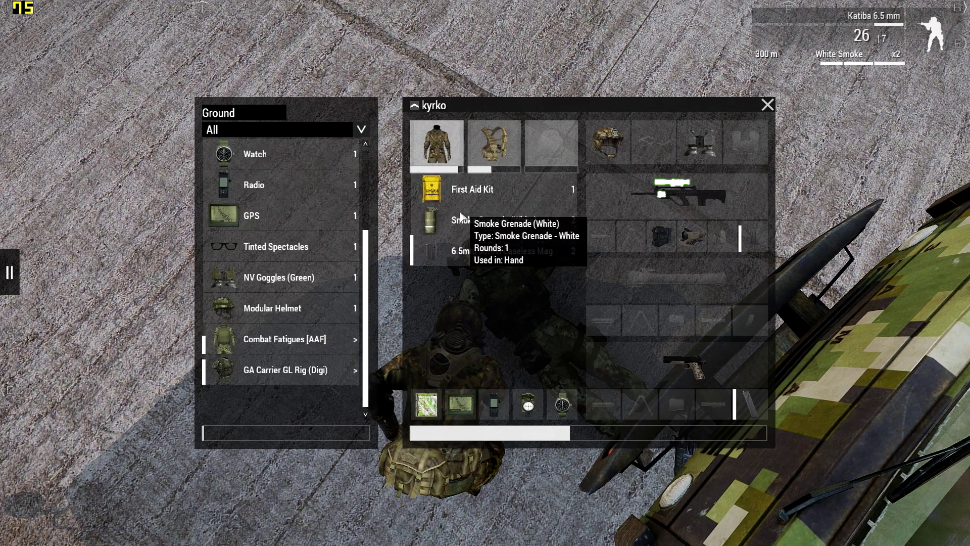
pyautogui.moveTo(324, 338); pyautogui.dragTo(425, 135)
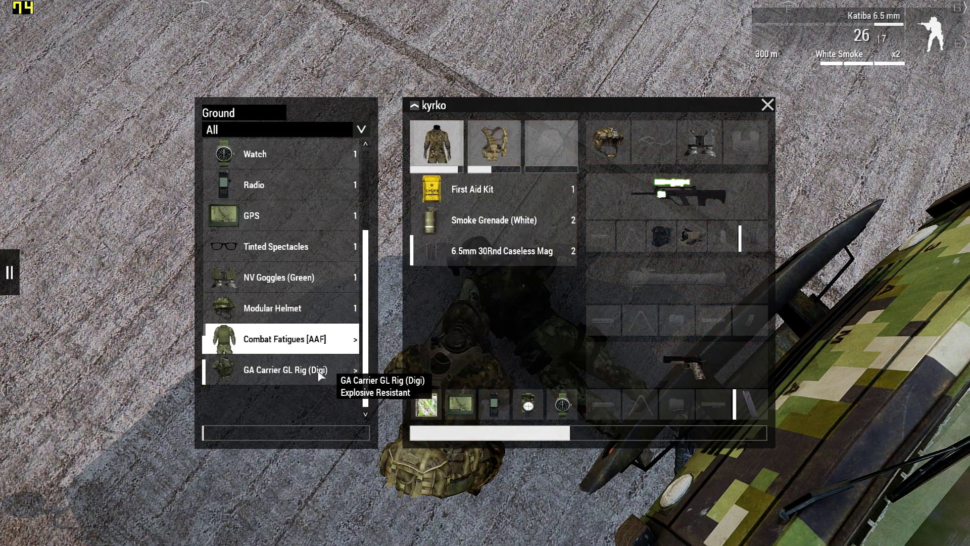
pyautogui.moveTo(436, 144)
pyautogui.mouseDown()
pyautogui.moveTo(328, 310)
pyautogui.moveTo(319, 356)
pyautogui.moveTo(437, 147)
pyautogui.mouseUp()
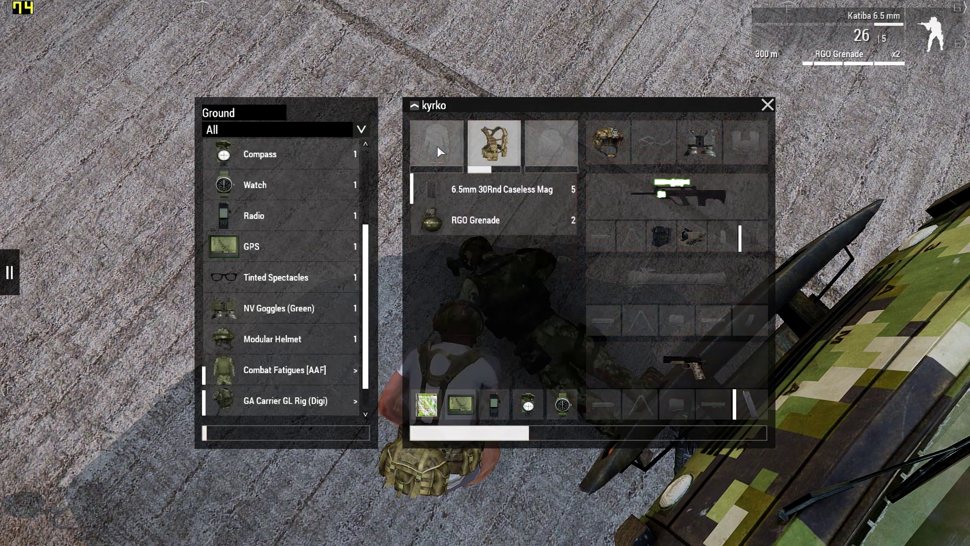
pyautogui.moveTo(282, 370); pyautogui.dragTo(427, 150)
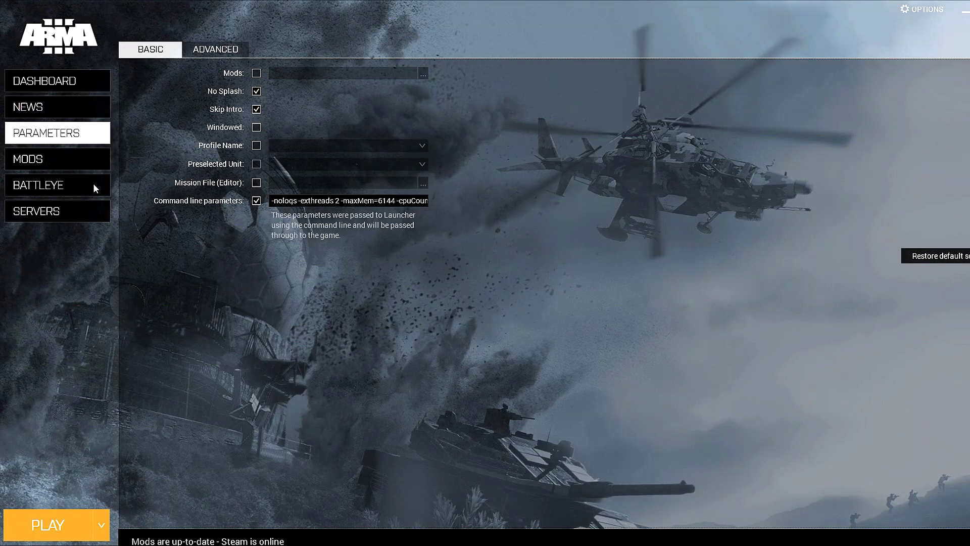
# Step: Check the available mods and return to the launch parameters to examine the advanced settings, including CPU Count
pyautogui.click(78, 168)
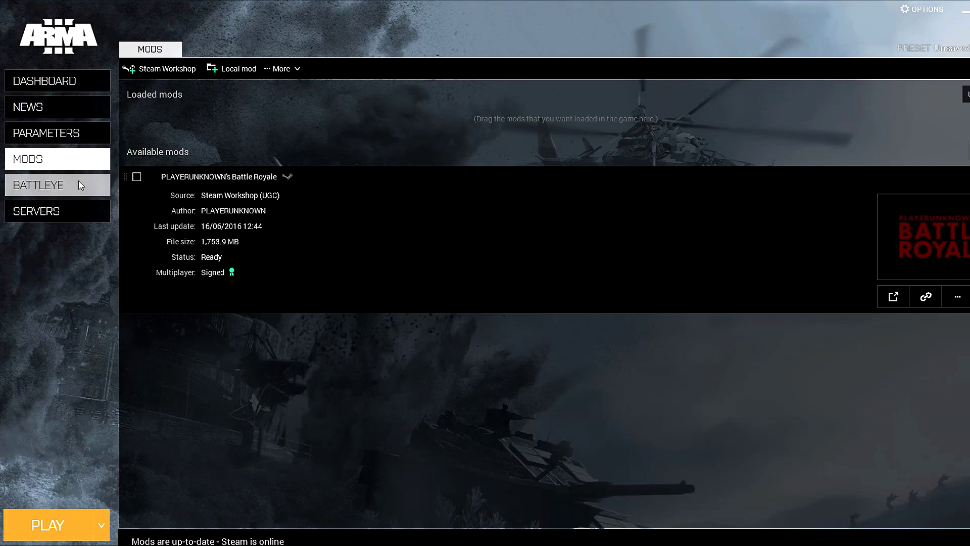
pyautogui.click(64, 134)
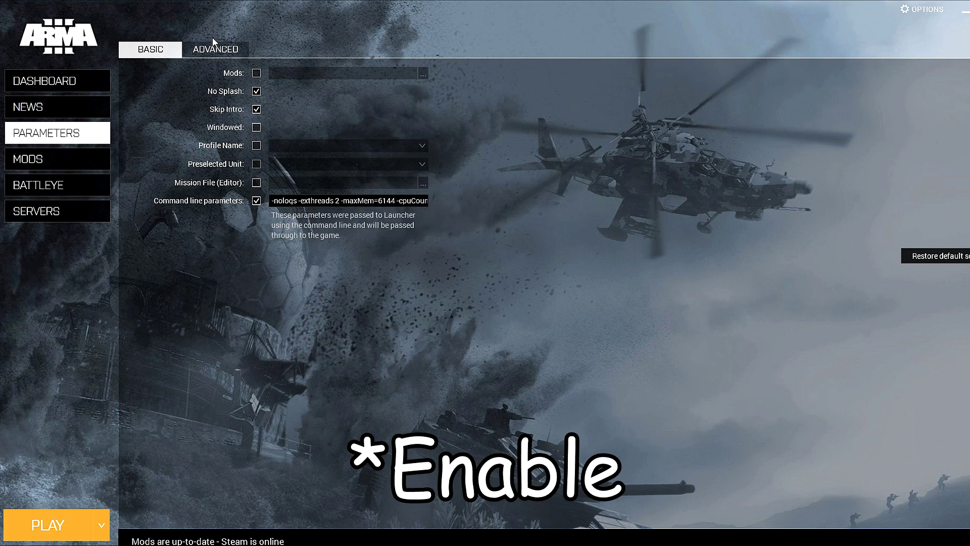
pyautogui.click(215, 54)
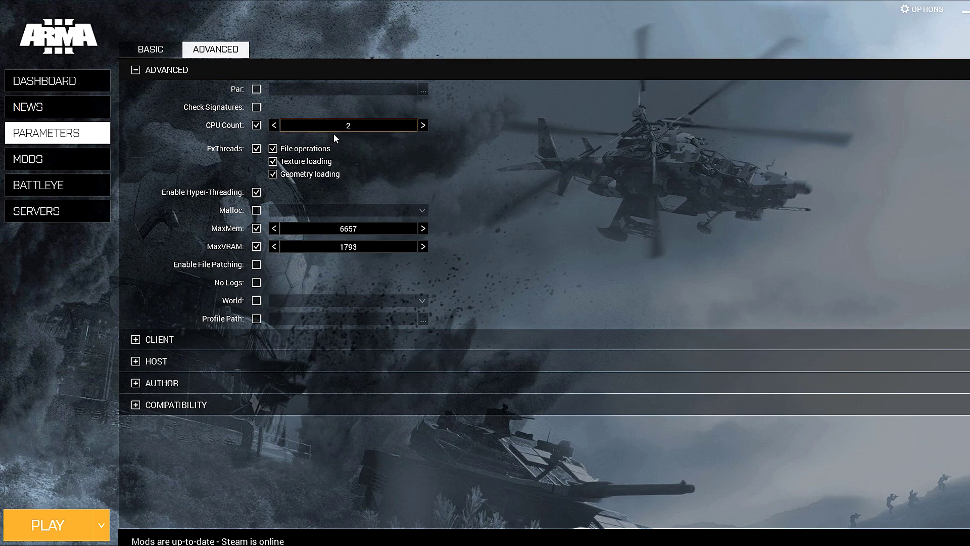
pyautogui.moveTo(373, 127)
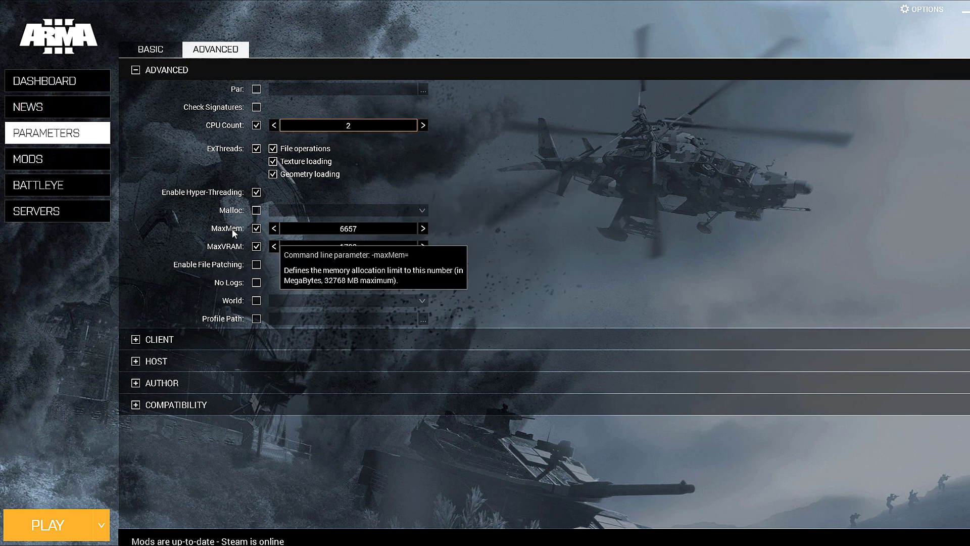
# Step: Raise the MaxMem memory allocation limit by three increments and lower it back by one in the advanced launch parameters
pyautogui.doubleClick(377, 226)
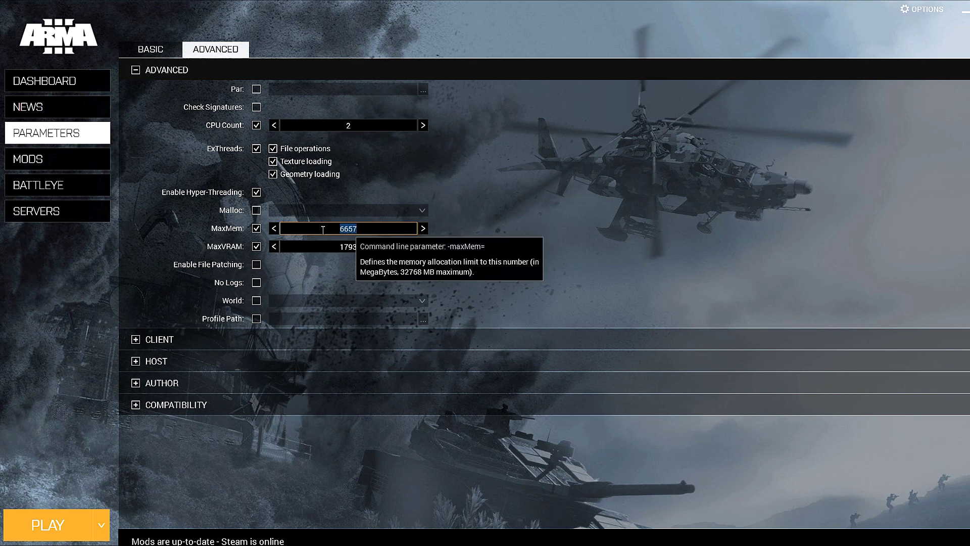
pyautogui.click(422, 230)
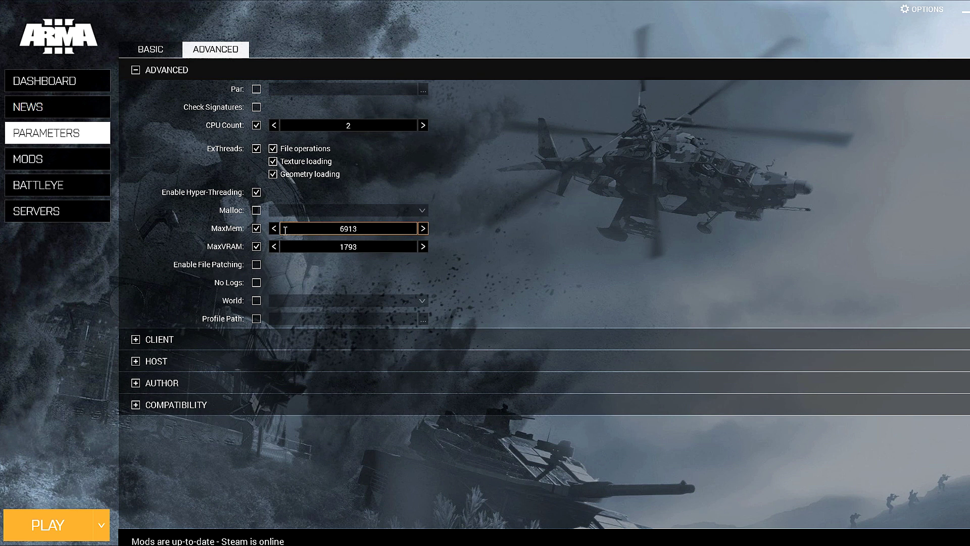
pyautogui.click(423, 228)
pyautogui.click(423, 229)
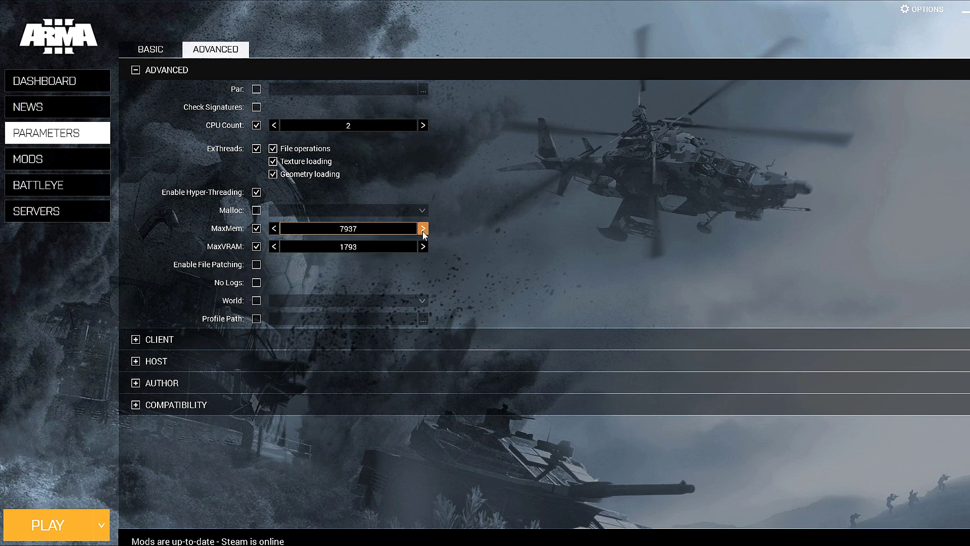
pyautogui.click(274, 229)
pyautogui.moveTo(369, 150)
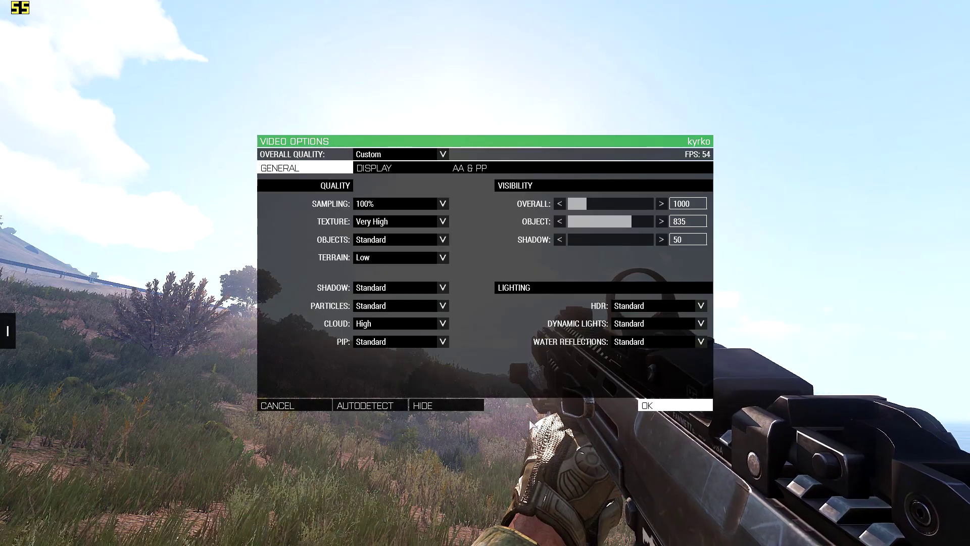
# Step: Review the display and the anti-aliasing and post-process video settings, and return to the game
pyautogui.click(440, 170)
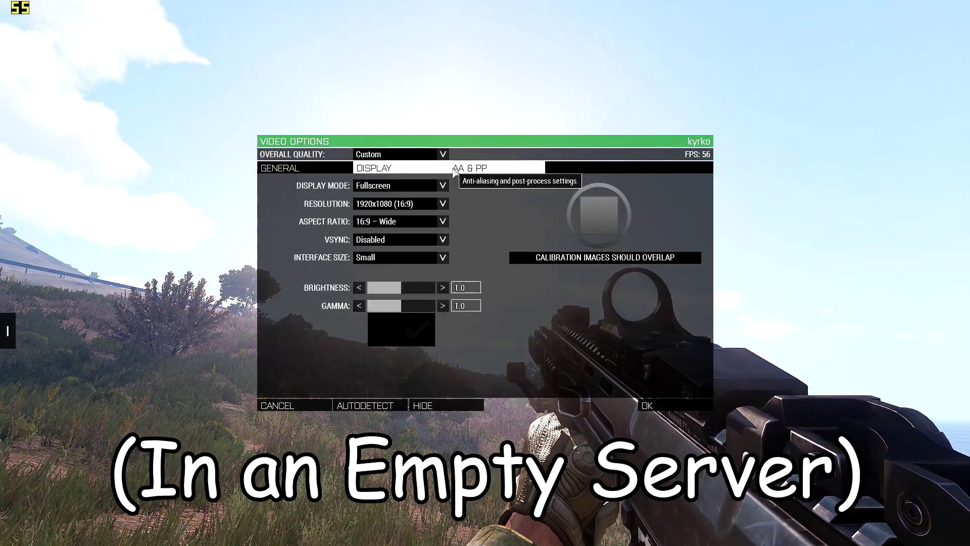
pyautogui.click(459, 169)
pyautogui.click(324, 170)
pyautogui.press('Escape')
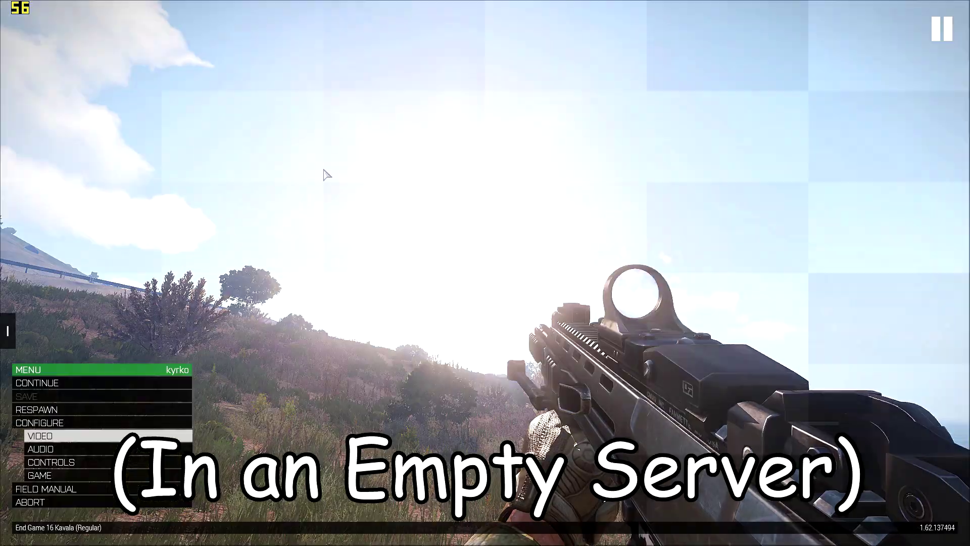
pyautogui.press('Escape')
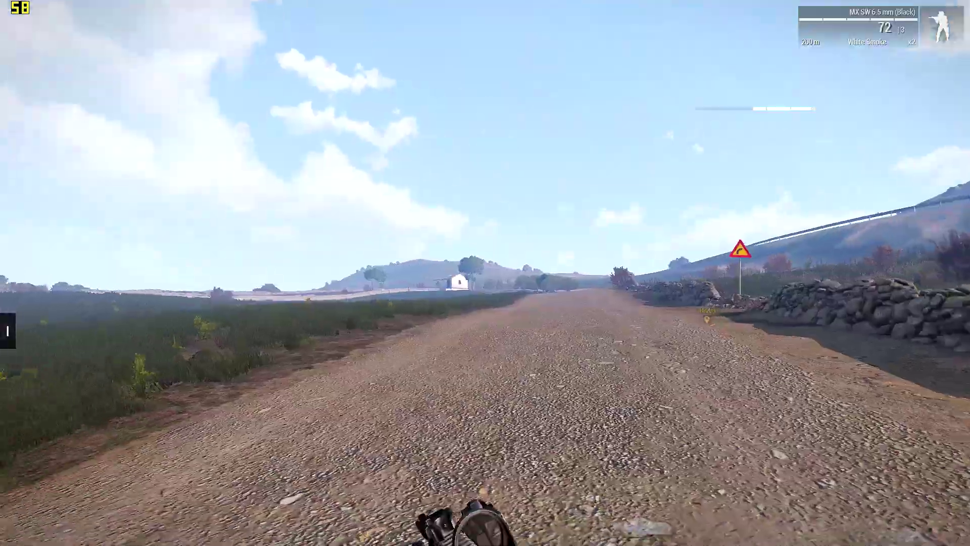
# Step: Aim the MX SW down its sight, fire at the grassy hillside and stop aiming
pyautogui.rightClick(485, 273)
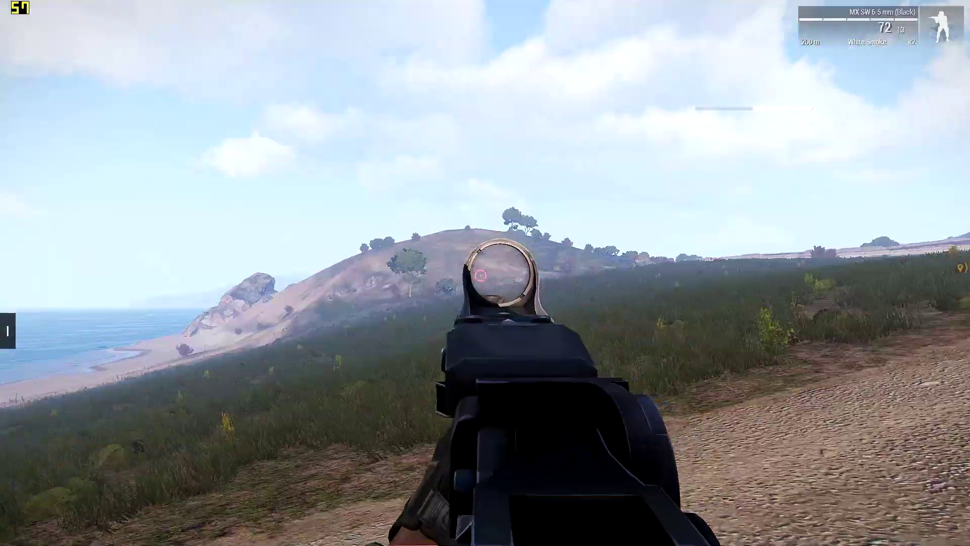
pyautogui.click(485, 272)
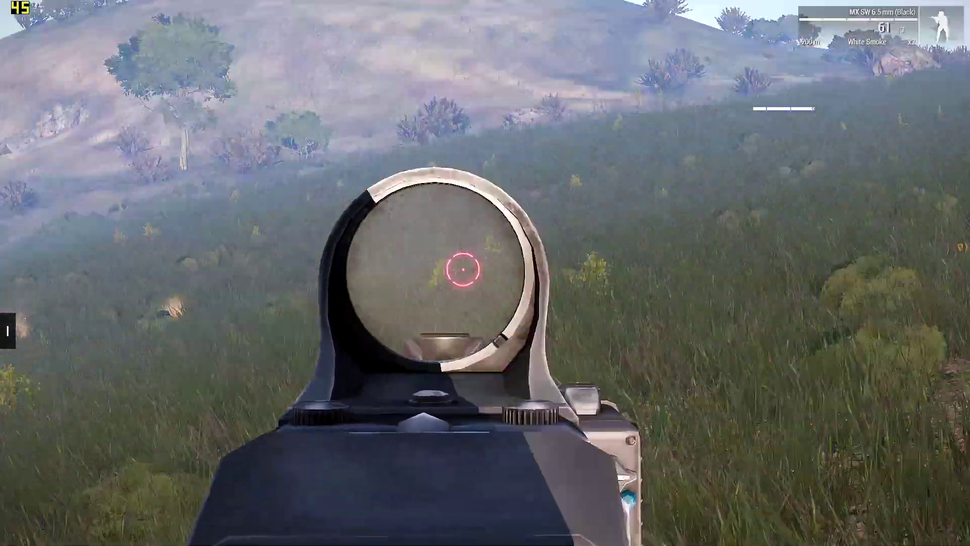
pyautogui.click(485, 273)
pyautogui.click(484, 272)
pyautogui.rightClick(485, 273)
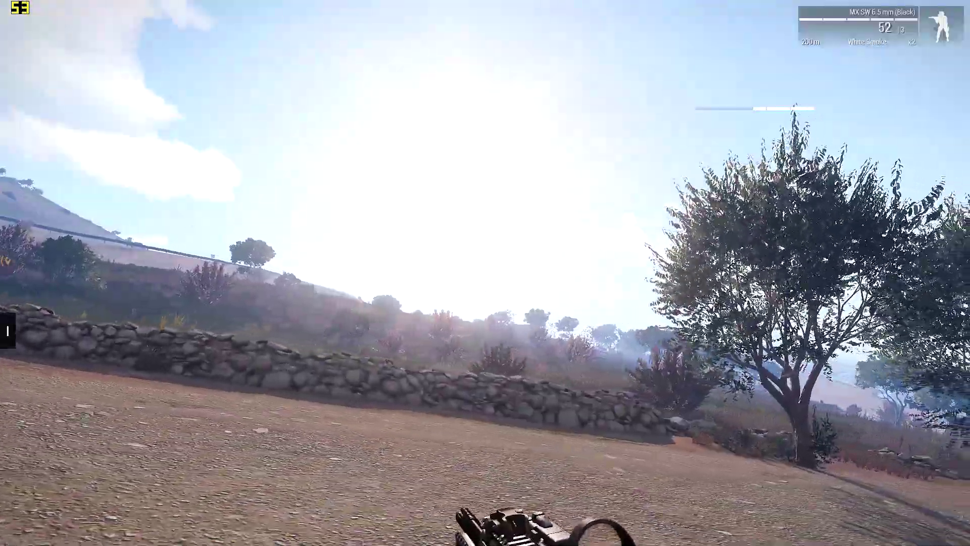
# Step: Run through the trees and bushes, switching between third-person and first-person view, to check how smoothly the game runs
pyautogui.press('KP_Enter')
pyautogui.press('w')
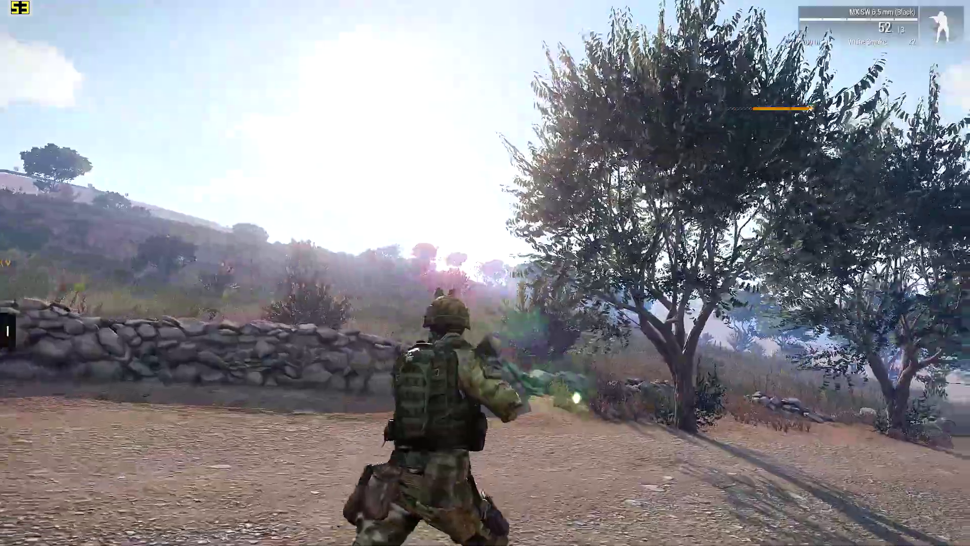
pyautogui.press('w')
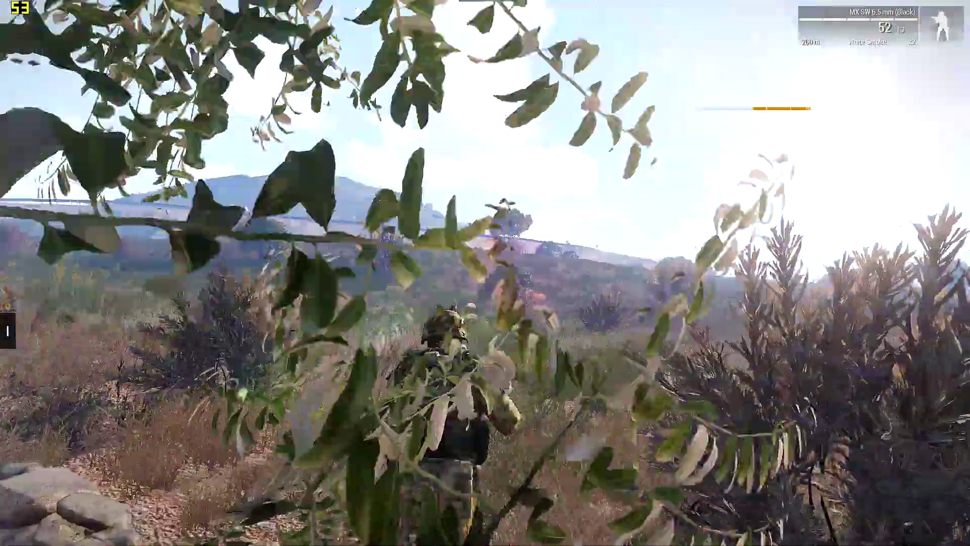
pyautogui.press('w')
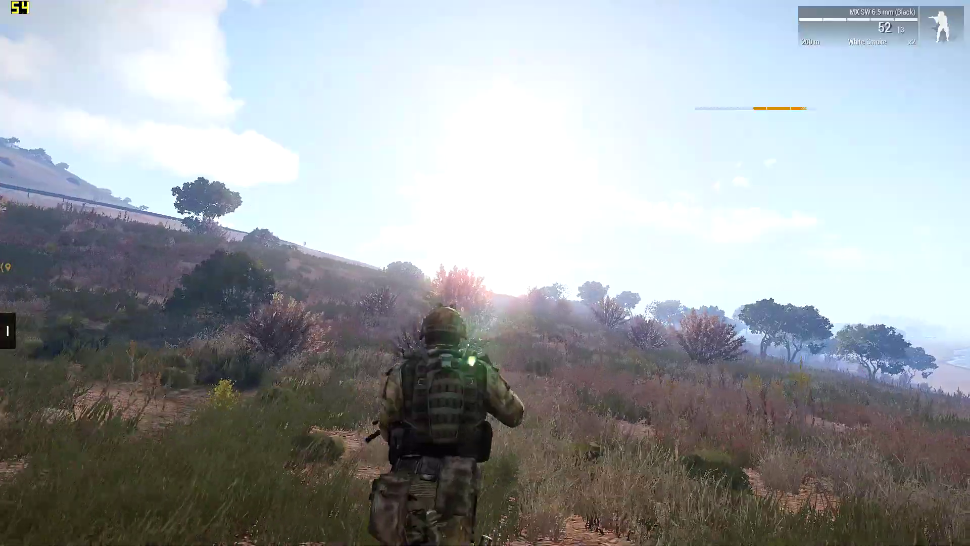
pyautogui.press('w')
pyautogui.press('KP_Enter')
pyautogui.press('KP_Enter')
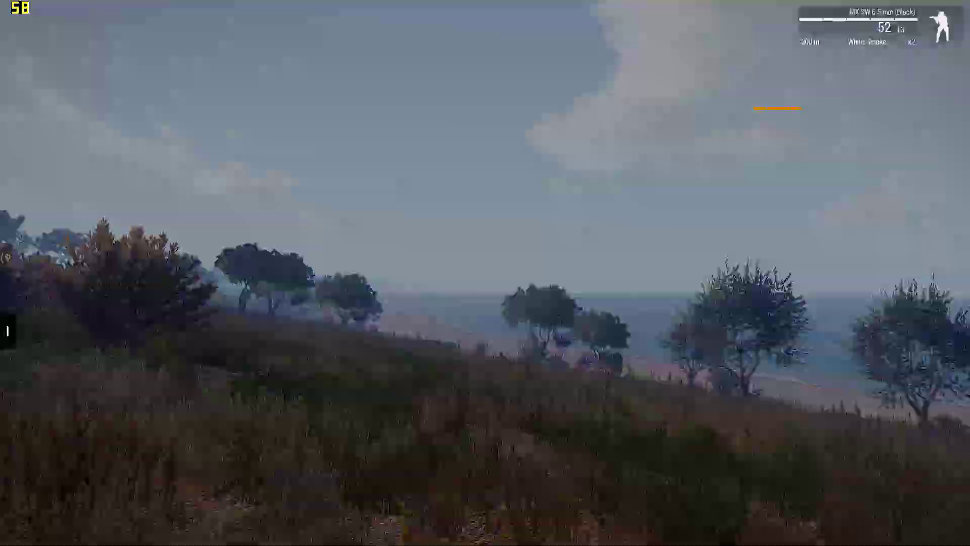
pyautogui.press('w')
pyautogui.press('KP_Enter')
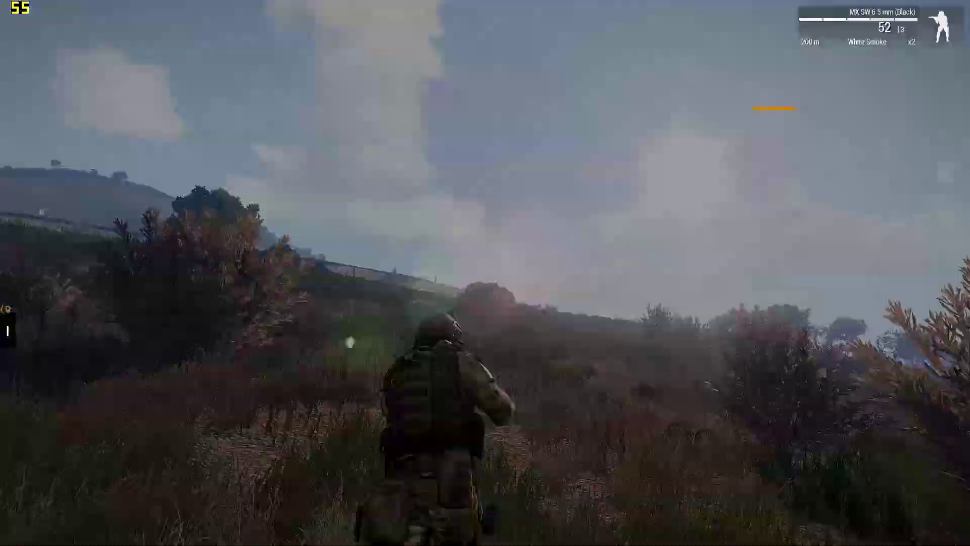
pyautogui.press('KP_Enter')
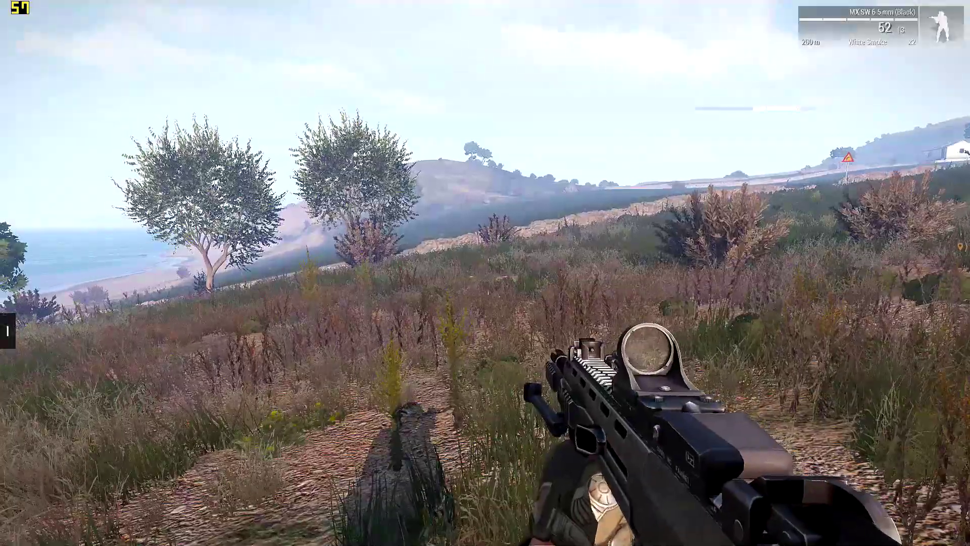
pyautogui.rightClick(485, 273)
pyautogui.rightClick(485, 273)
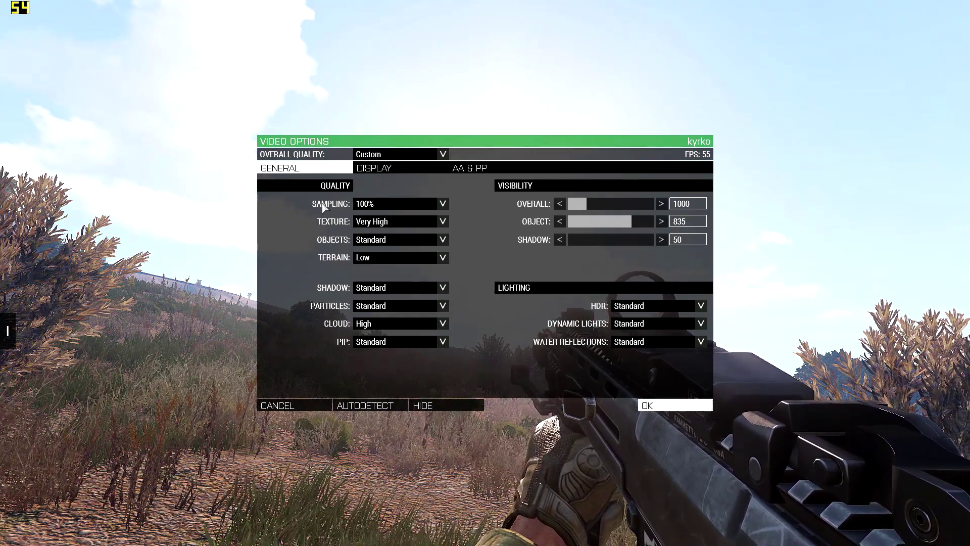
# Step: Set Sampling to 100% in the general video options
pyautogui.click(411, 202)
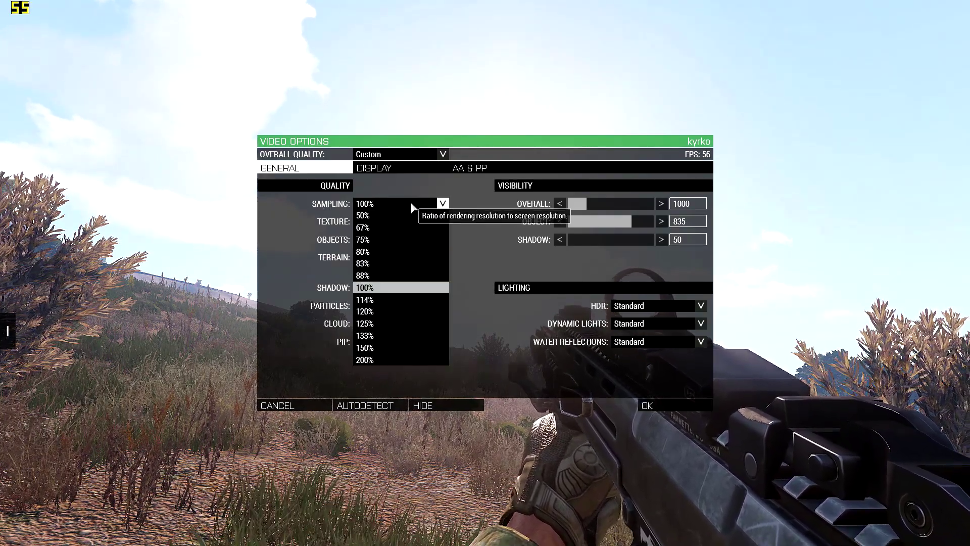
pyautogui.click(395, 288)
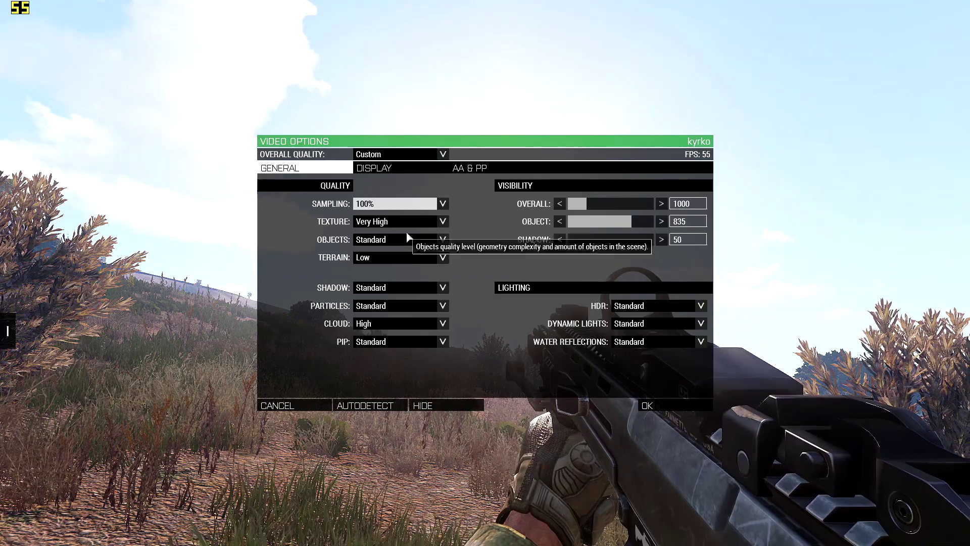
pyautogui.click(413, 201)
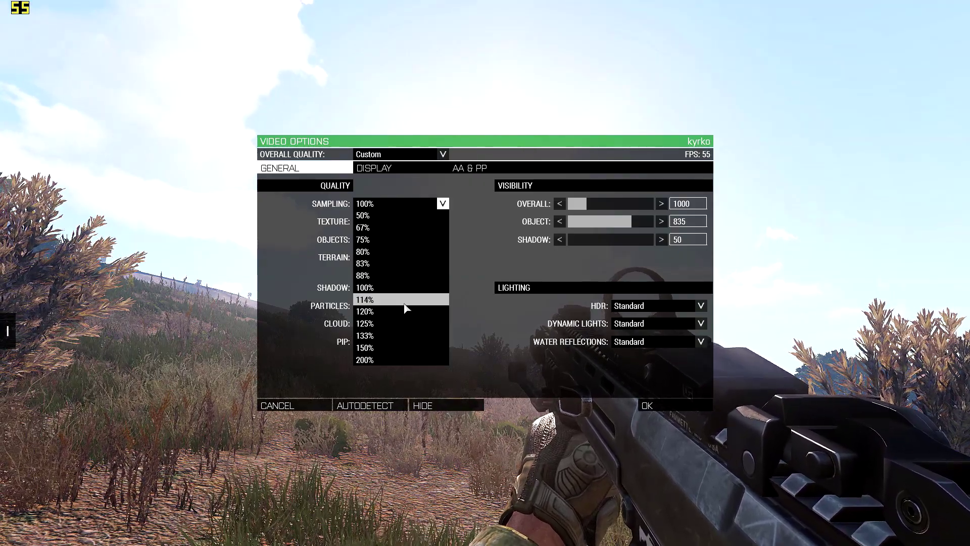
pyautogui.click(390, 288)
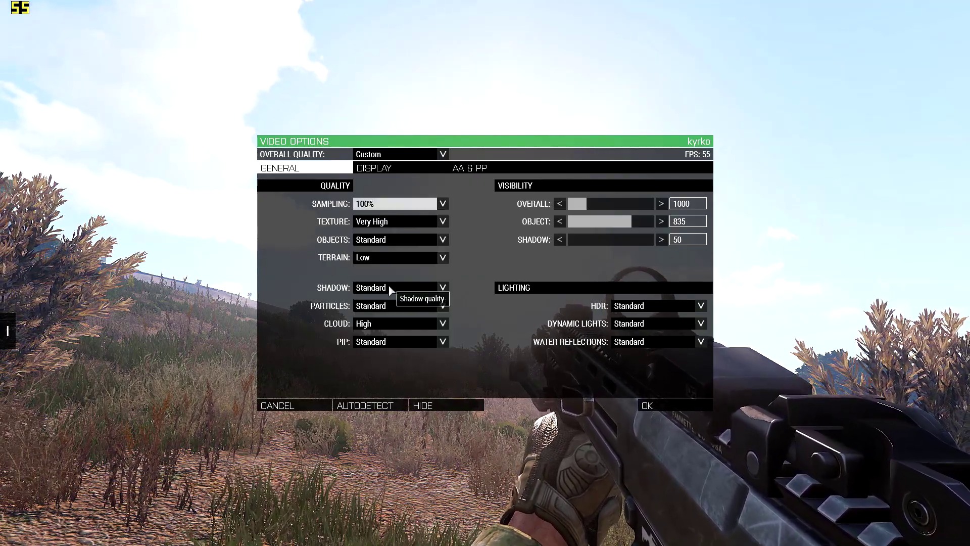
# Step: Set the Texture quality to Very High in the general video options
pyautogui.click(394, 222)
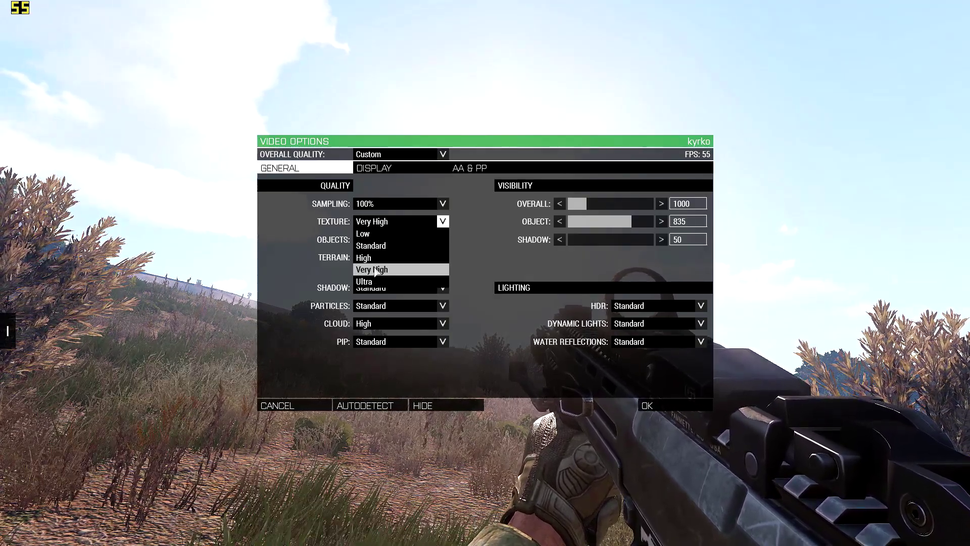
pyautogui.click(269, 268)
pyautogui.click(427, 219)
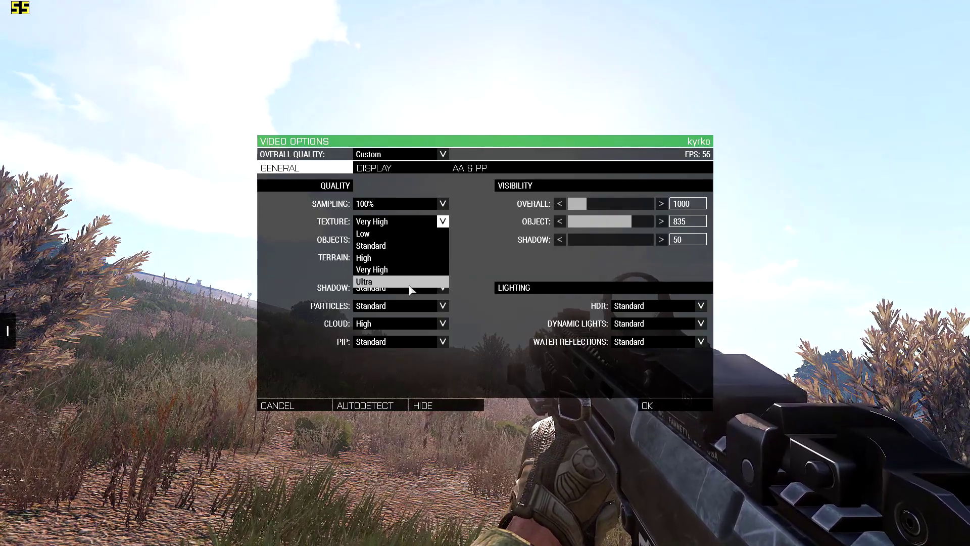
pyautogui.click(410, 269)
# Step: Try the Ultra level for Objects quality, apply the video options and check the scenery in the game
pyautogui.click(408, 238)
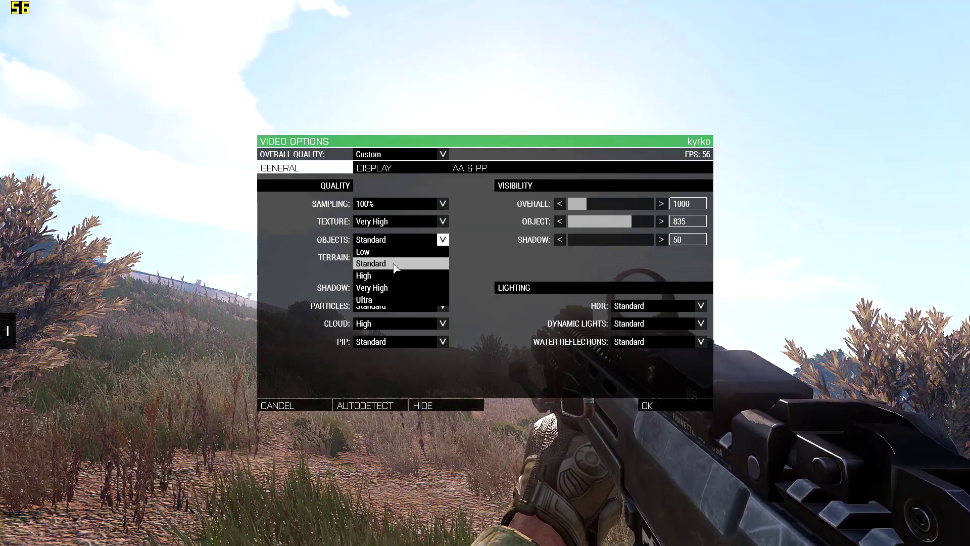
pyautogui.click(389, 300)
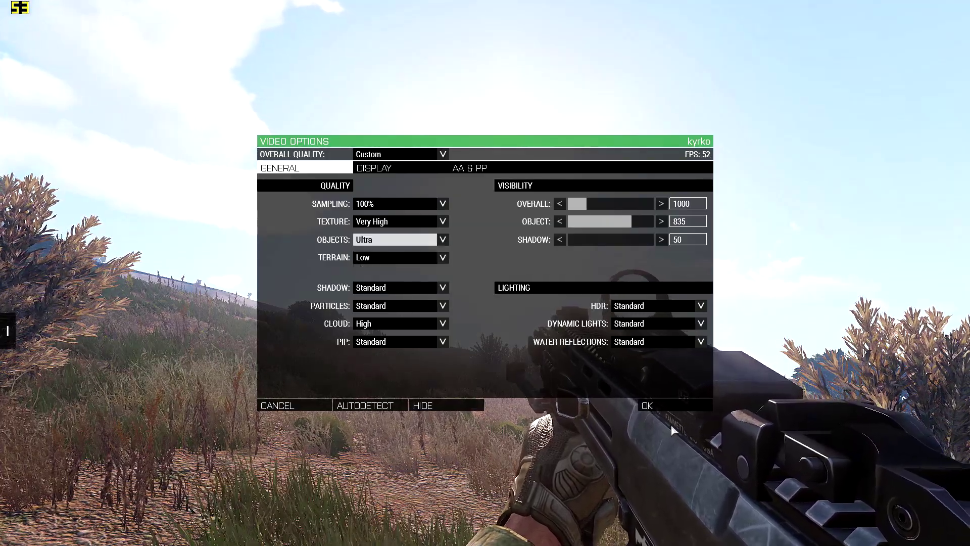
pyautogui.click(656, 405)
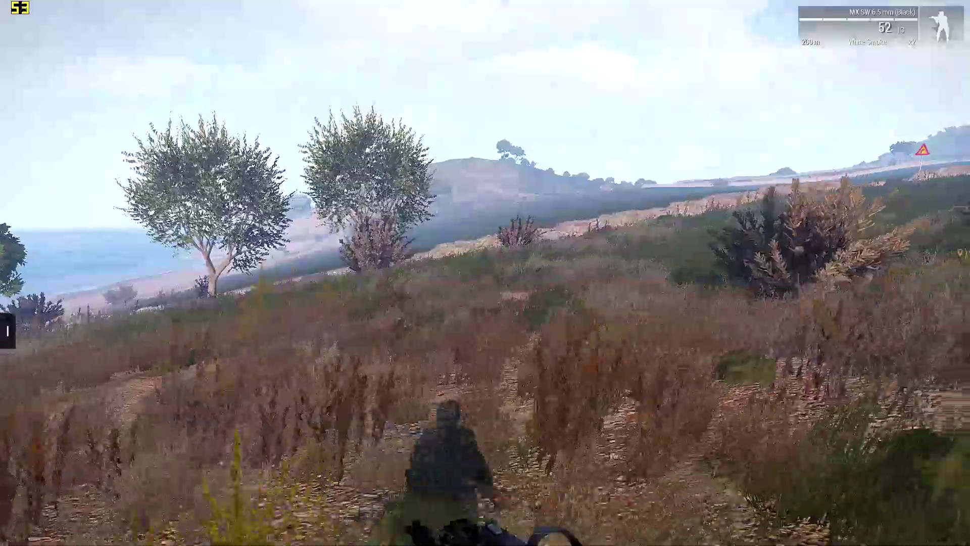
pyautogui.press('w')
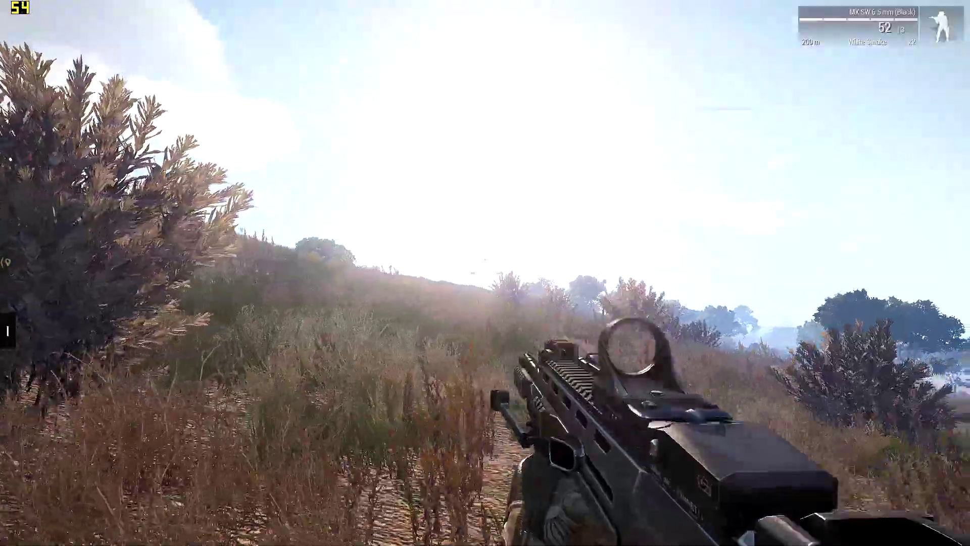
# Step: Pause the game, reopen the video options and set the Objects quality to Standard
pyautogui.press('Escape')
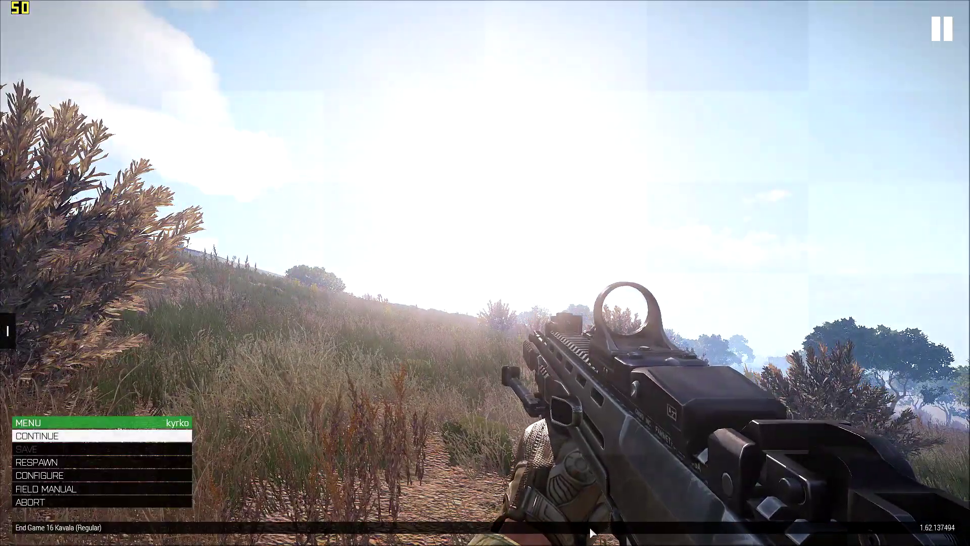
pyautogui.click(63, 475)
pyautogui.click(60, 433)
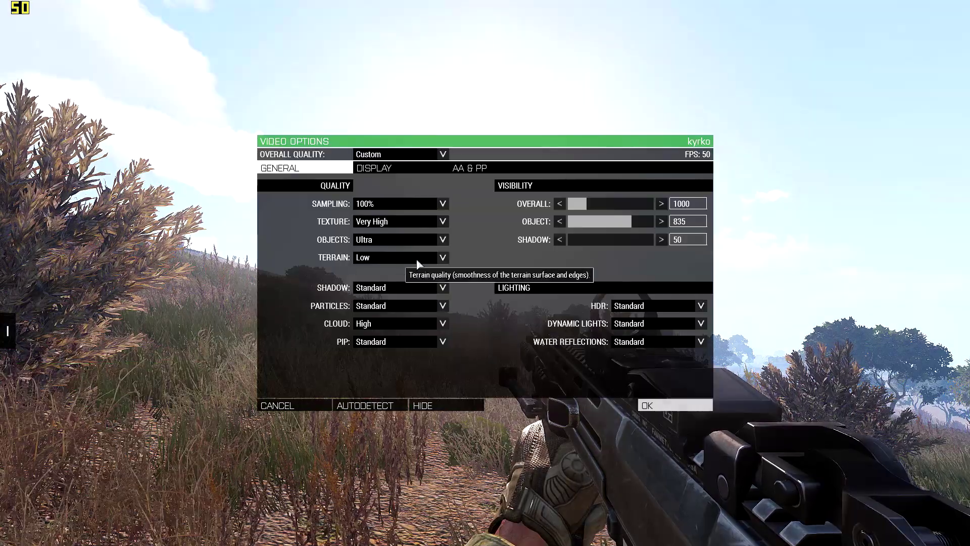
pyautogui.click(392, 237)
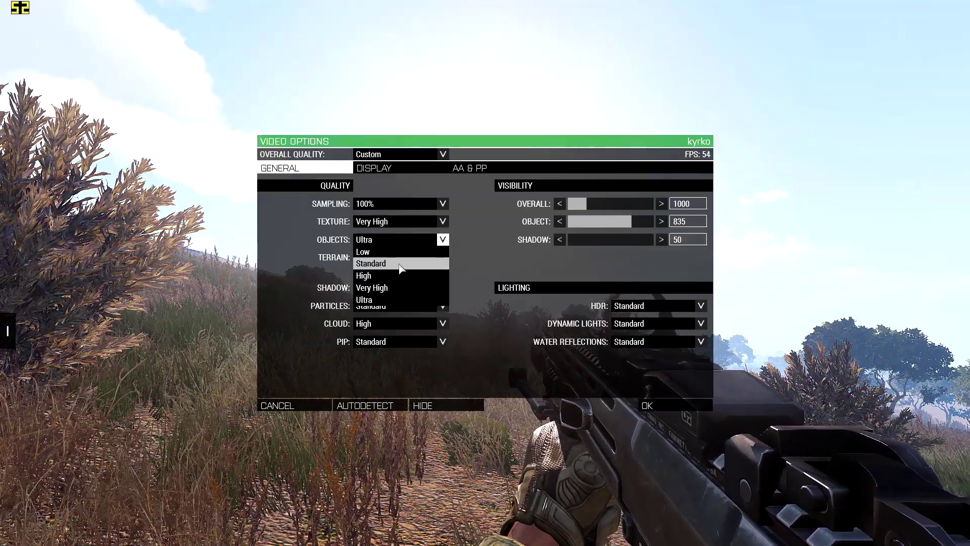
pyautogui.click(404, 263)
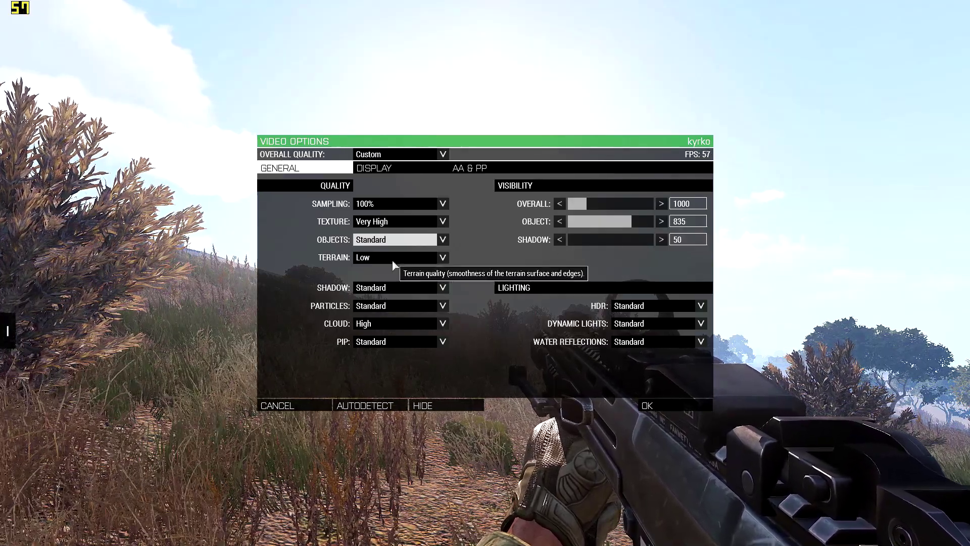
# Step: Try the Ultra level for Terrain quality, apply the video options and check the landscape in the game
pyautogui.click(394, 259)
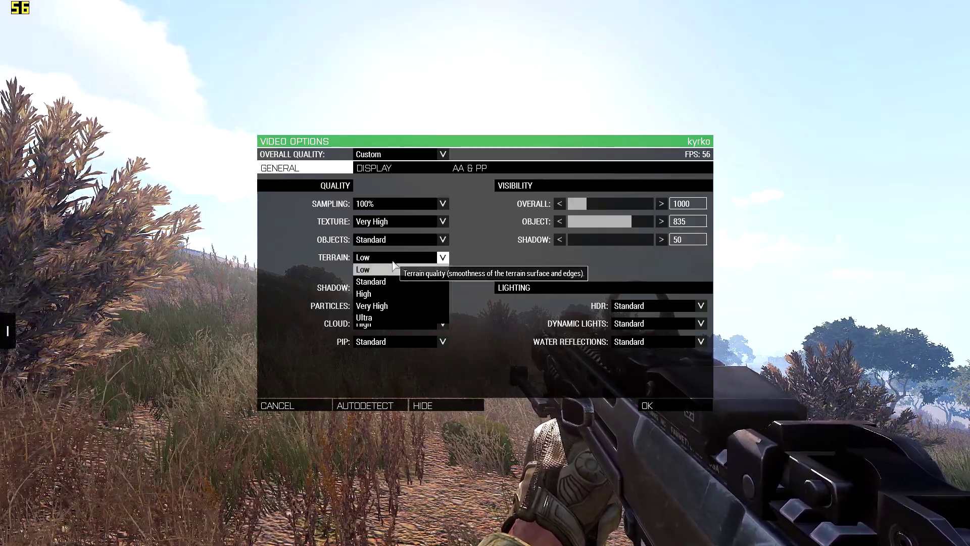
pyautogui.click(442, 319)
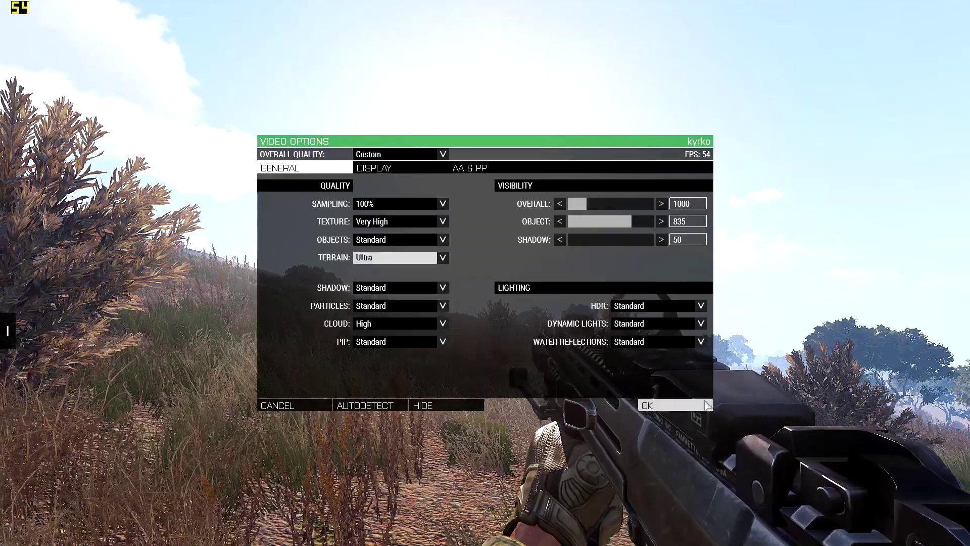
pyautogui.click(689, 402)
pyautogui.press('Escape')
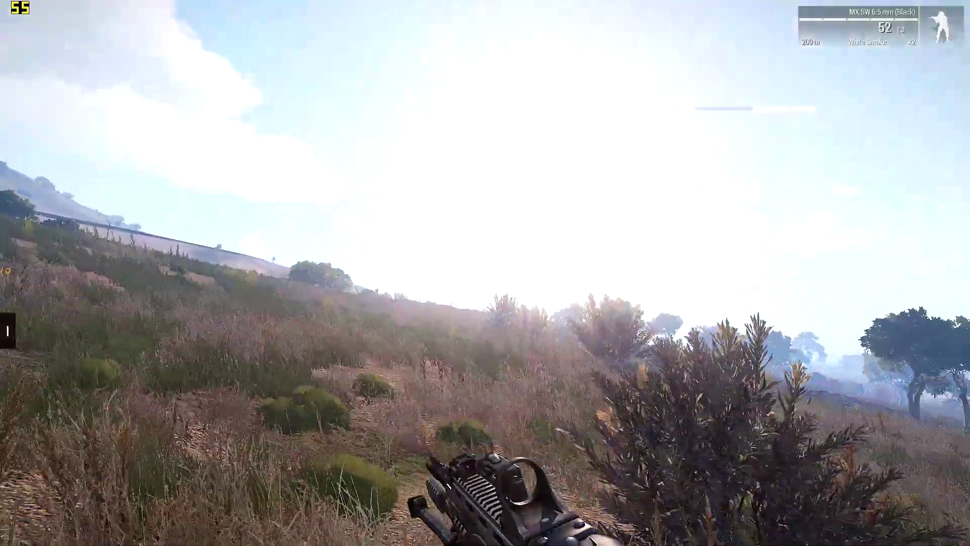
# Step: Pause the game, reopen the video options and set the Terrain quality to Low
pyautogui.press('Escape')
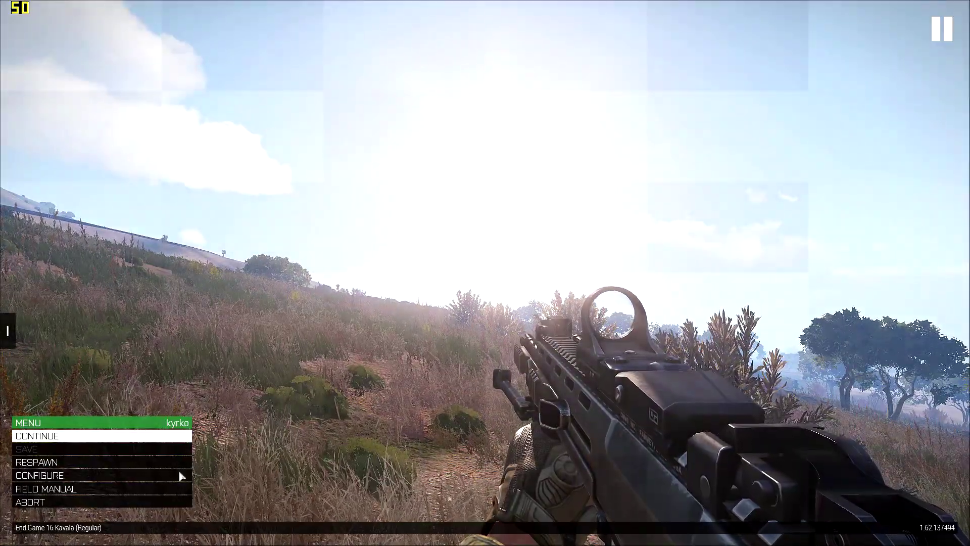
pyautogui.click(132, 475)
pyautogui.click(43, 438)
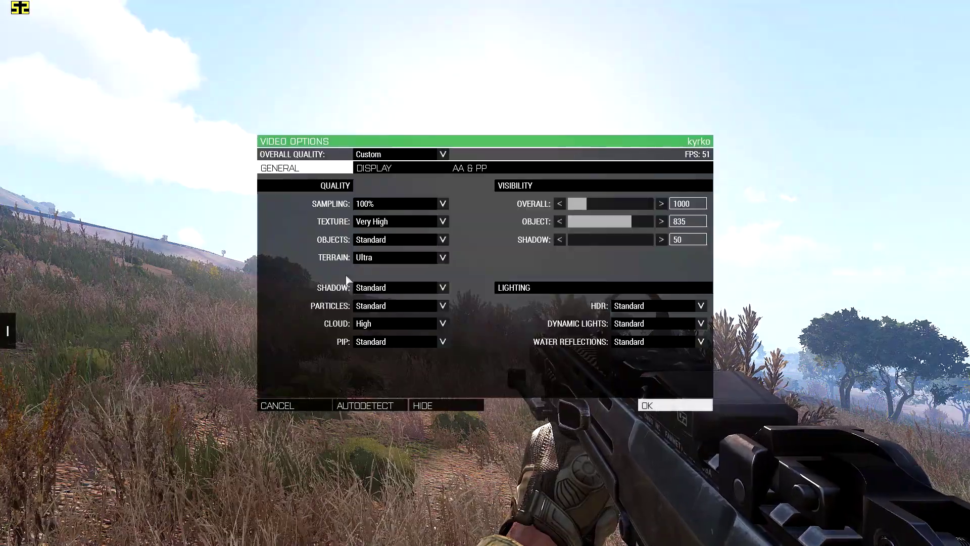
pyautogui.click(394, 258)
pyautogui.click(366, 269)
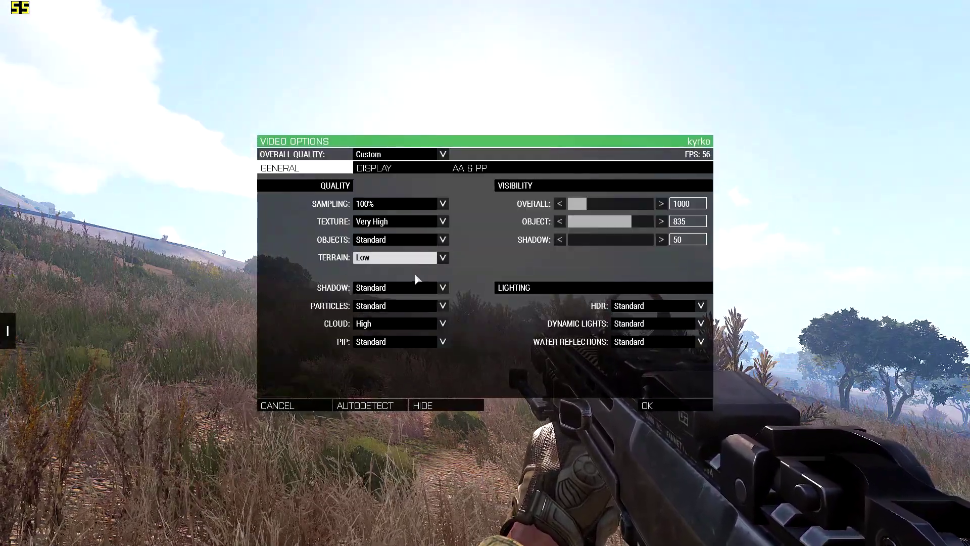
# Step: Choose Standard for Shadow quality, apply the video options and view the character's shadow in third person
pyautogui.click(412, 285)
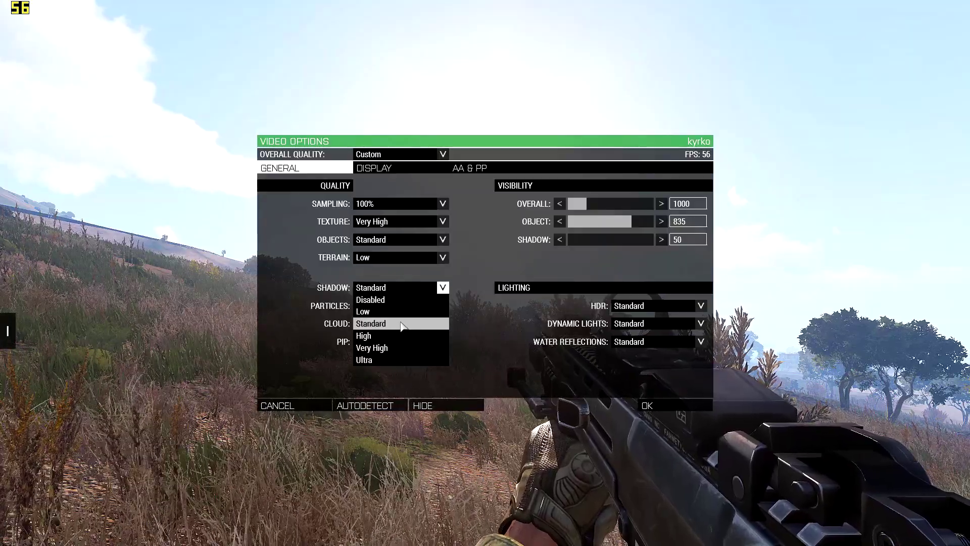
pyautogui.click(401, 324)
pyautogui.click(656, 405)
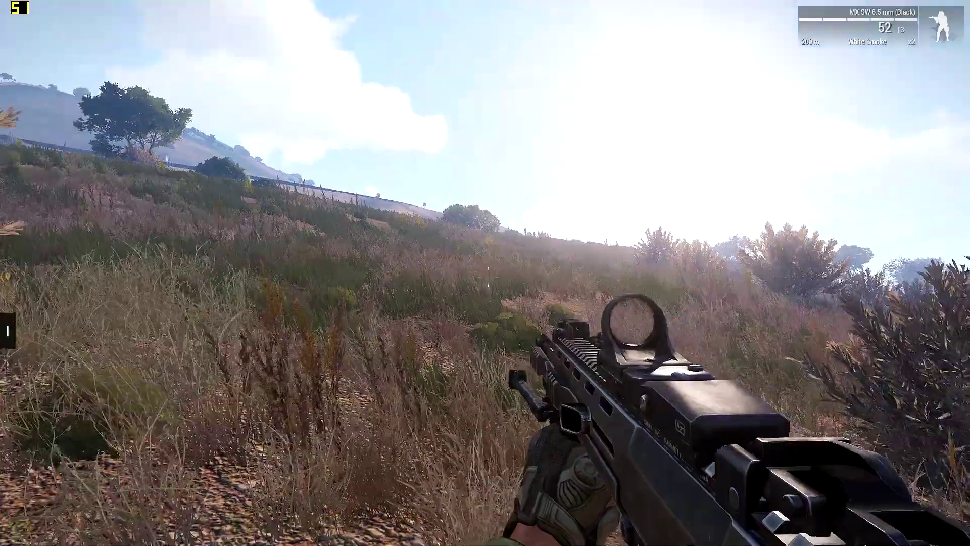
pyautogui.press('KP_Enter')
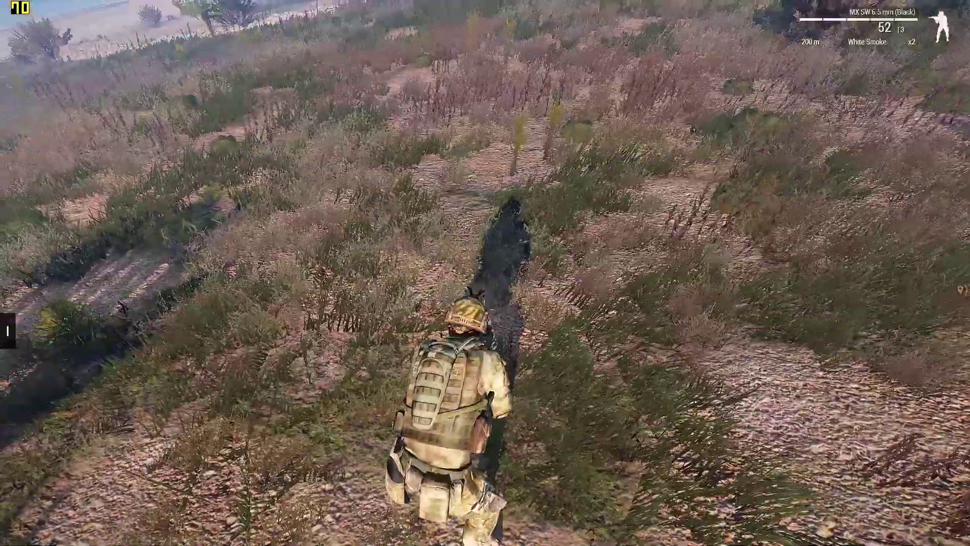
# Step: Pause the game, reopen the video options, try the Ultra level for Shadow quality and return to the game
pyautogui.press('Escape')
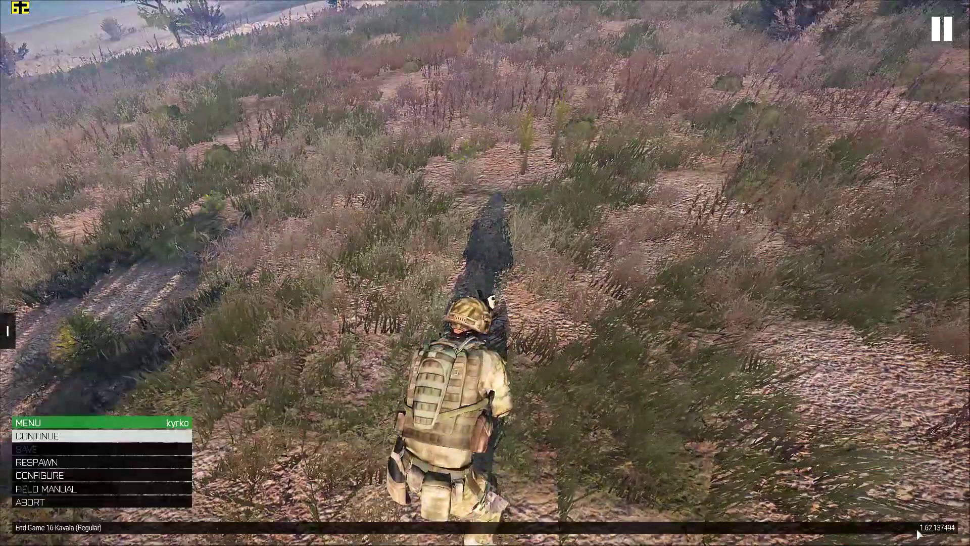
pyautogui.click(18, 489)
pyautogui.press('Escape')
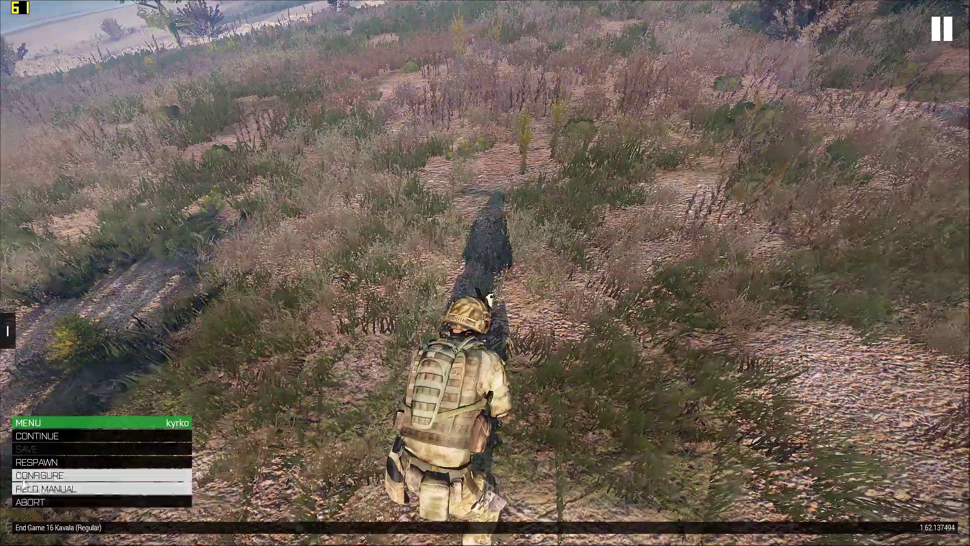
pyautogui.click(23, 476)
pyautogui.click(30, 435)
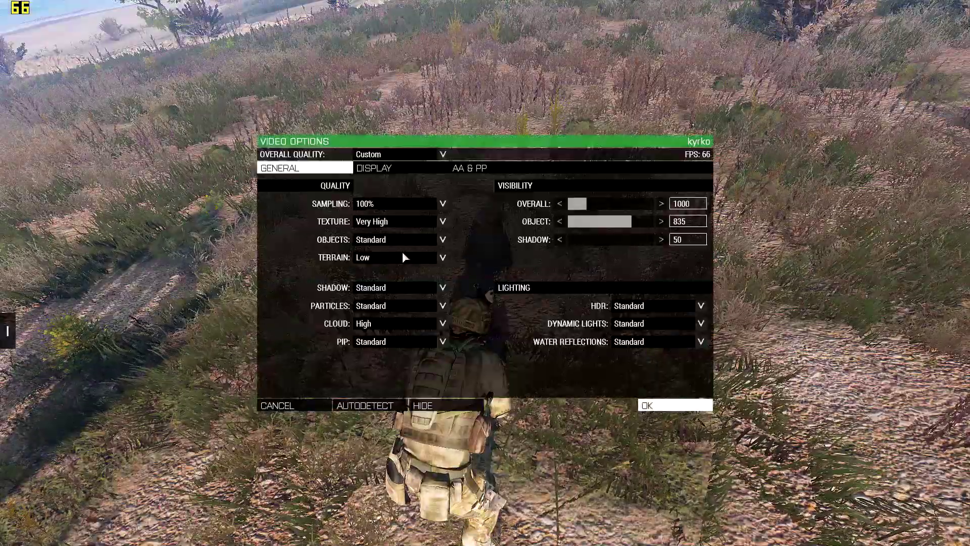
pyautogui.click(443, 287)
pyautogui.click(374, 360)
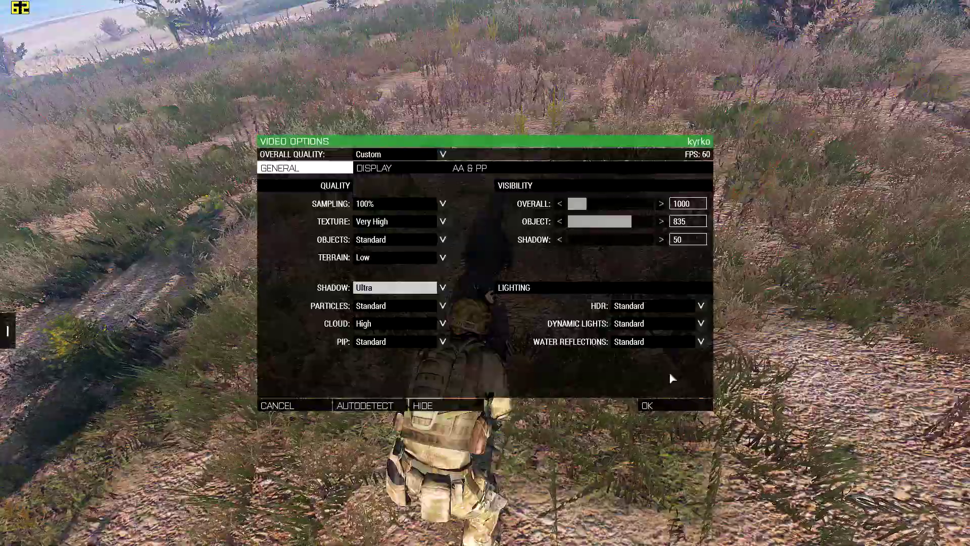
pyautogui.click(661, 405)
pyautogui.press('Escape')
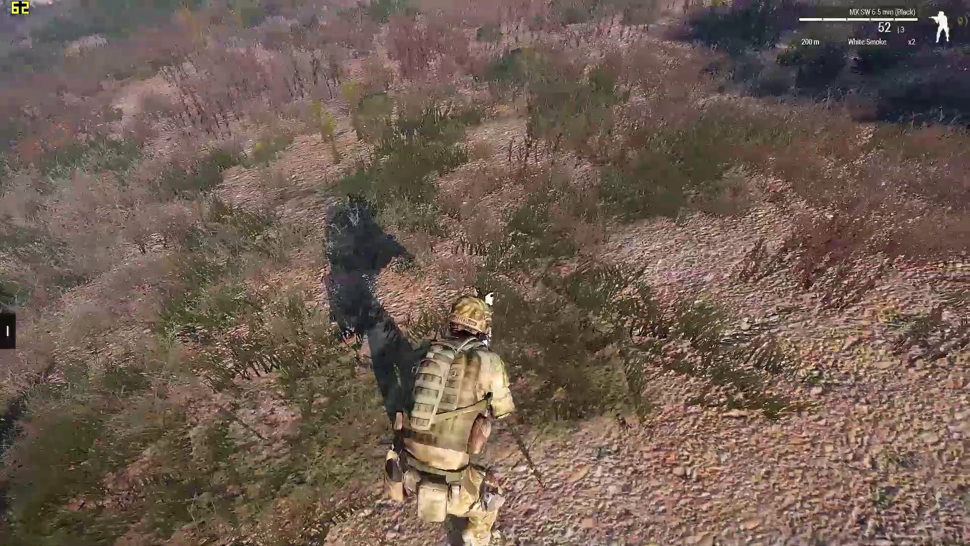
# Step: Walk the character around in third person to examine the shadows and return to the first-person view
pyautogui.press('w')
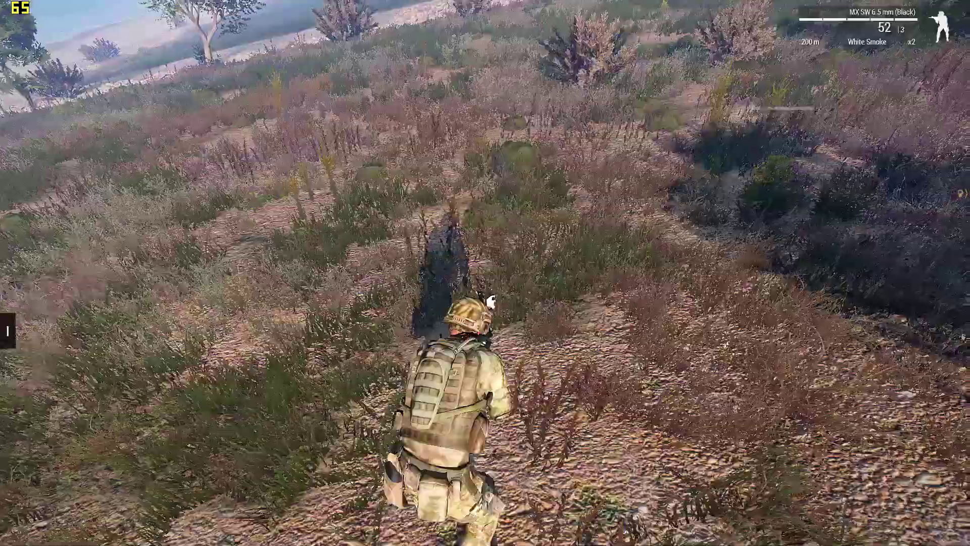
pyautogui.press('w')
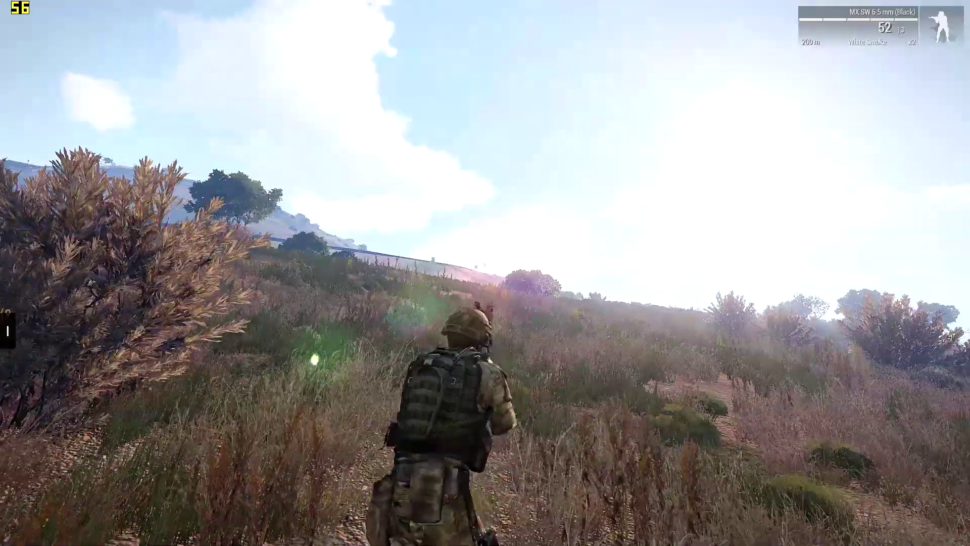
pyautogui.press('KP_Enter')
# Step: Pause the game, reopen the video options and set the Shadow quality to Standard
pyautogui.press('Escape')
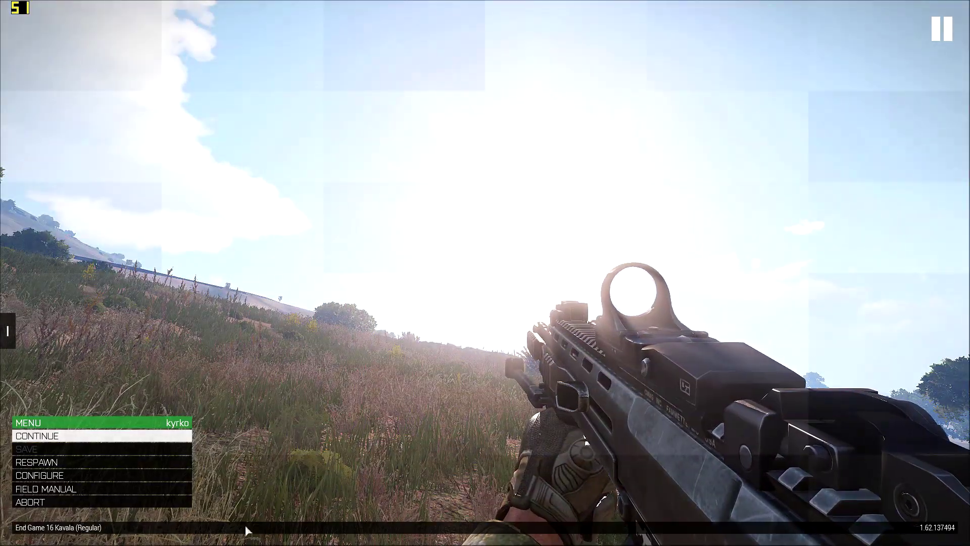
pyautogui.click(141, 476)
pyautogui.click(96, 436)
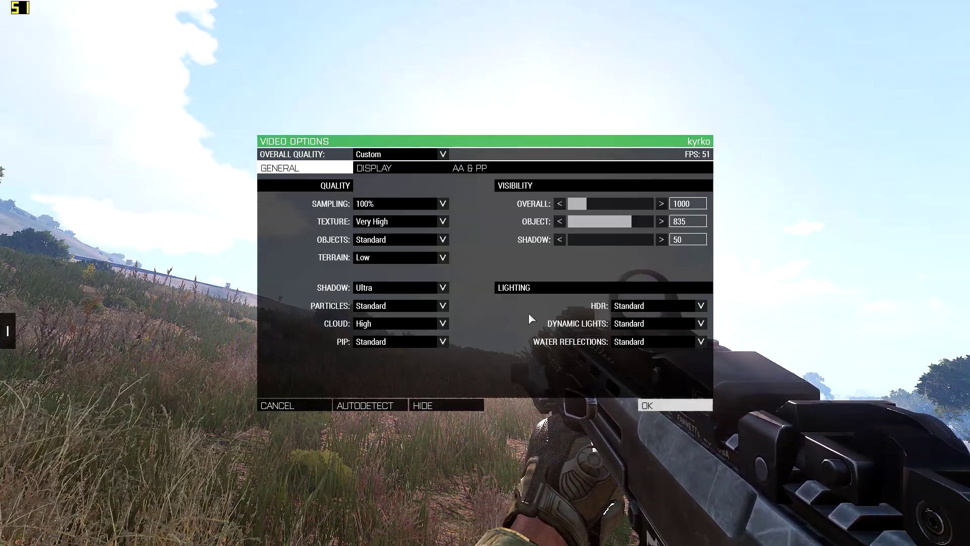
pyautogui.click(416, 291)
pyautogui.click(435, 320)
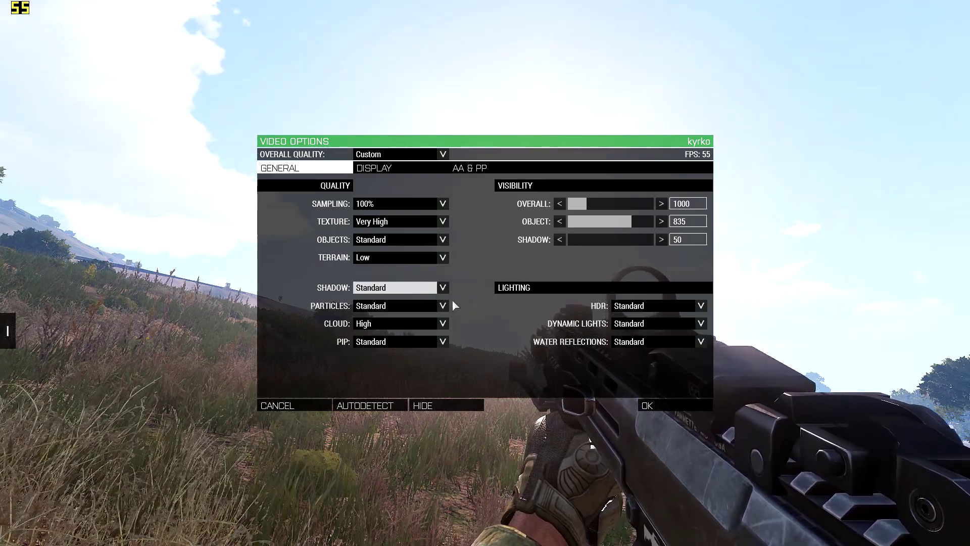
# Step: Select Standard for Particles quality and High for Cloud quality in the general video options
pyautogui.click(390, 306)
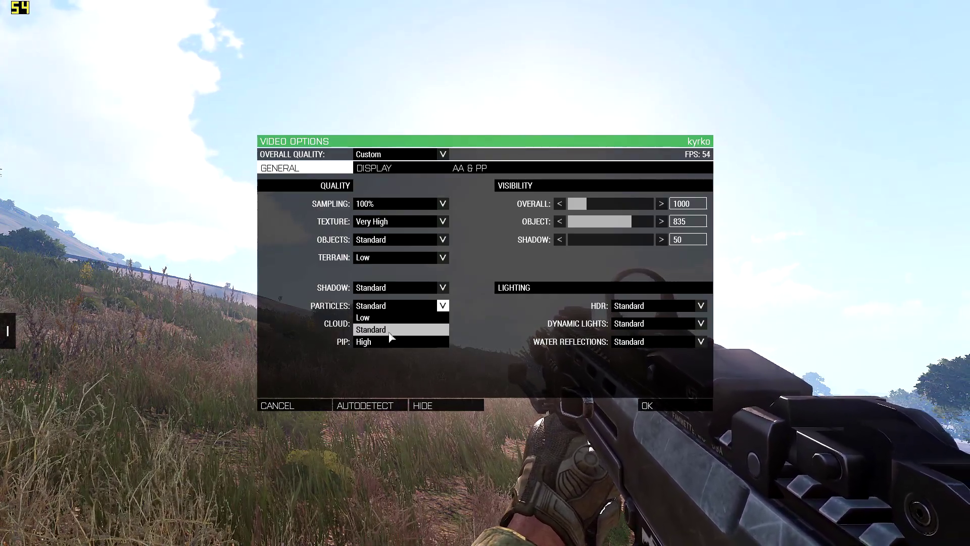
pyautogui.click(384, 330)
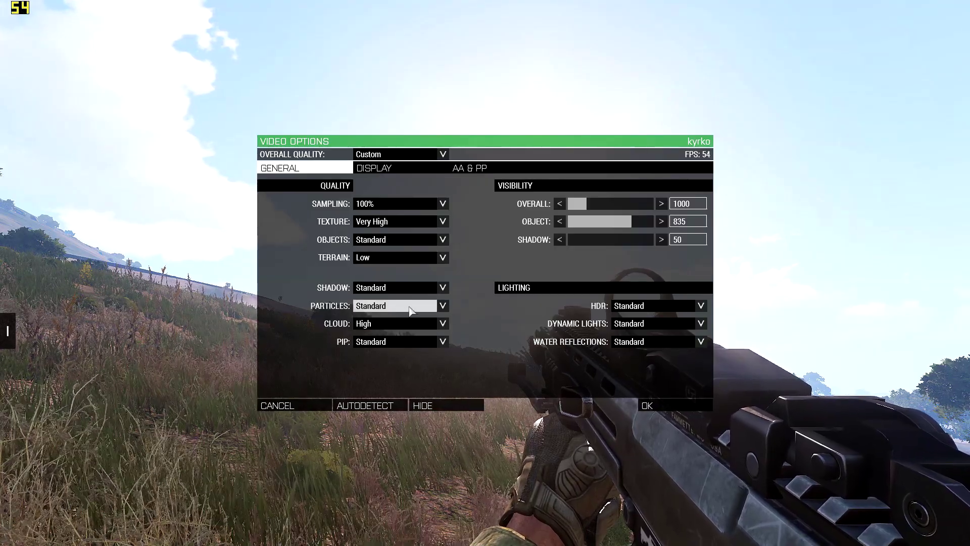
pyautogui.click(414, 323)
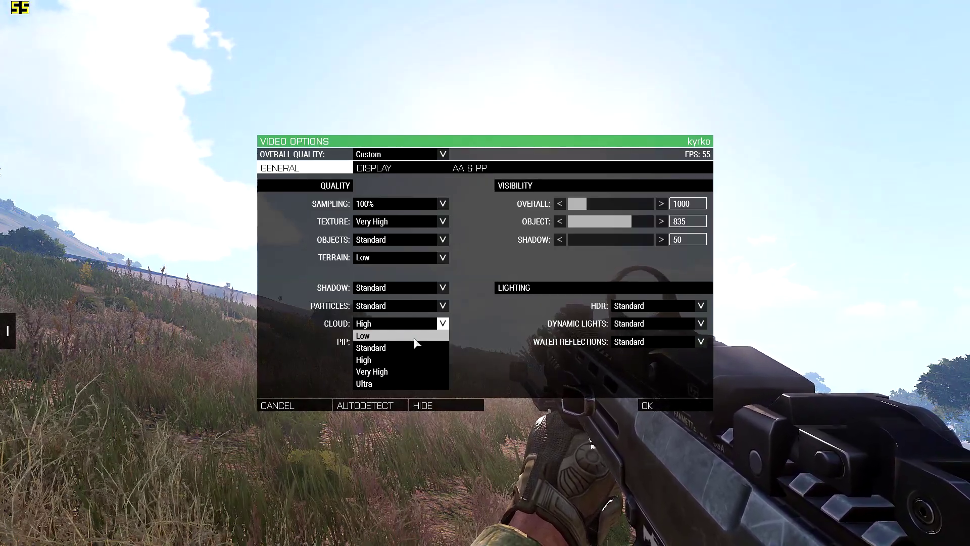
pyautogui.click(374, 360)
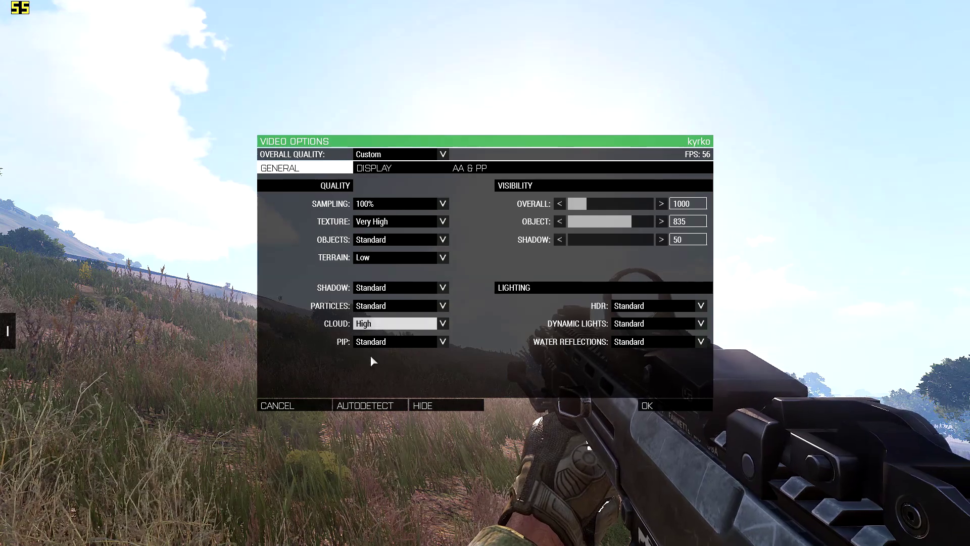
pyautogui.click(409, 326)
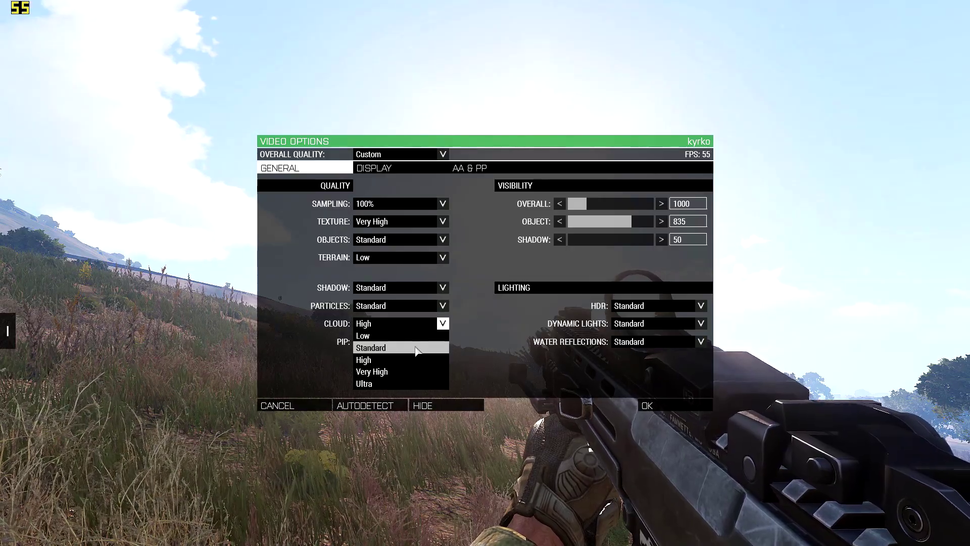
pyautogui.click(365, 359)
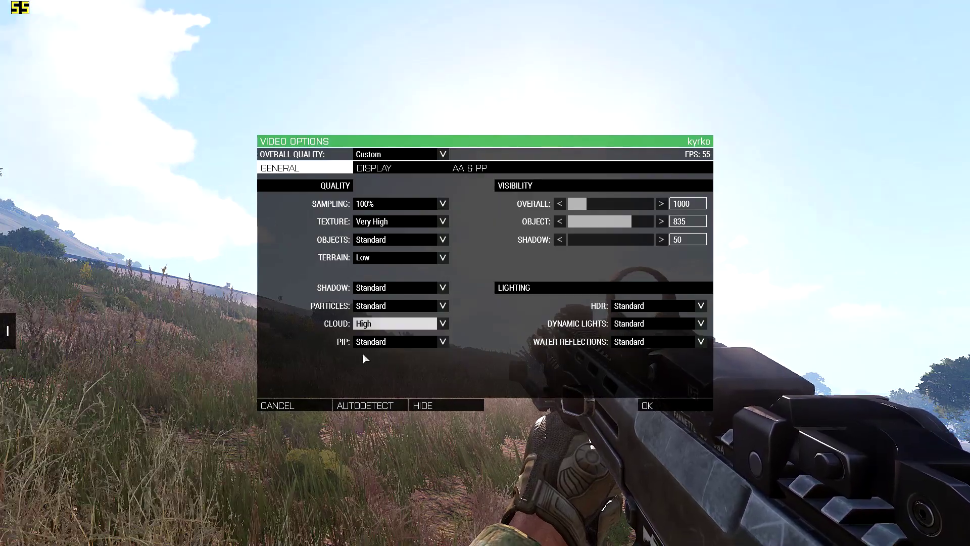
# Step: Select Standard for the PIP quality in the general video options
pyautogui.click(395, 344)
pyautogui.click(389, 372)
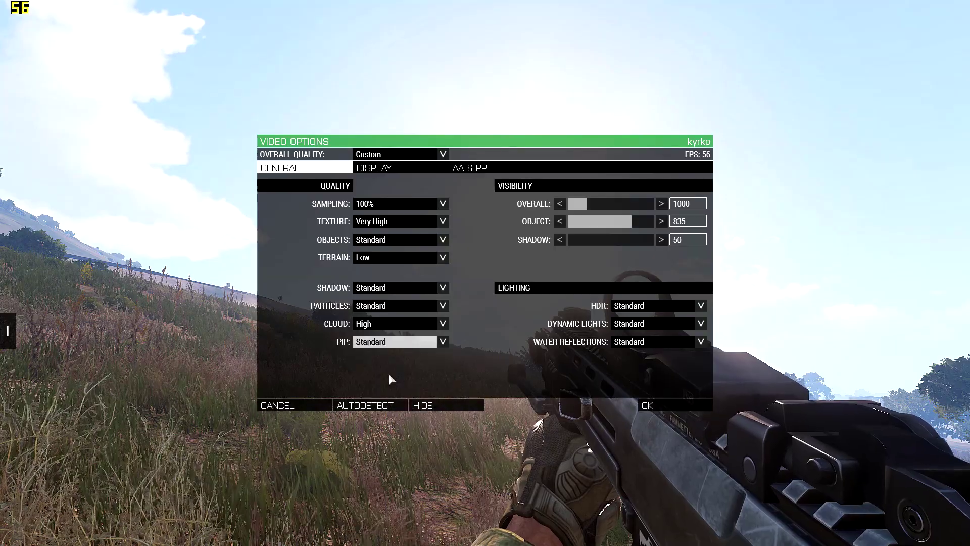
pyautogui.click(399, 342)
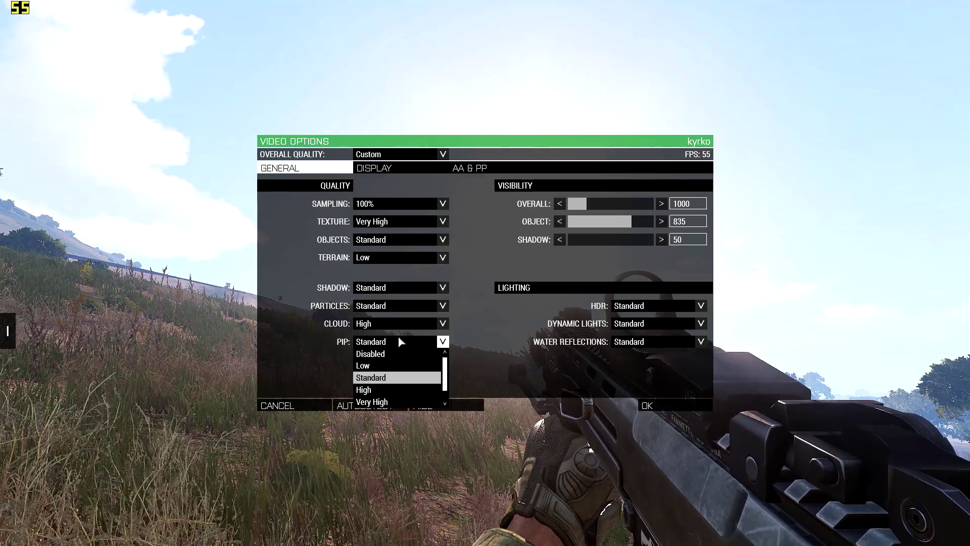
pyautogui.click(385, 377)
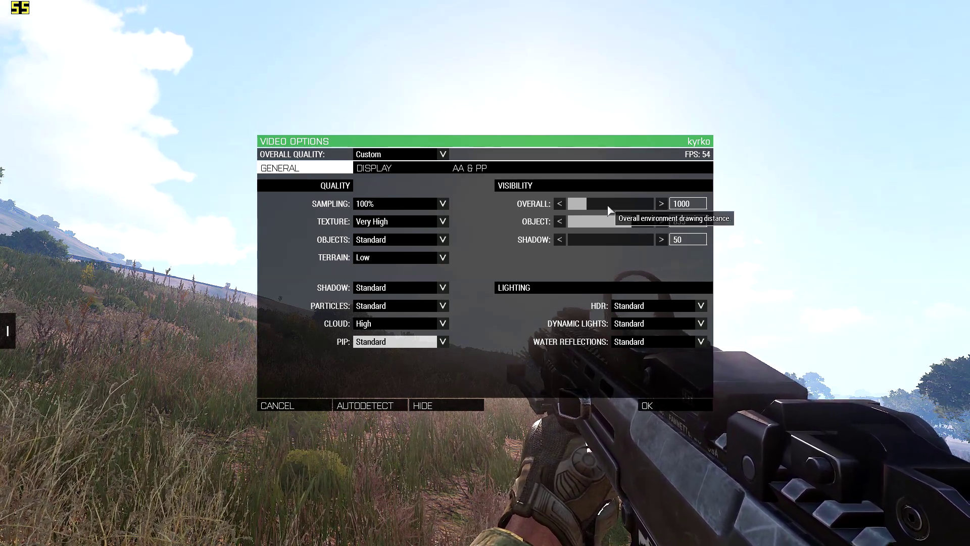
# Step: Try a Shadow visibility distance of 100 in the general video options
pyautogui.click(702, 208)
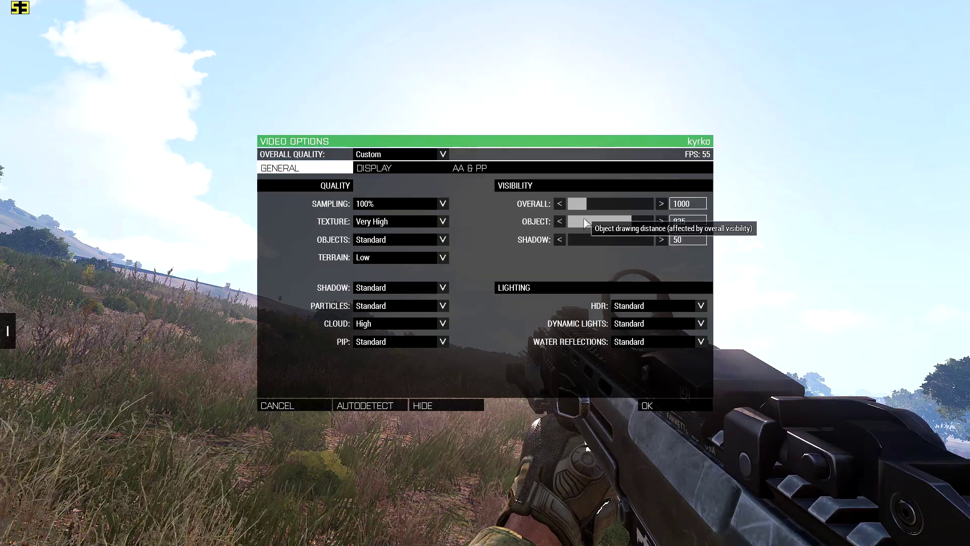
pyautogui.click(687, 204)
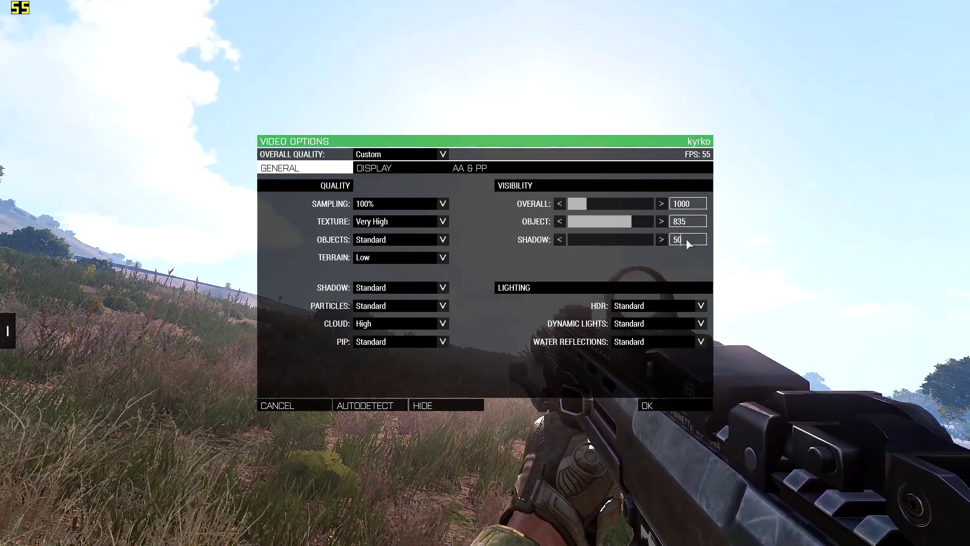
pyautogui.press('BackSpace')
pyautogui.press('BackSpace')
pyautogui.write('100')
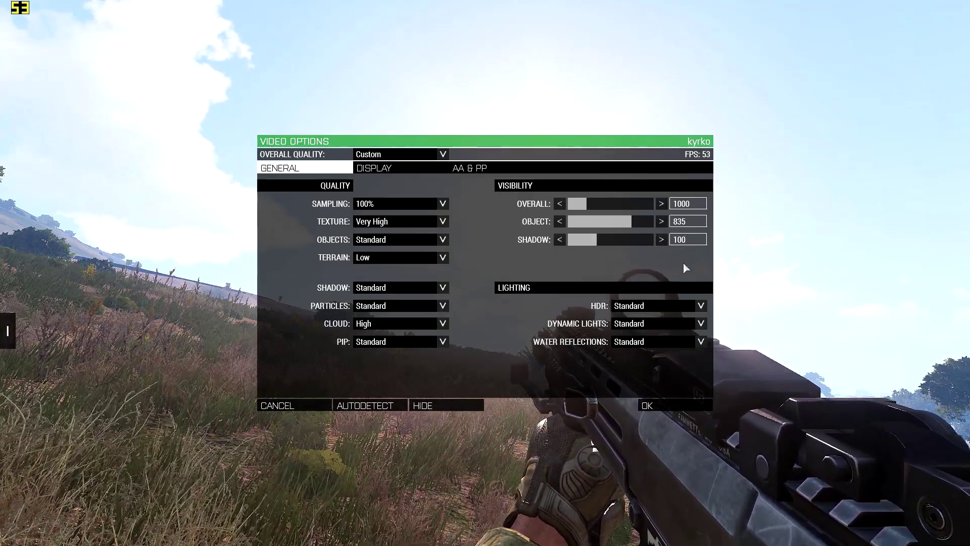
# Step: Set the Shadow visibility distance to 50
pyautogui.press('BackSpace')
pyautogui.press('BackSpace')
pyautogui.press('BackSpace')
pyautogui.write('50')
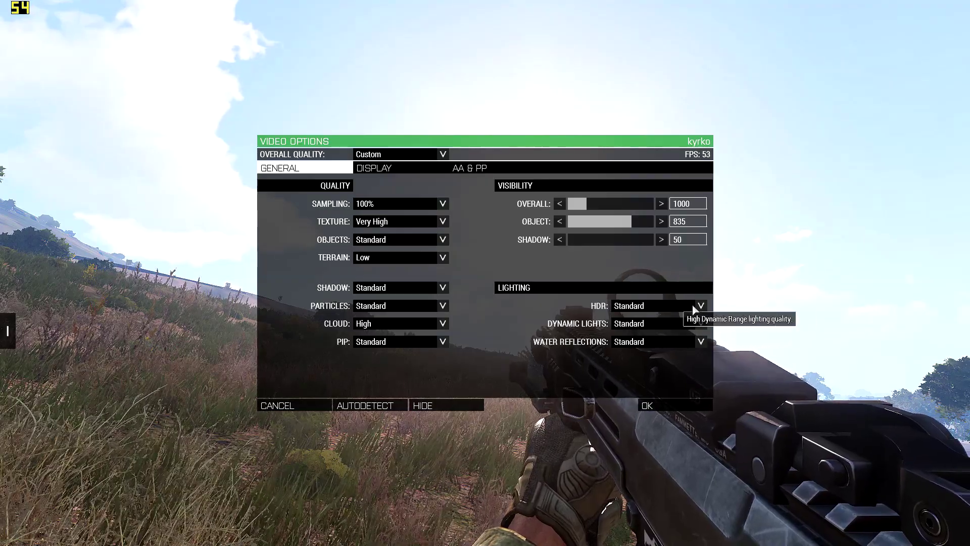
# Step: Set the HDR lighting quality to Low, apply the video options and check the scenery in the game
pyautogui.click(653, 304)
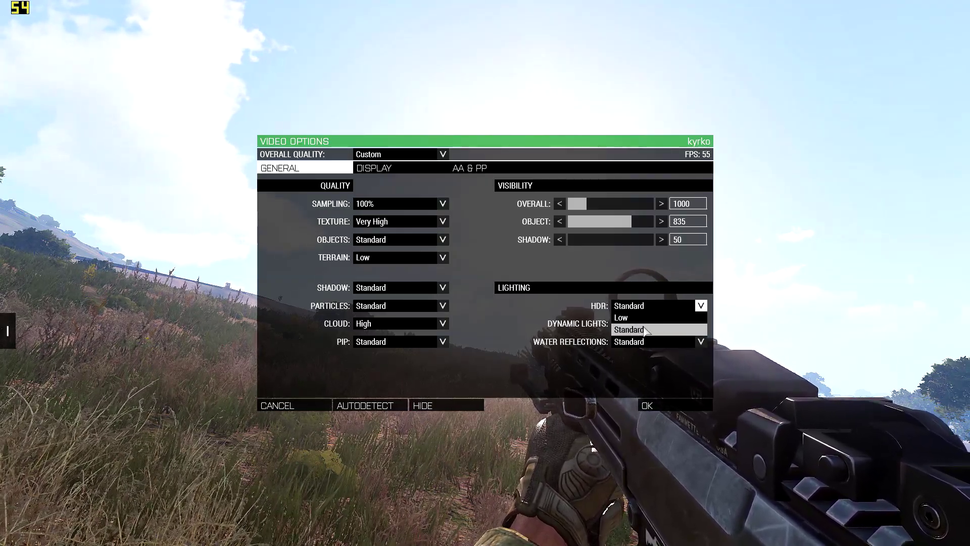
pyautogui.click(636, 320)
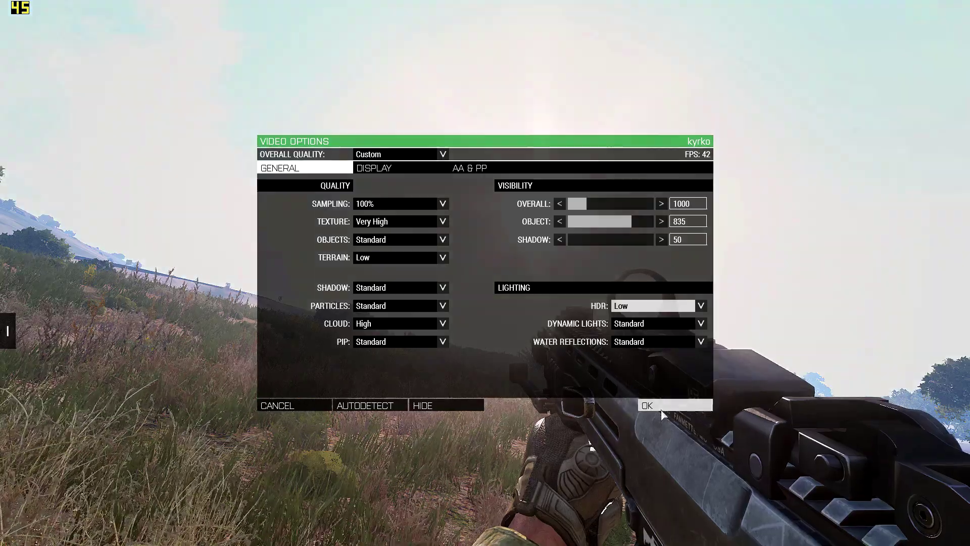
pyautogui.click(657, 406)
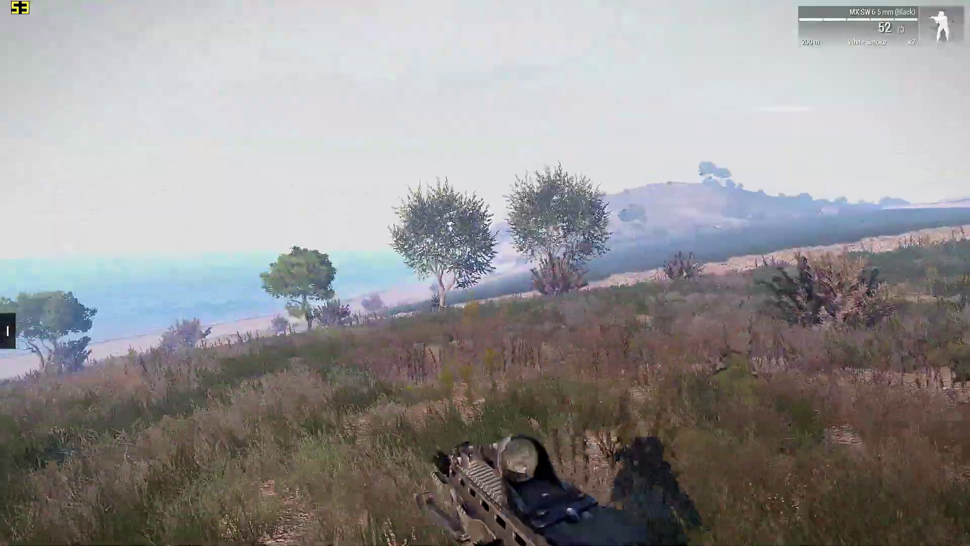
pyautogui.press('w')
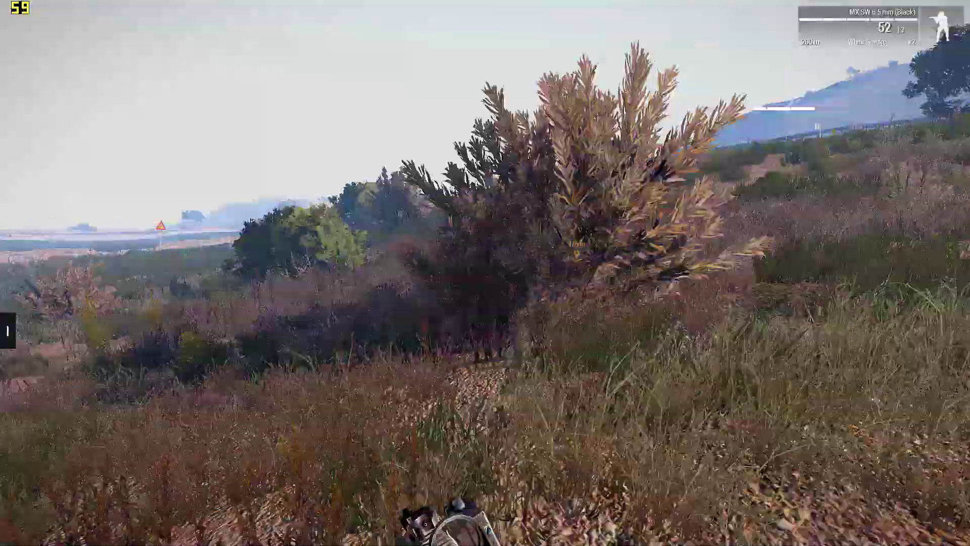
# Step: Reopen the video options in the game and set the HDR lighting quality to Standard
pyautogui.press('Escape')
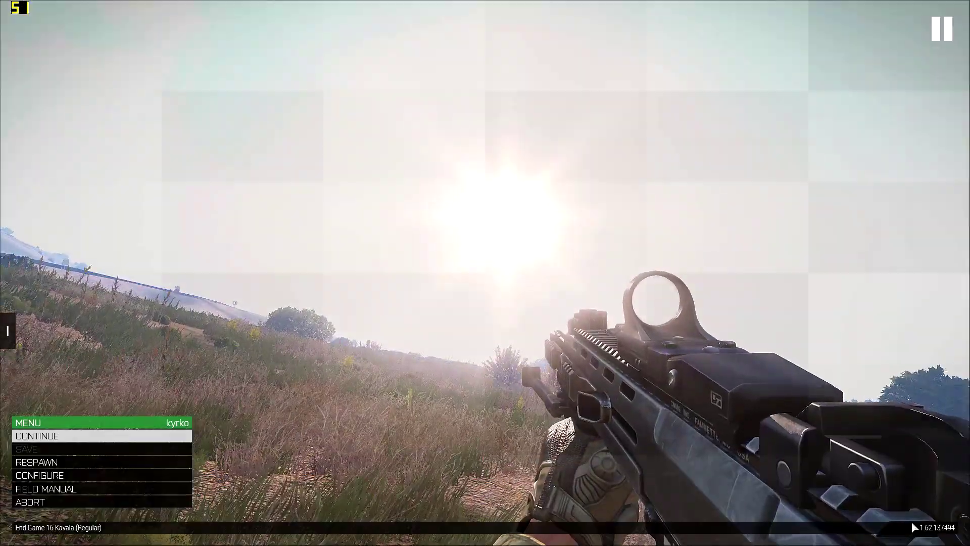
pyautogui.click(57, 466)
pyautogui.click(41, 435)
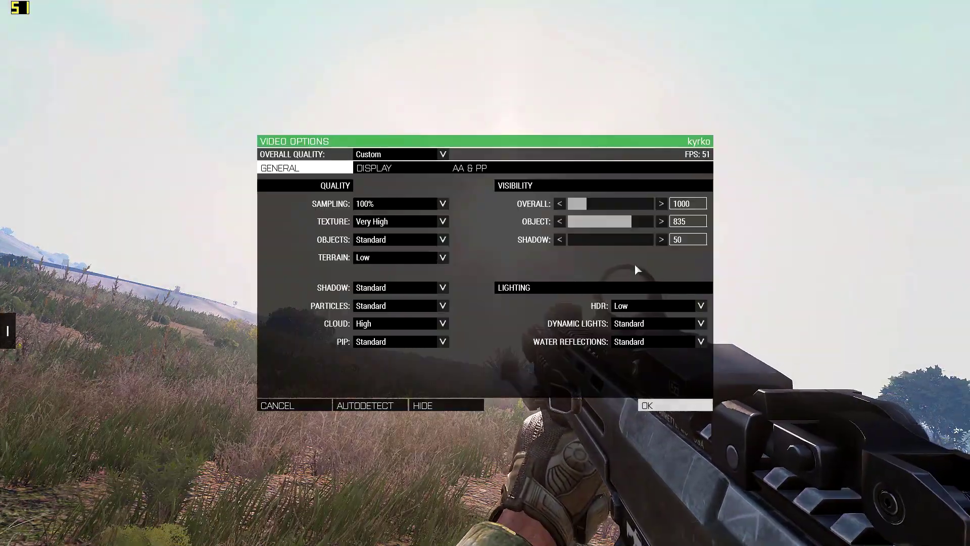
pyautogui.click(657, 305)
pyautogui.click(652, 329)
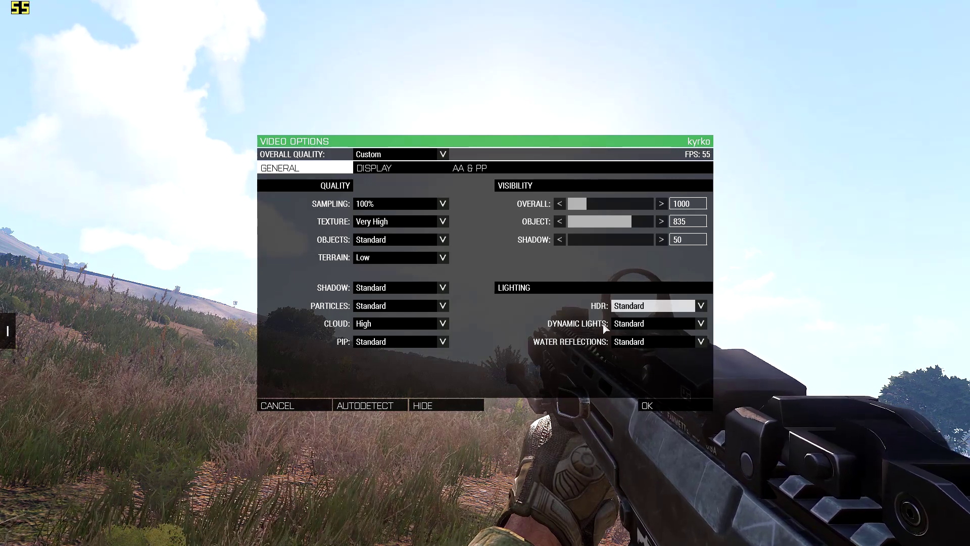
# Step: Review the Dynamic lights quality levels and select Standard
pyautogui.click(622, 325)
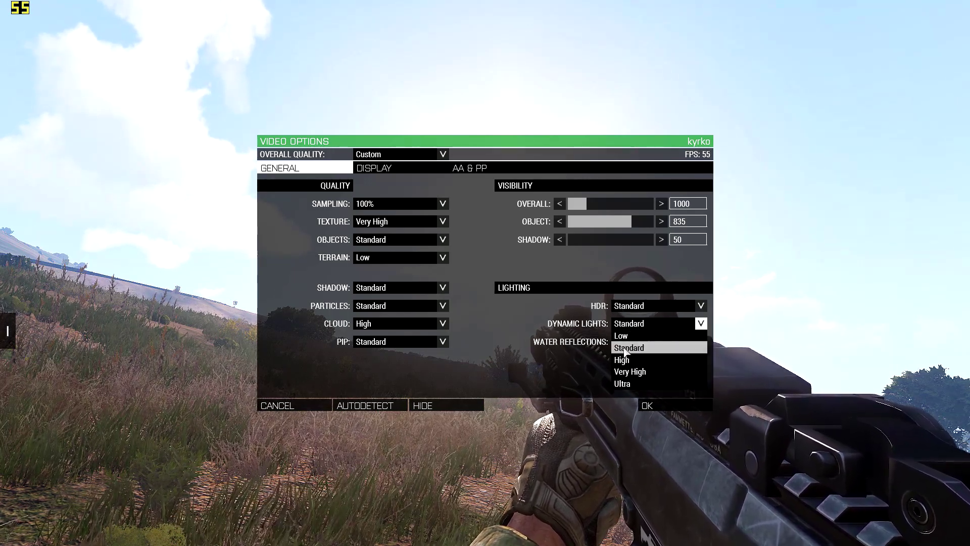
pyautogui.click(635, 325)
pyautogui.click(635, 326)
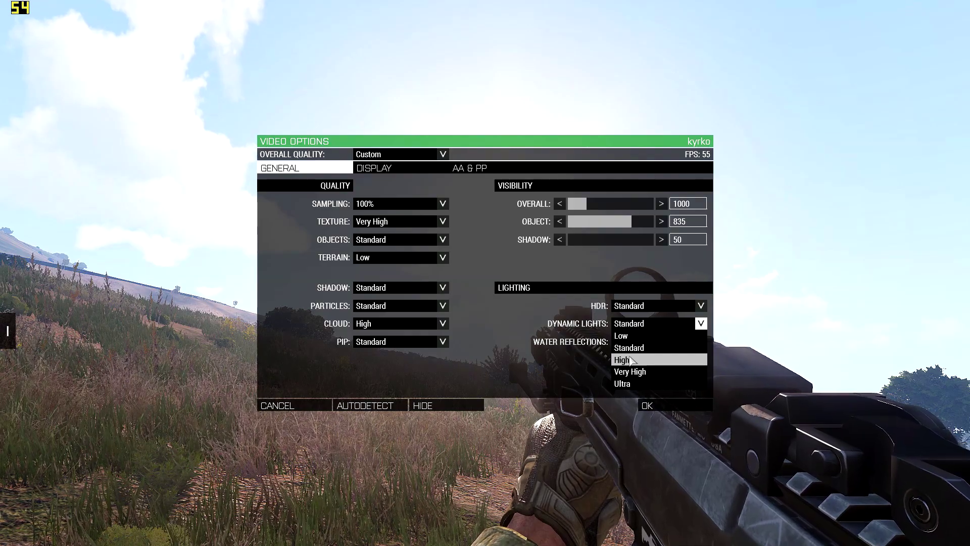
pyautogui.click(630, 348)
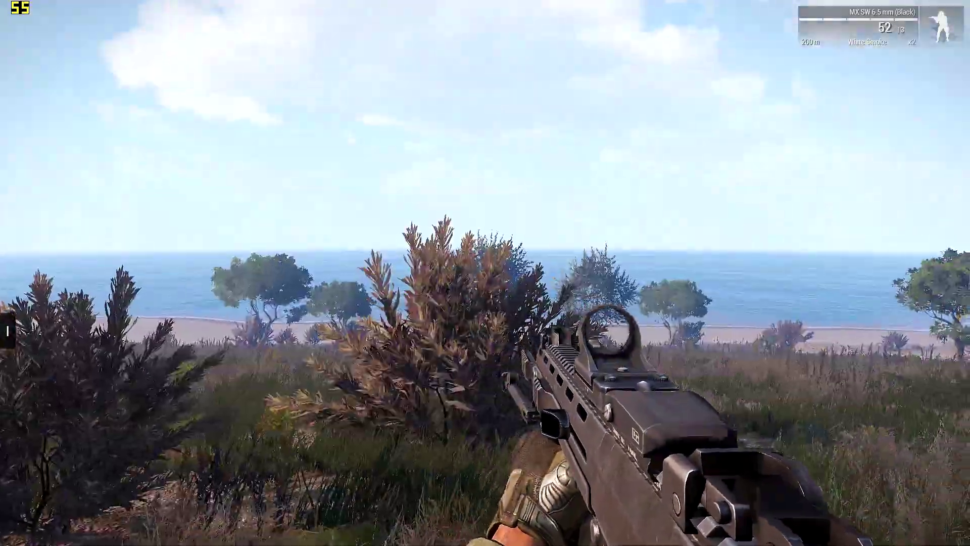
# Step: Test the applied video settings in the game by aiming down the sight and firing toward the sea
pyautogui.rightClick(485, 272)
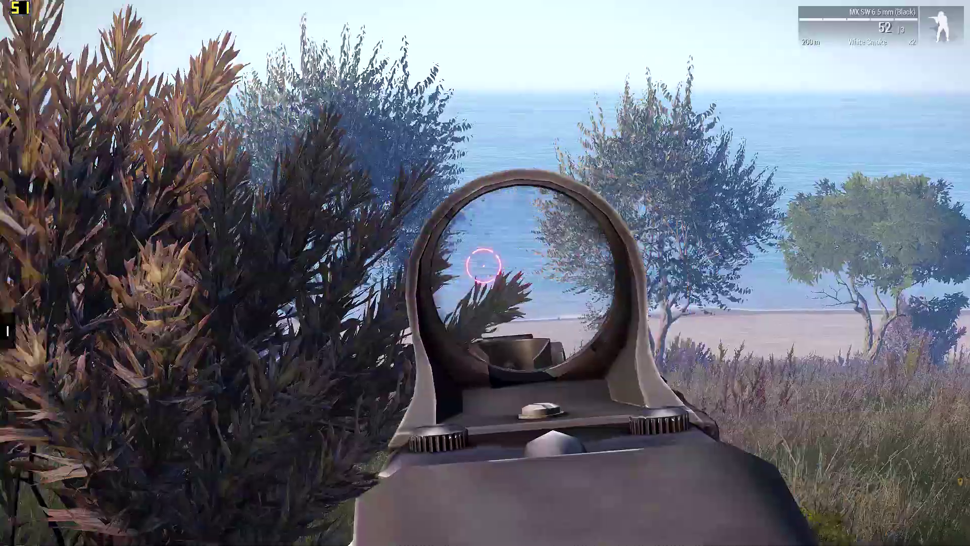
pyautogui.click(484, 273)
pyautogui.rightClick(485, 272)
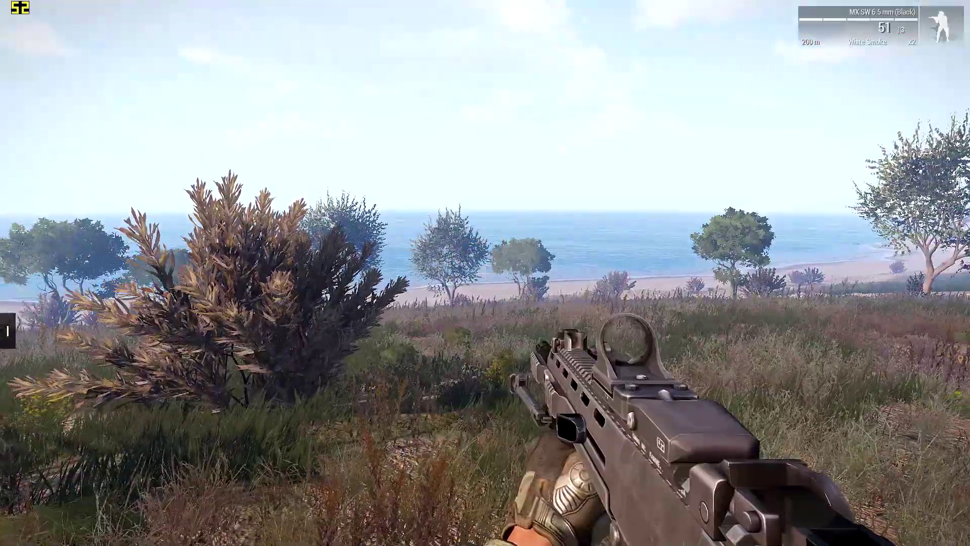
pyautogui.rightClick(485, 273)
pyautogui.click(485, 272)
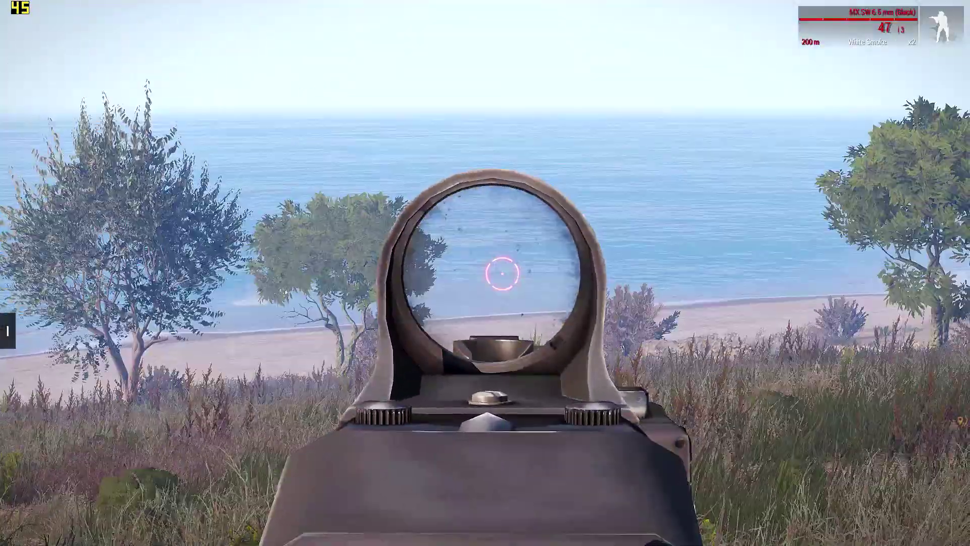
pyautogui.click(484, 272)
pyautogui.rightClick(485, 273)
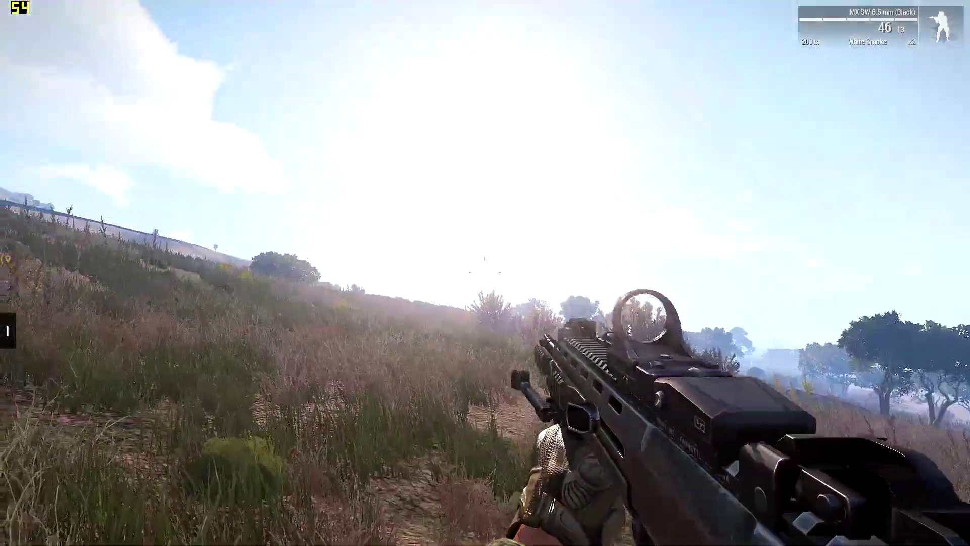
# Step: Reopen the video options and review the Water reflections and Overall quality choices without changing them
pyautogui.press('Escape')
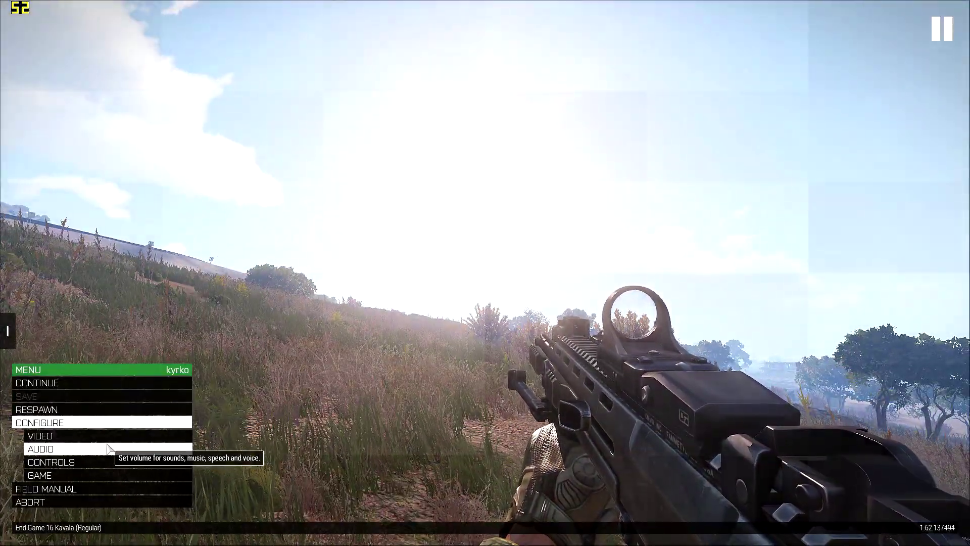
pyautogui.click(104, 437)
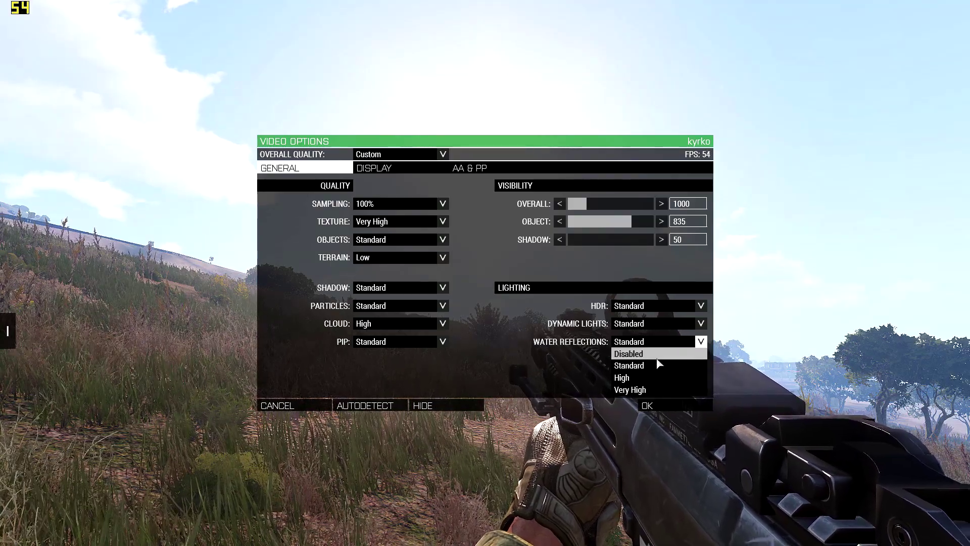
pyautogui.click(369, 156)
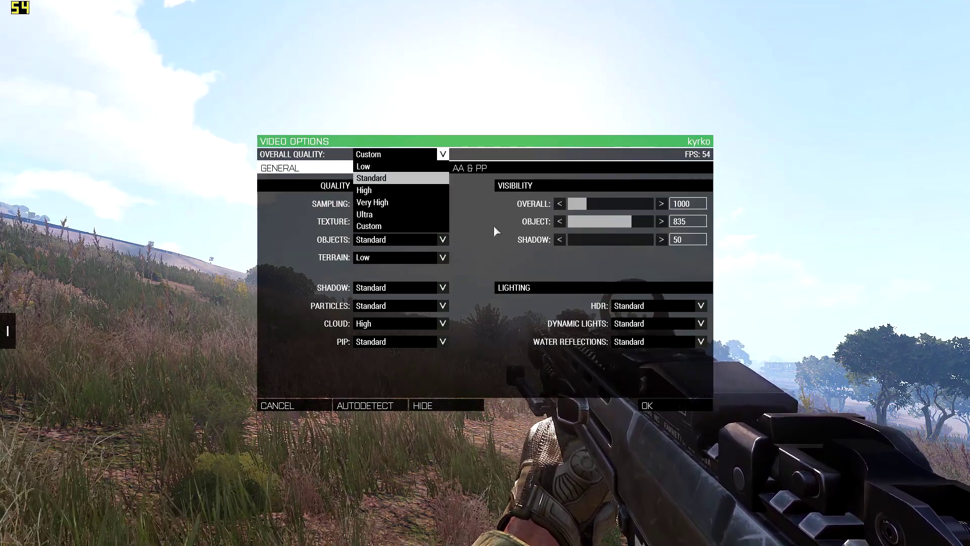
pyautogui.click(493, 226)
# Step: Examine the available resolutions in the display options, keeping 1920x1080 (16:9)
pyautogui.click(379, 172)
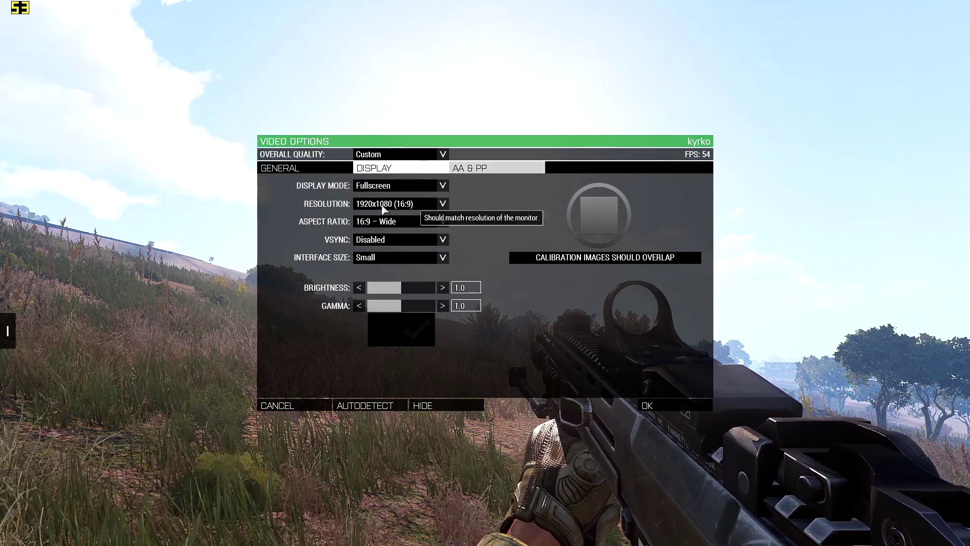
pyautogui.click(423, 204)
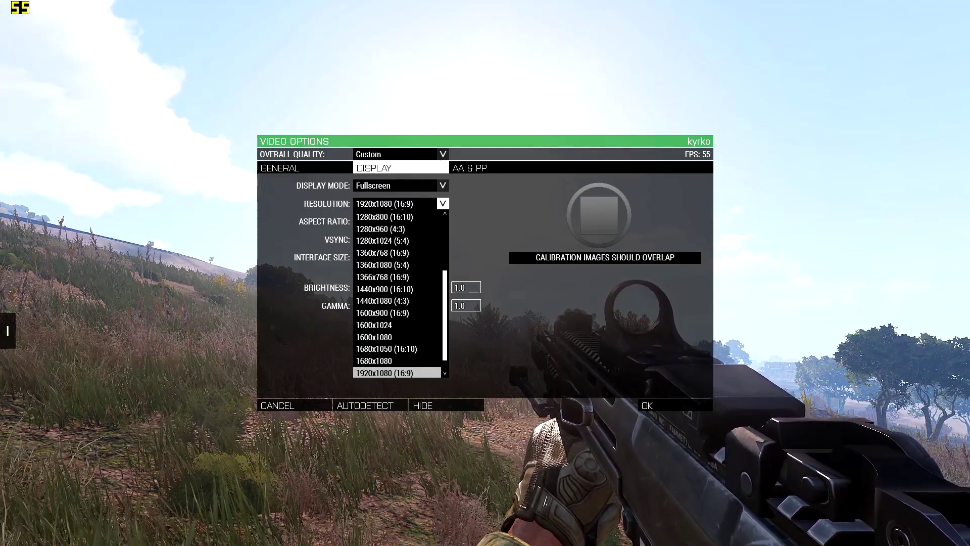
pyautogui.scroll(-1, 430, 359)
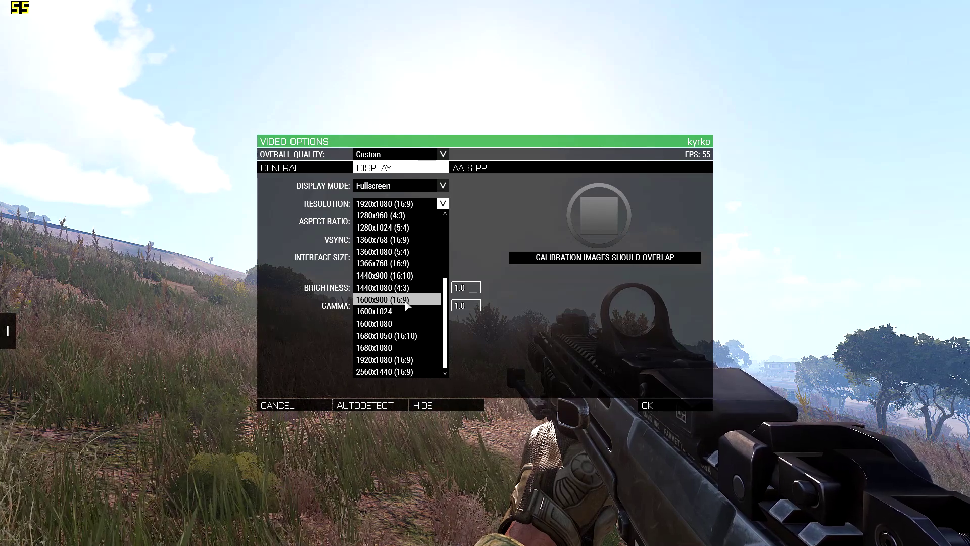
pyautogui.click(399, 203)
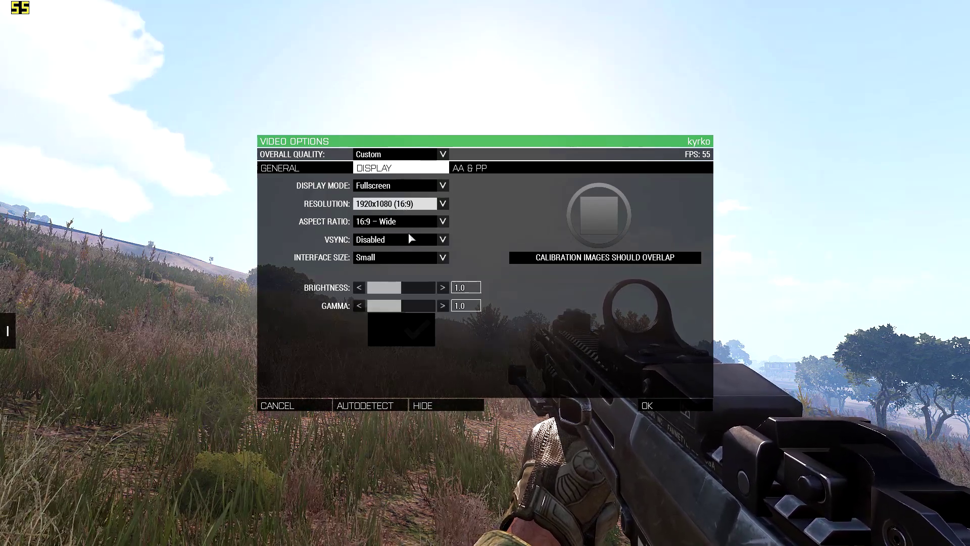
# Step: Try VSync set to Enabled in the display options
pyautogui.click(394, 239)
pyautogui.click(393, 251)
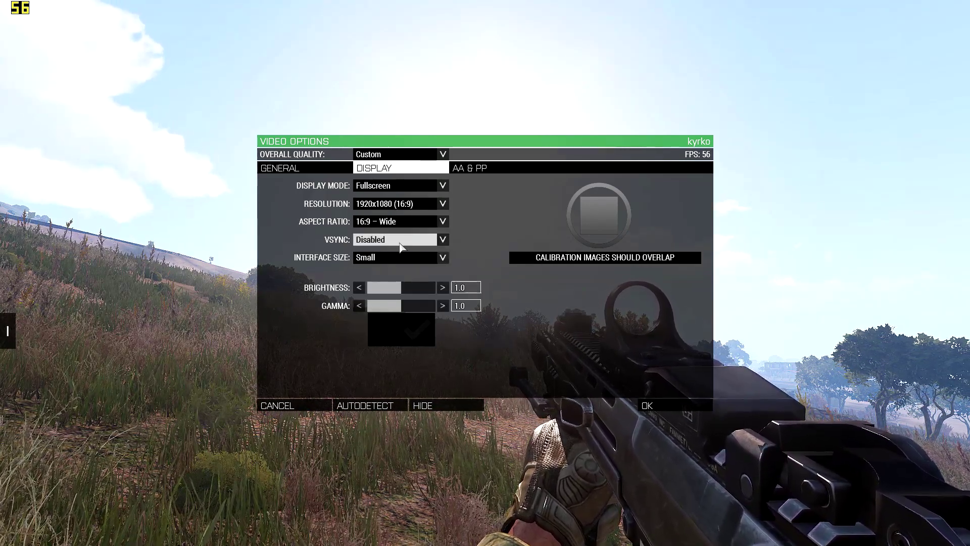
pyautogui.click(399, 245)
pyautogui.click(399, 253)
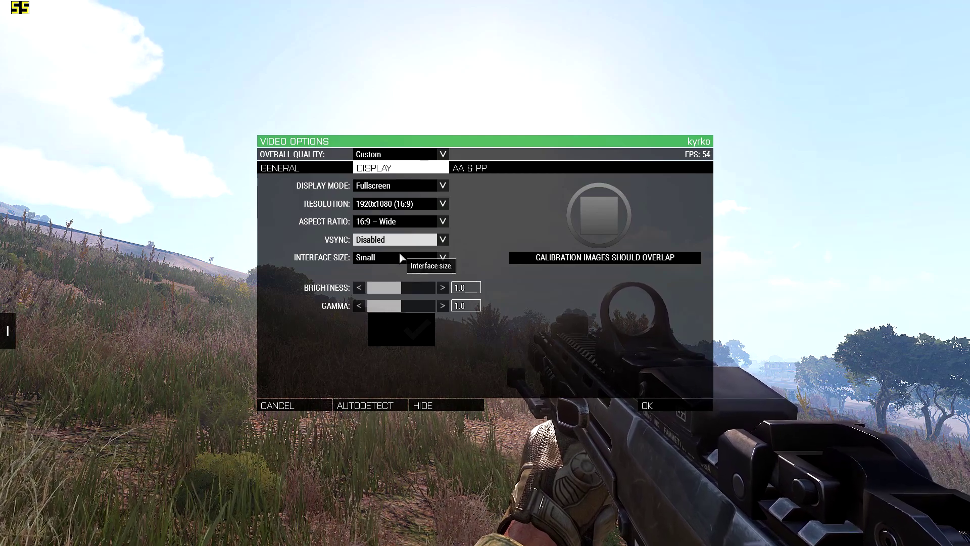
pyautogui.click(403, 241)
pyautogui.click(406, 262)
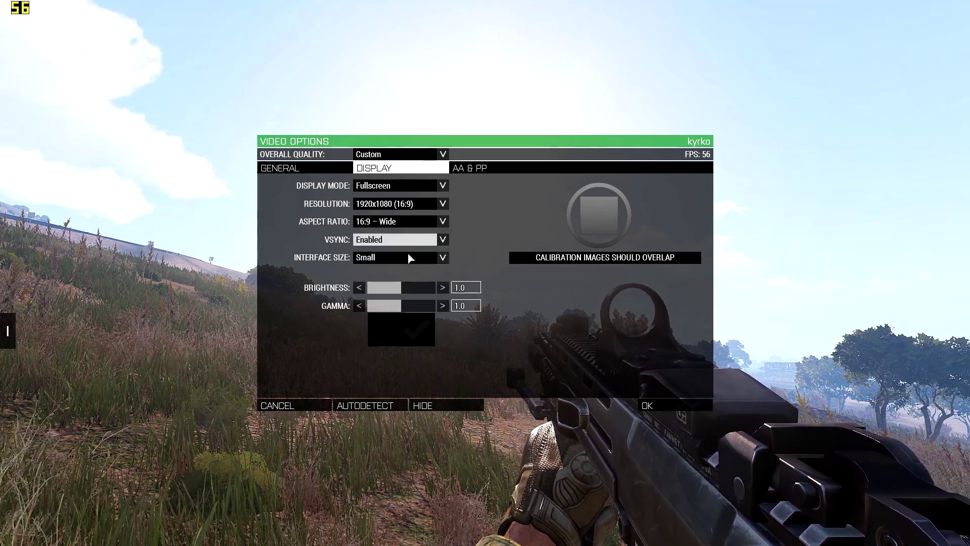
# Step: Toggle VSync in the display options and leave it set to Disabled
pyautogui.click(410, 240)
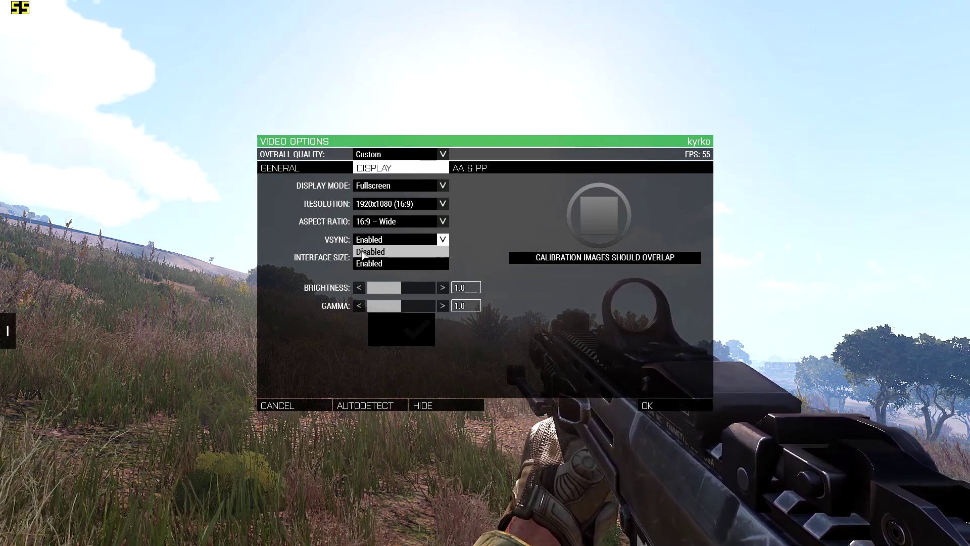
pyautogui.click(368, 251)
pyautogui.click(394, 239)
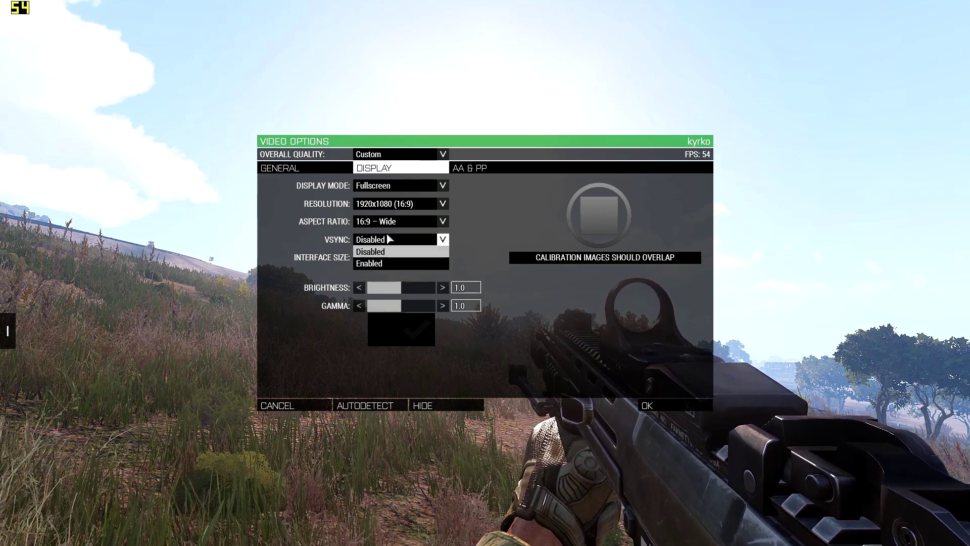
pyautogui.click(372, 263)
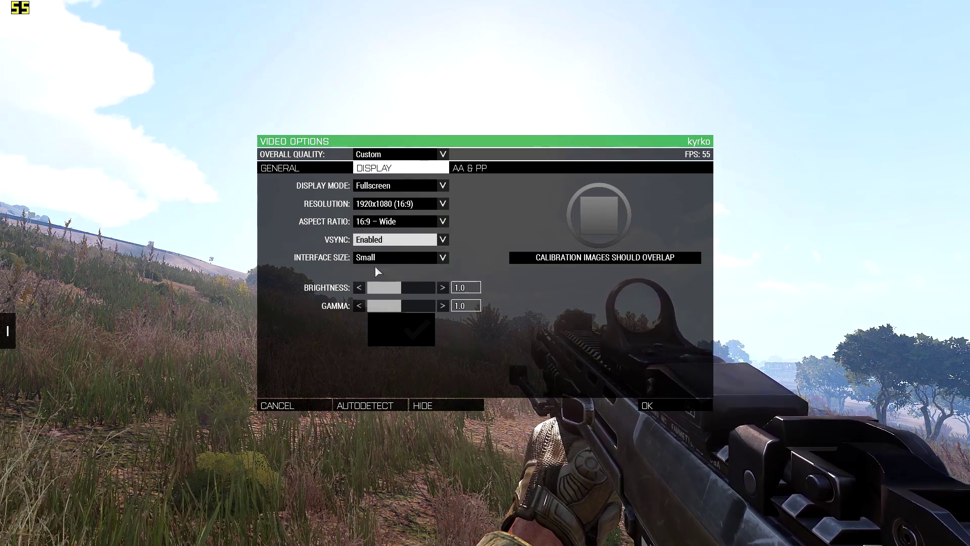
pyautogui.click(401, 241)
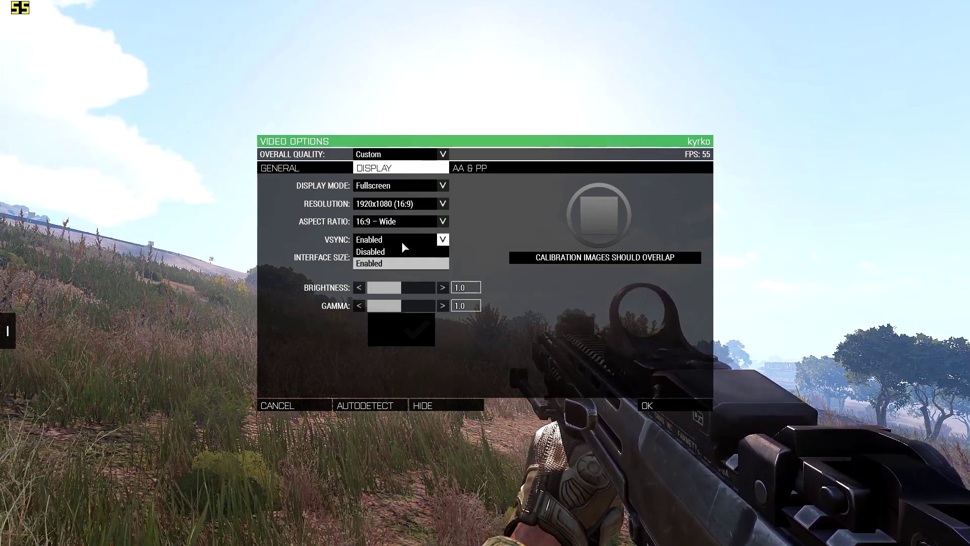
pyautogui.click(403, 252)
# Step: Try a Sharpen filter of 0 in the antialiasing and postprocess options, apply it and check the scenery in the game
pyautogui.click(482, 168)
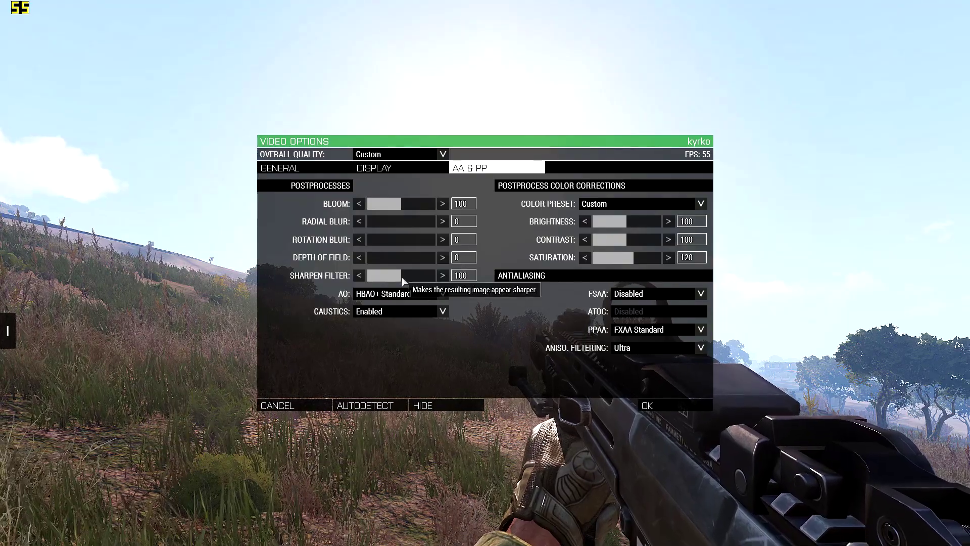
pyautogui.click(474, 276)
pyautogui.press('BackSpace')
pyautogui.press('BackSpace')
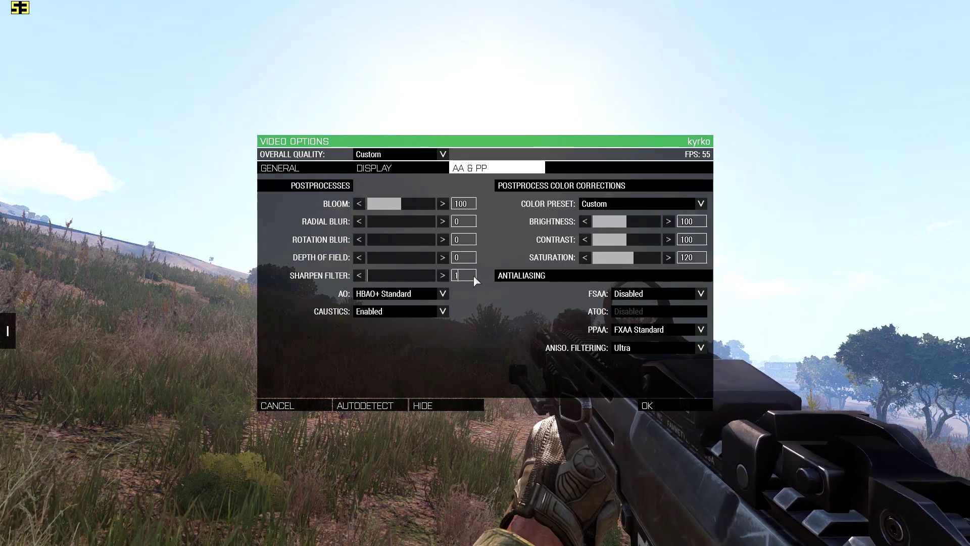
pyautogui.press('BackSpace')
pyautogui.write('0')
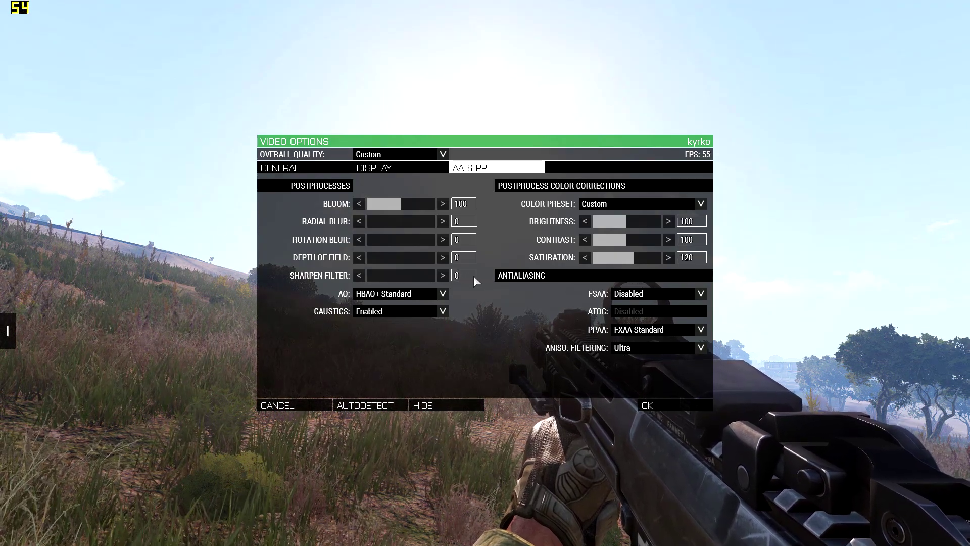
pyautogui.click(641, 408)
pyautogui.press('Escape')
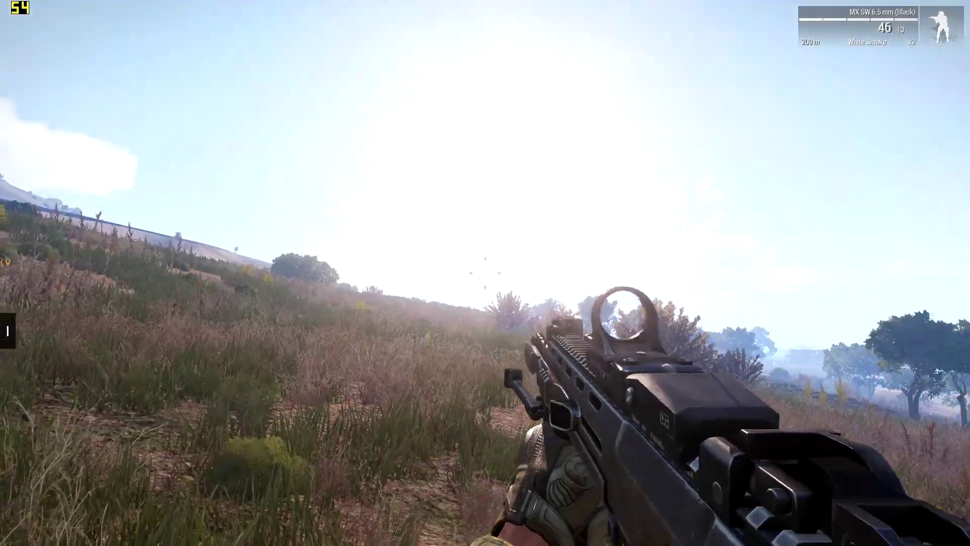
# Step: Restore the Sharpen filter to 100, select HBAO+ Standard for ambient occlusion, apply the options and check the scenery in the game
pyautogui.press('Escape')
pyautogui.click(51, 474)
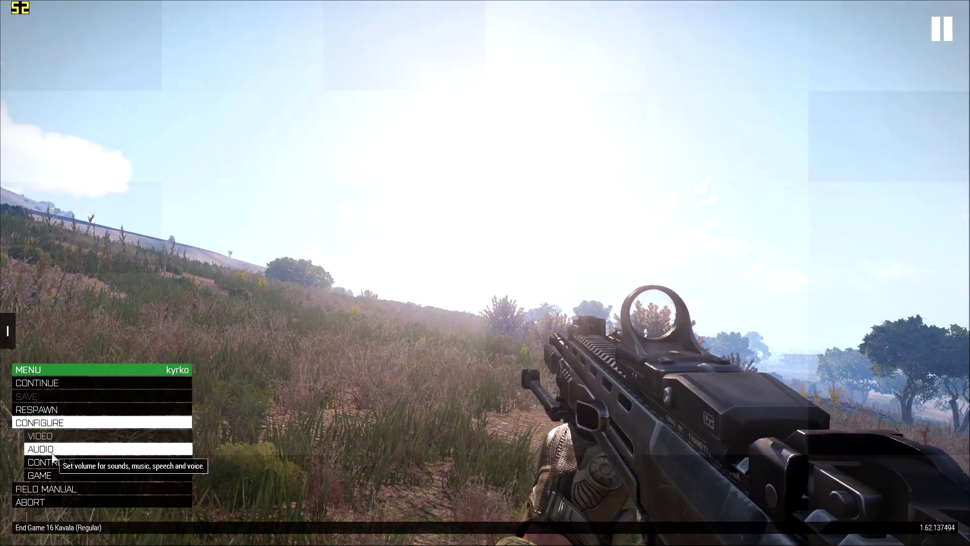
pyautogui.click(51, 436)
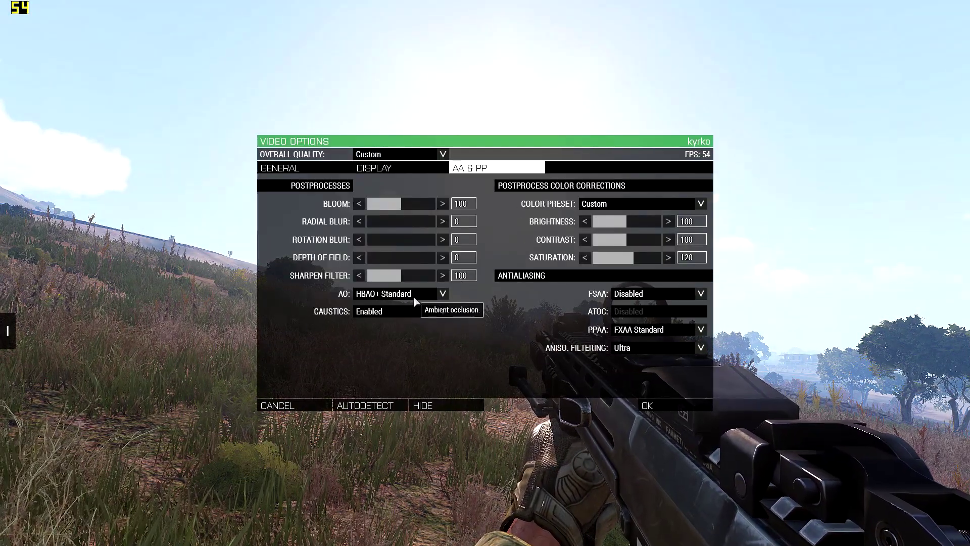
pyautogui.click(413, 295)
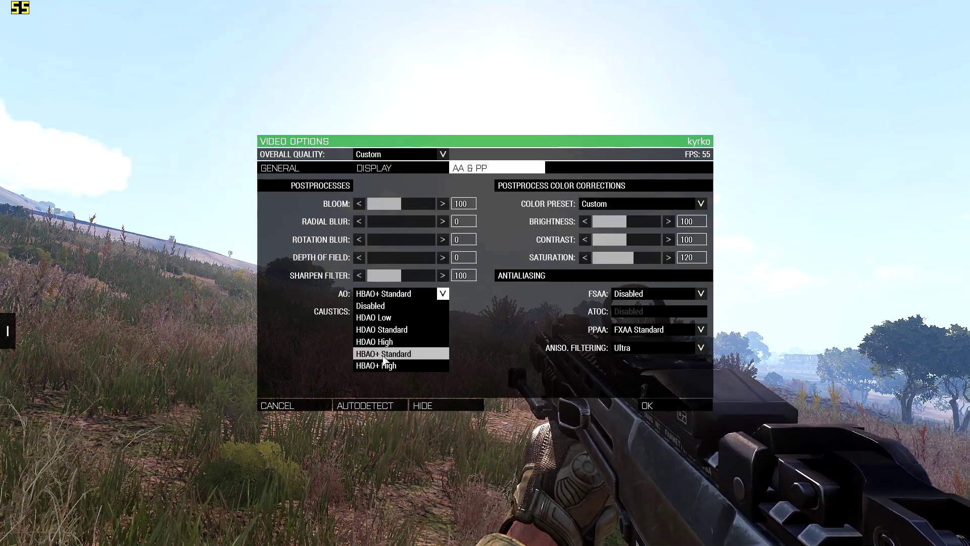
pyautogui.click(383, 354)
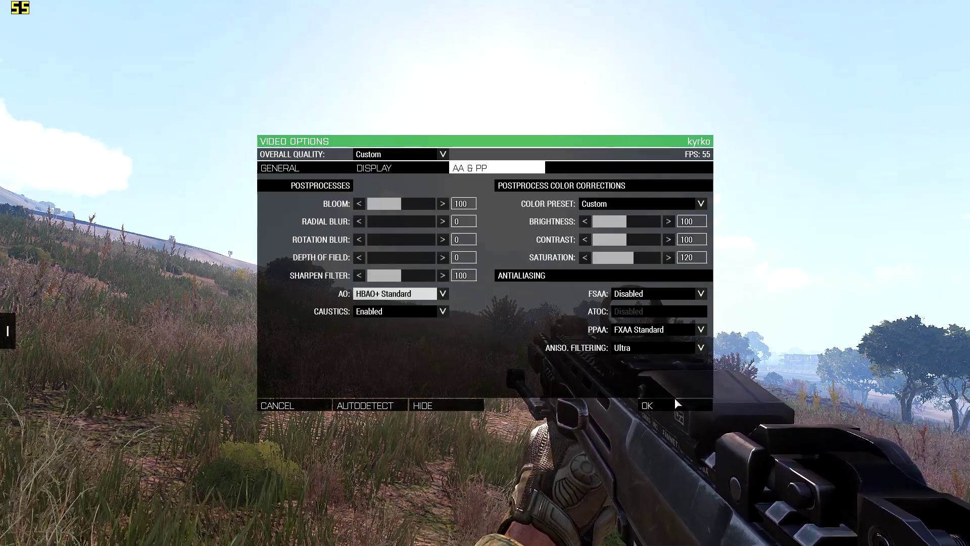
pyautogui.click(676, 404)
pyautogui.press('Escape')
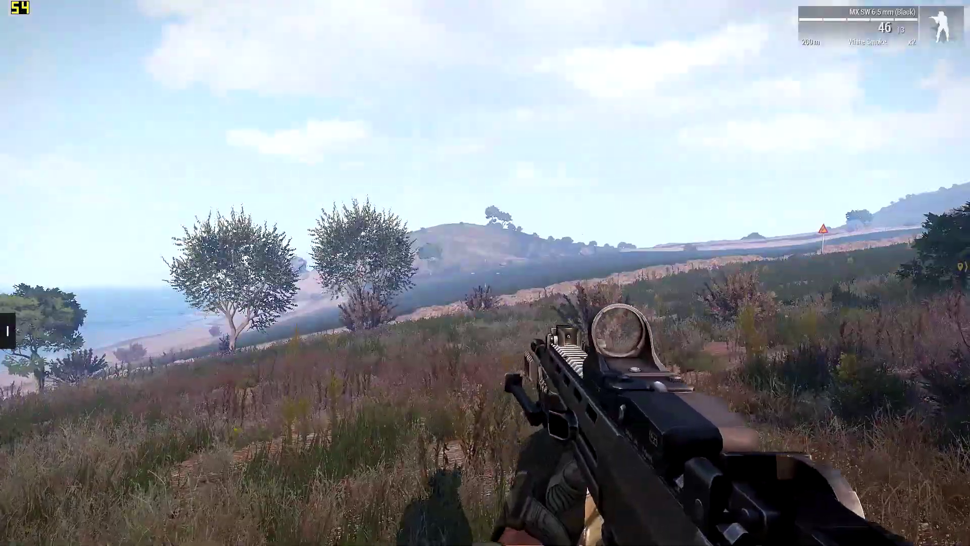
# Step: Review the Caustics choices in the antialiasing and postprocess video options, keeping Enabled selected
pyautogui.press('Escape')
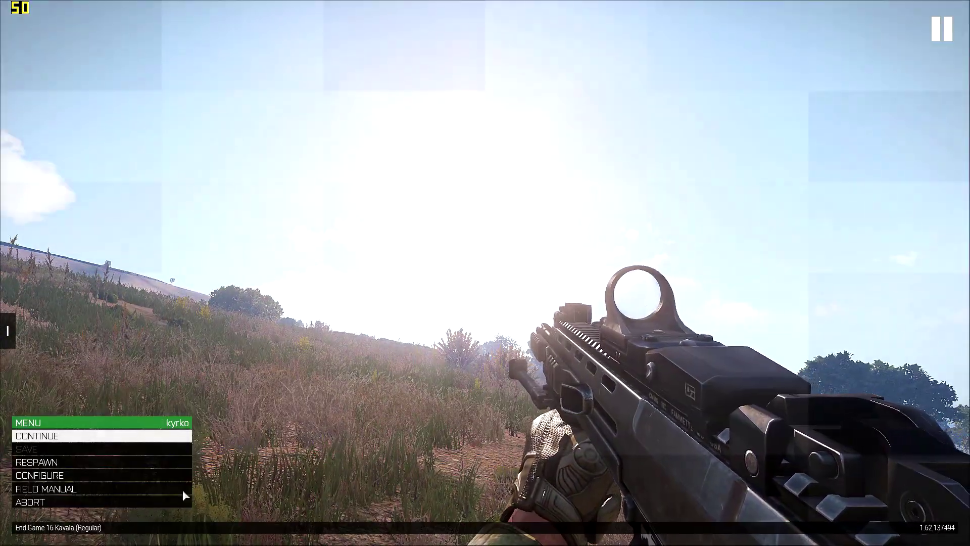
pyautogui.click(50, 475)
pyautogui.click(53, 435)
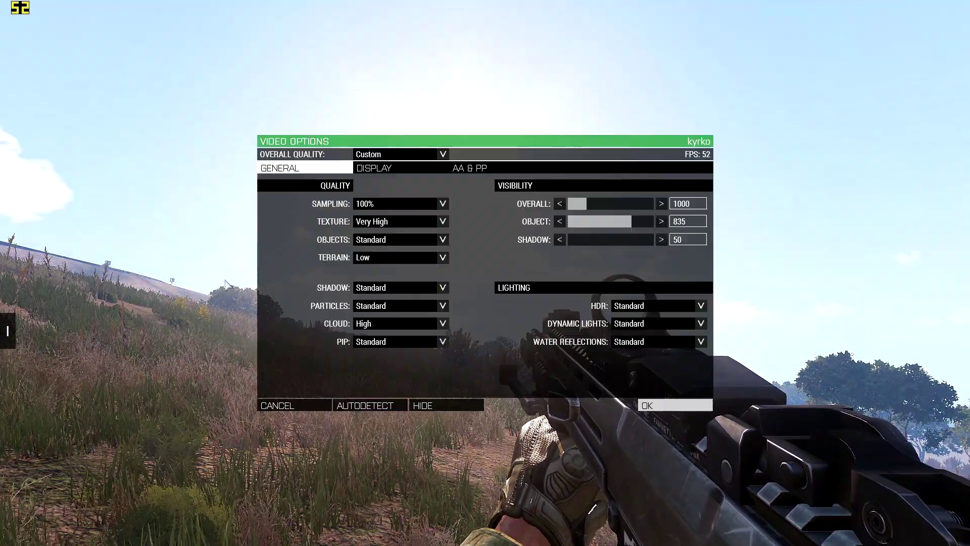
pyautogui.click(470, 168)
pyautogui.click(443, 311)
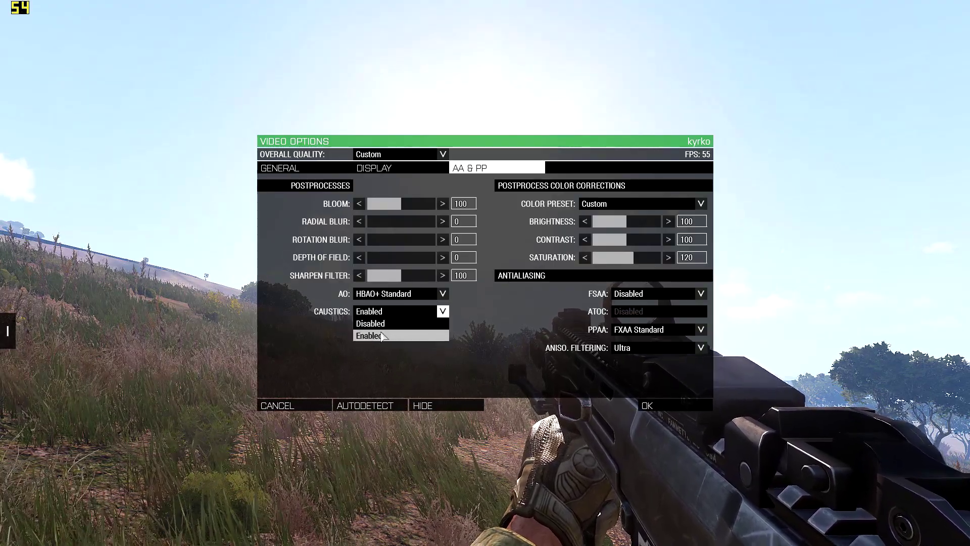
pyautogui.click(383, 336)
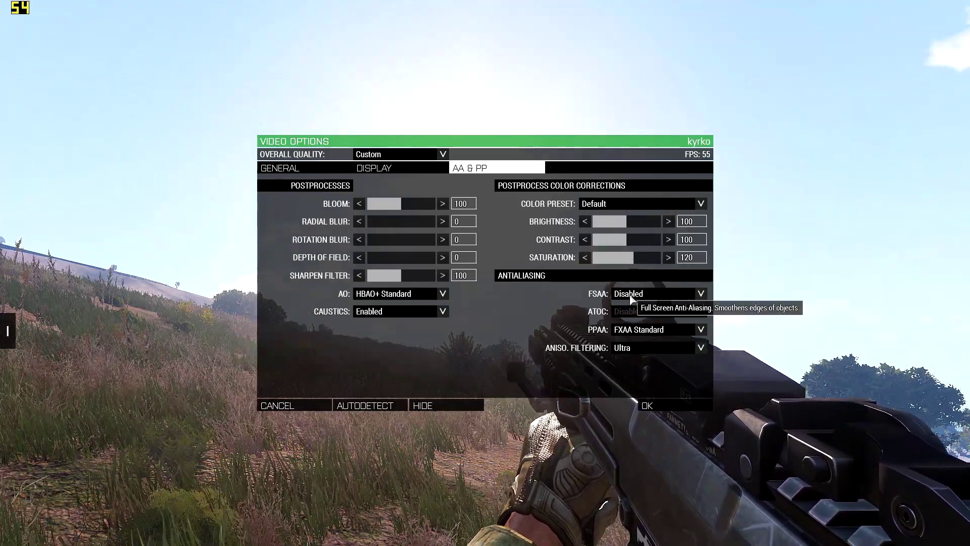
# Step: Try FSAA set to 8x in the antialiasing options, apply it and check the scenery in the game
pyautogui.click(630, 297)
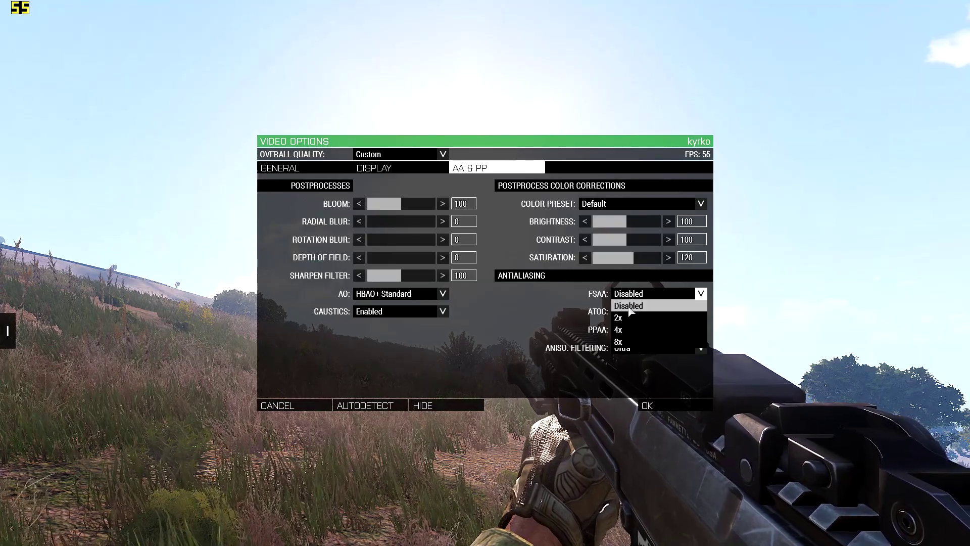
pyautogui.click(629, 307)
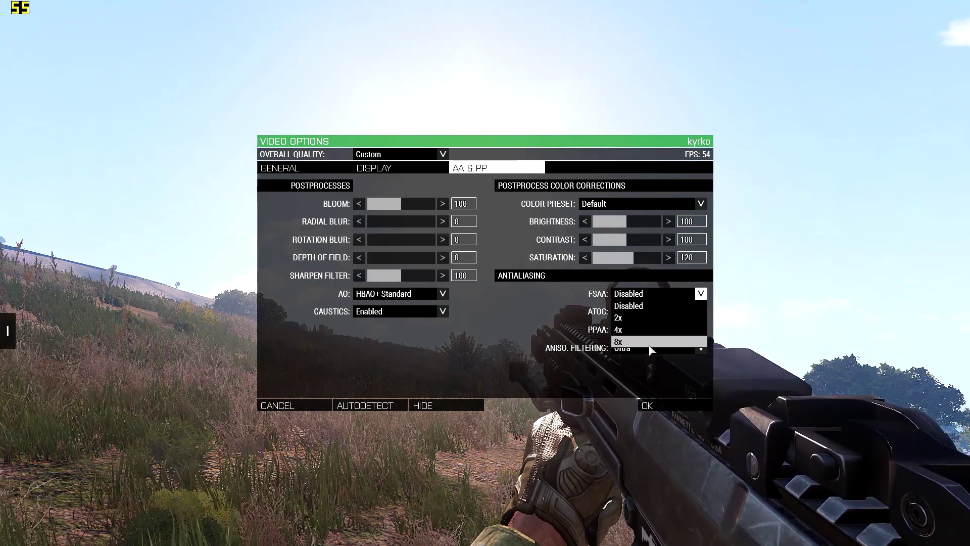
pyautogui.click(651, 343)
pyautogui.click(671, 406)
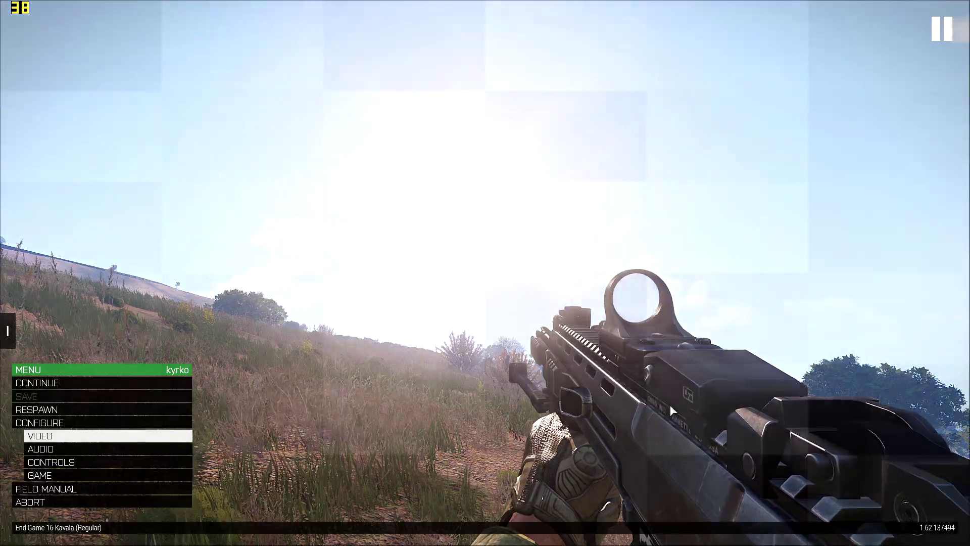
pyautogui.press('Escape')
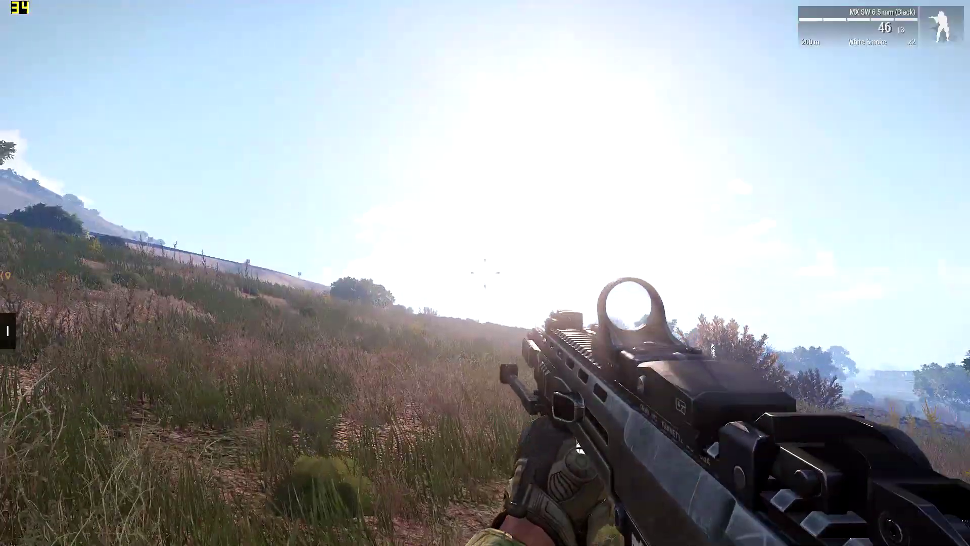
# Step: Review the ATOC choices with All trees + grass selected, and set FSAA to Disabled in the antialiasing options
pyautogui.press('Escape')
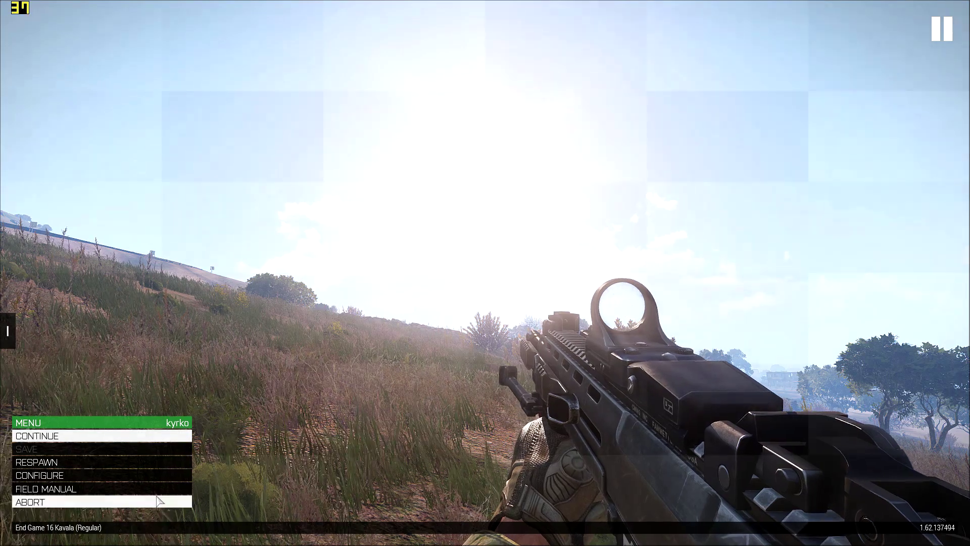
pyautogui.click(61, 475)
pyautogui.click(74, 440)
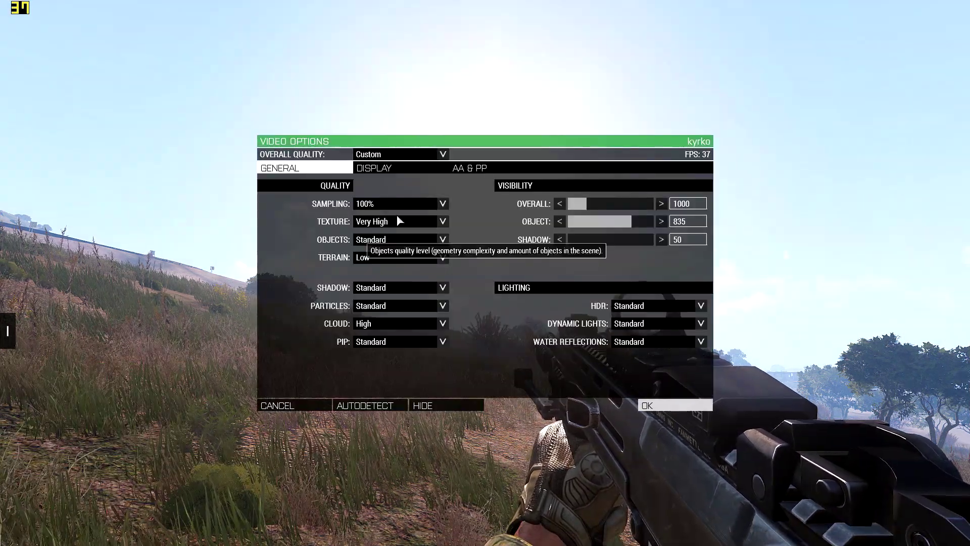
pyautogui.click(498, 171)
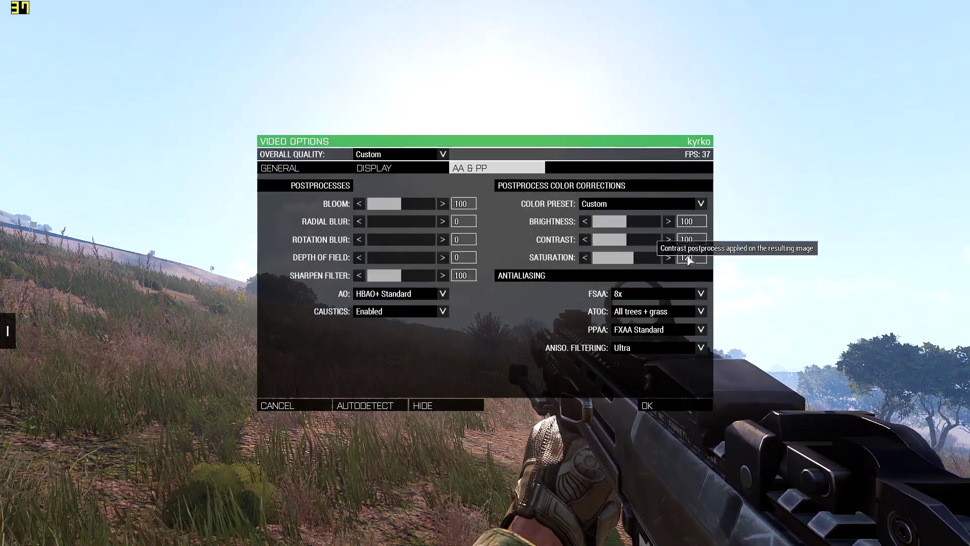
pyautogui.click(652, 311)
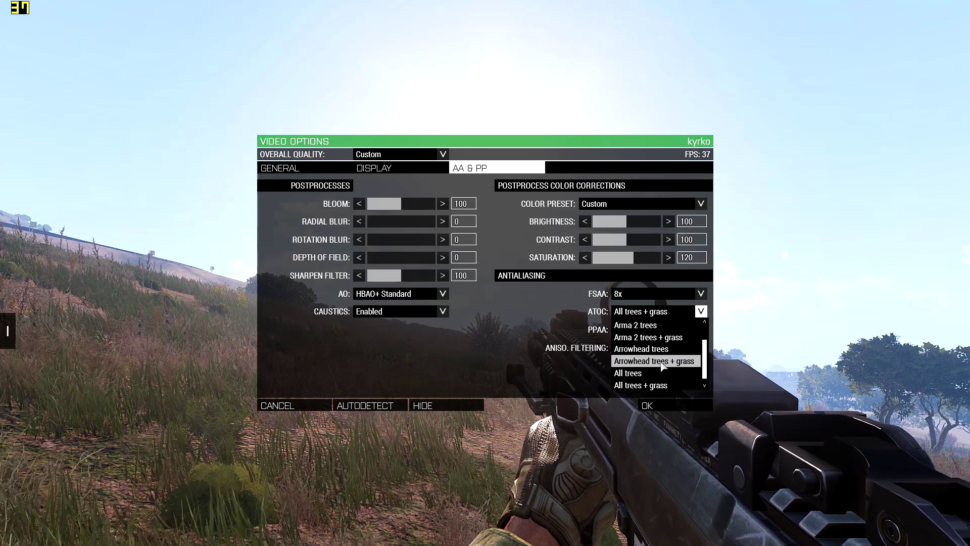
pyautogui.click(645, 385)
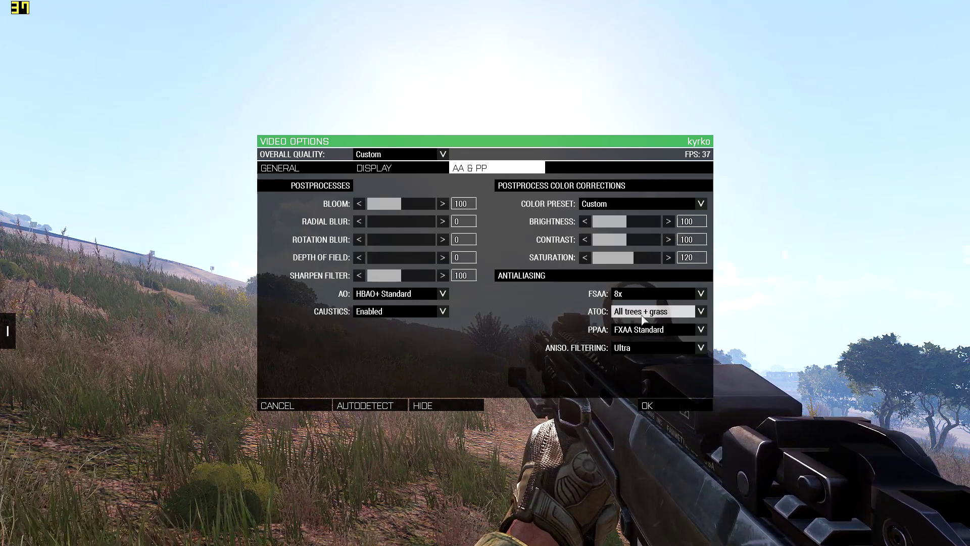
pyautogui.click(636, 299)
pyautogui.click(635, 304)
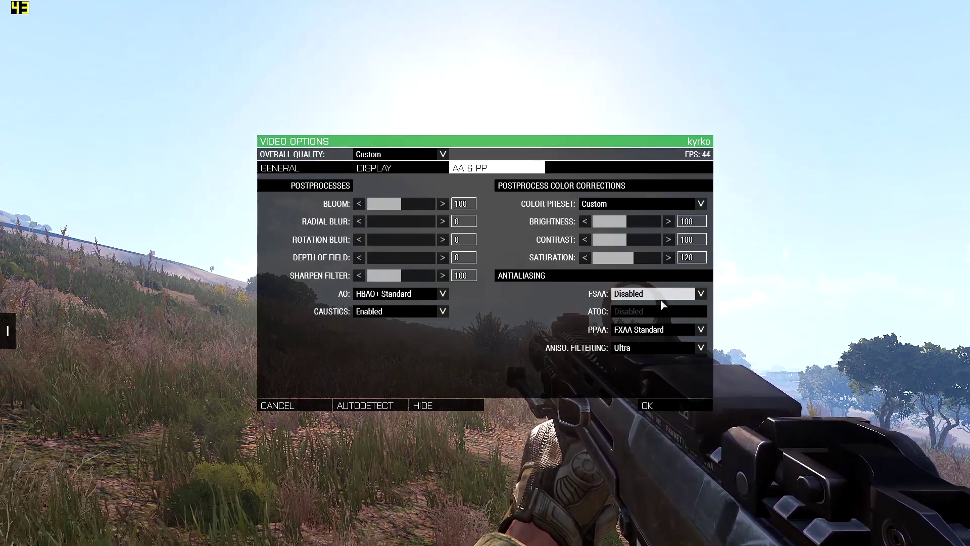
# Step: Try CMAA as the PPAA mode, apply the options and check the scenery in the game
pyautogui.click(700, 330)
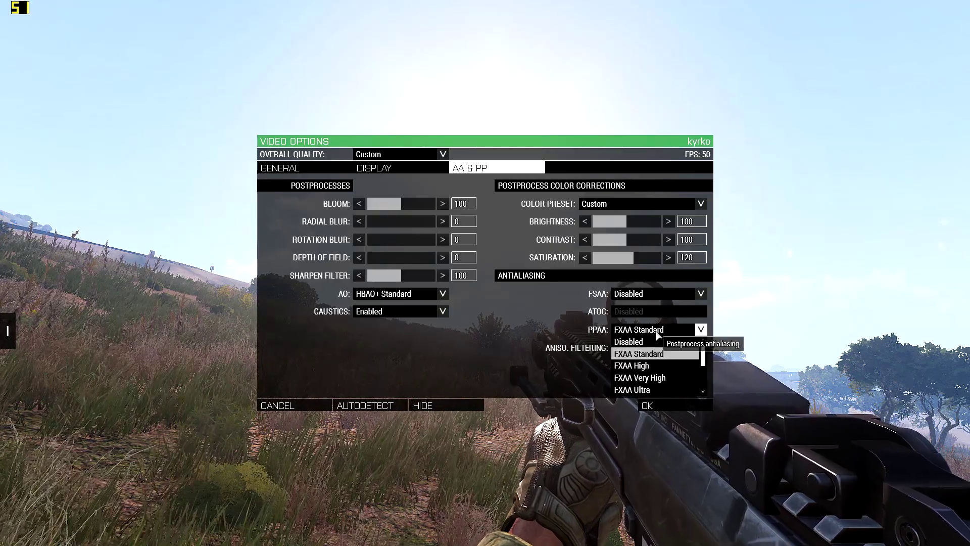
pyautogui.click(665, 353)
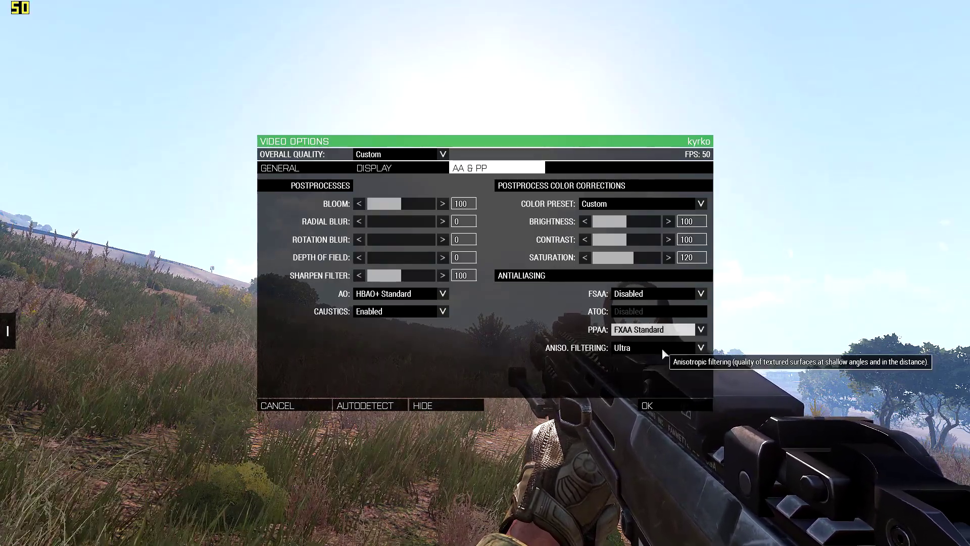
pyautogui.click(667, 329)
pyautogui.scroll(-1, 670, 376)
pyautogui.scroll(-4, 669, 376)
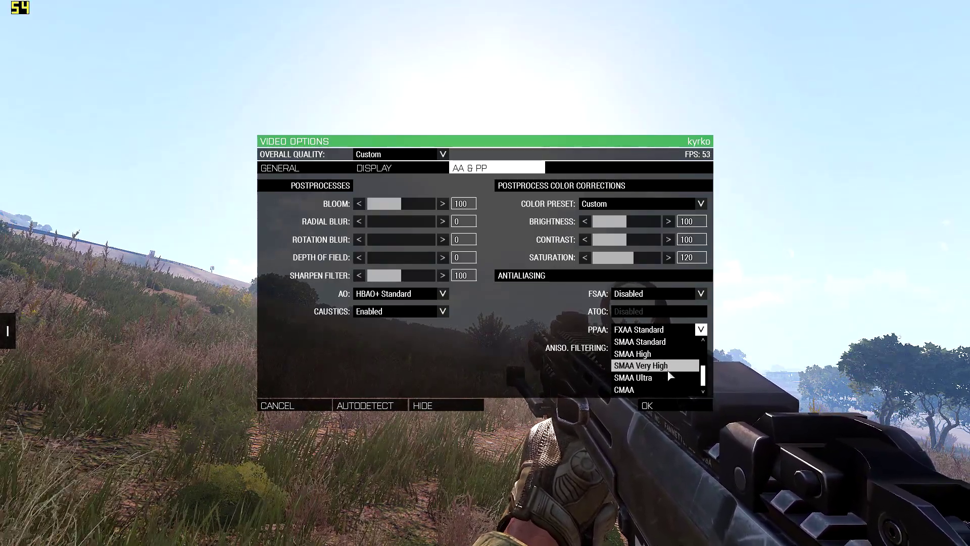
pyautogui.click(642, 390)
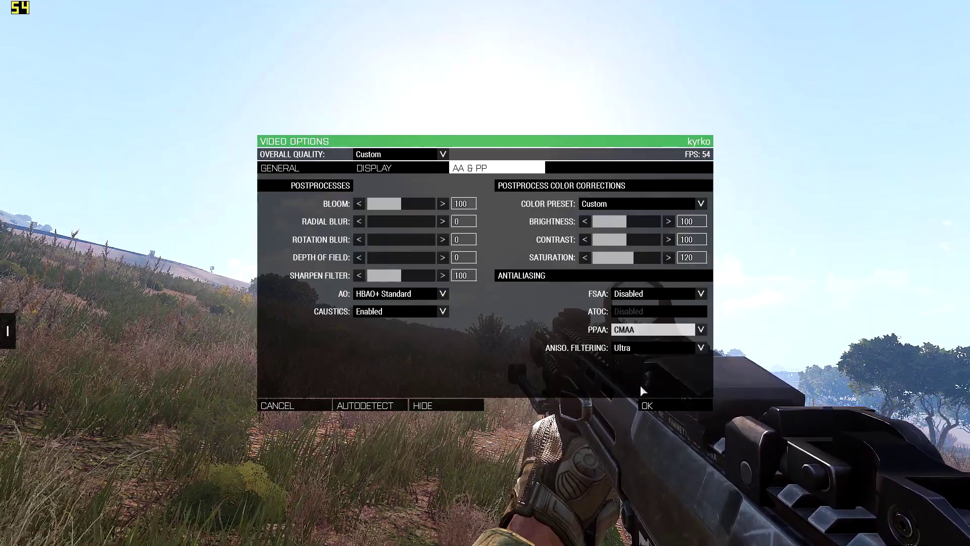
pyautogui.click(664, 406)
pyautogui.press('Escape')
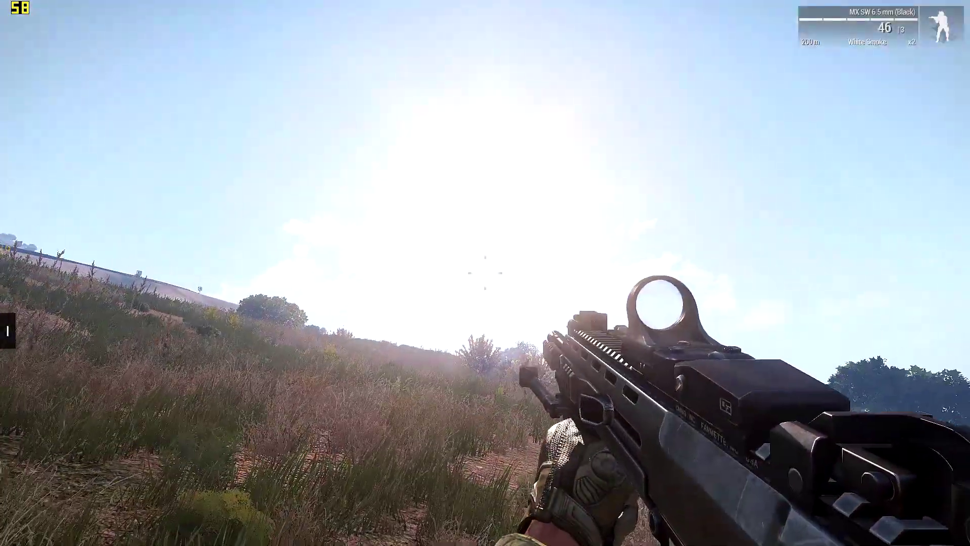
# Step: Reopen the antialiasing options and set PPAA back to FXAA Standard
pyautogui.press('Escape')
pyautogui.click(101, 475)
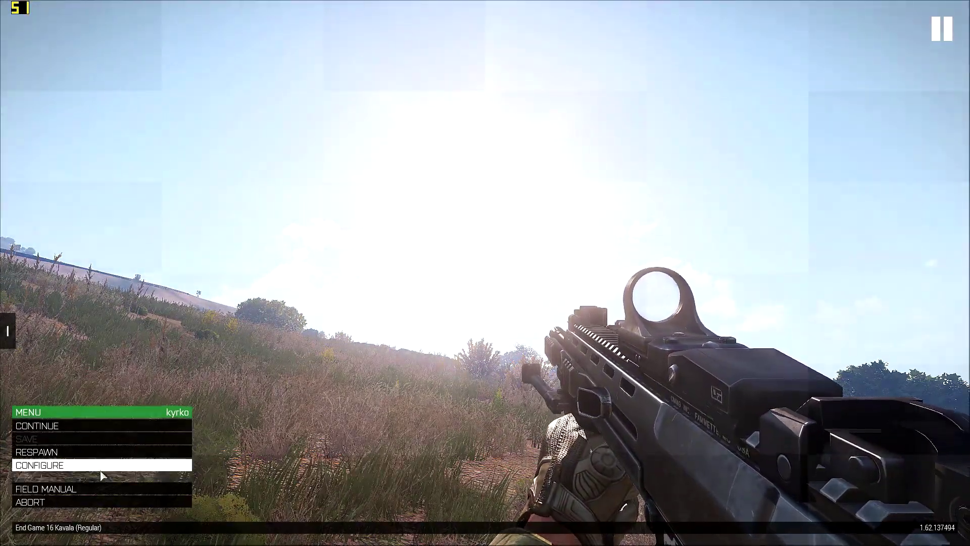
pyautogui.click(81, 433)
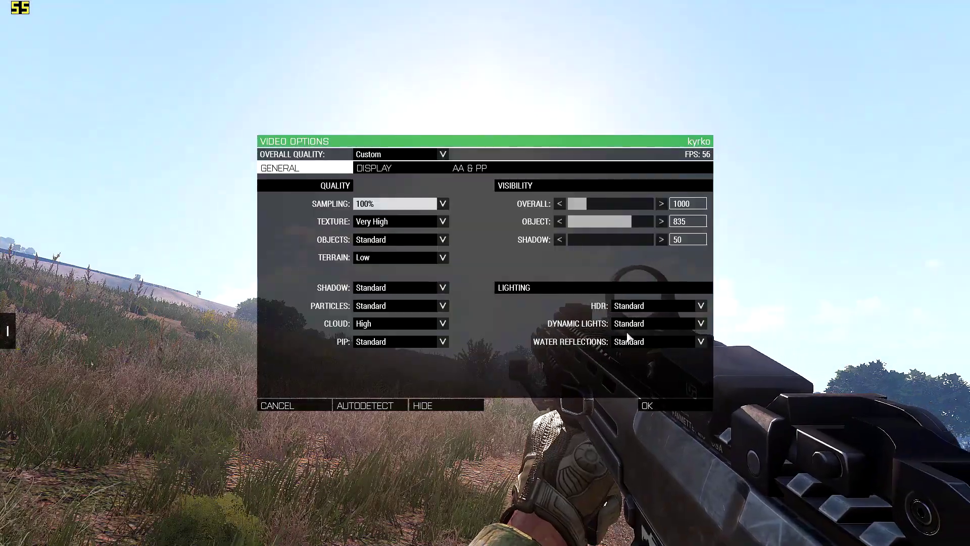
pyautogui.click(484, 169)
pyautogui.click(672, 330)
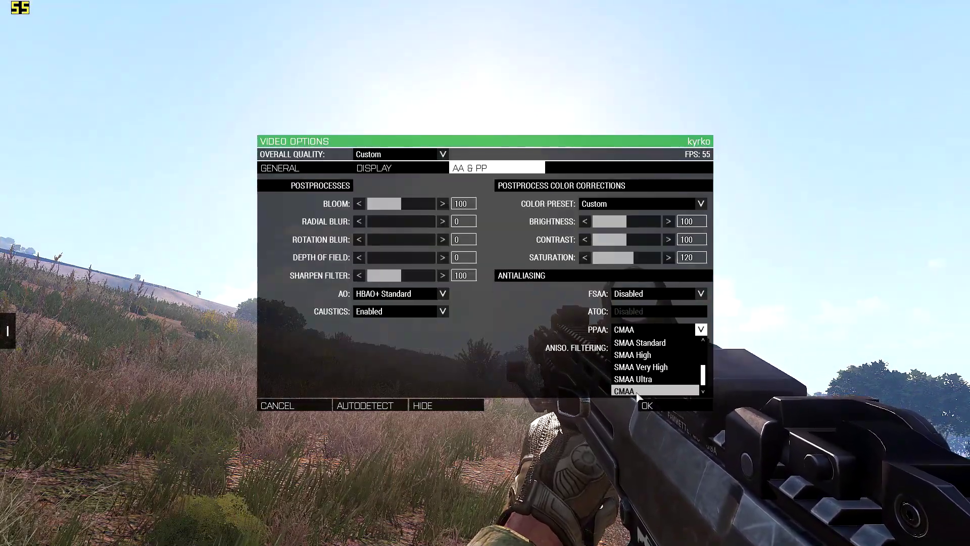
pyautogui.scroll(2, 663, 376)
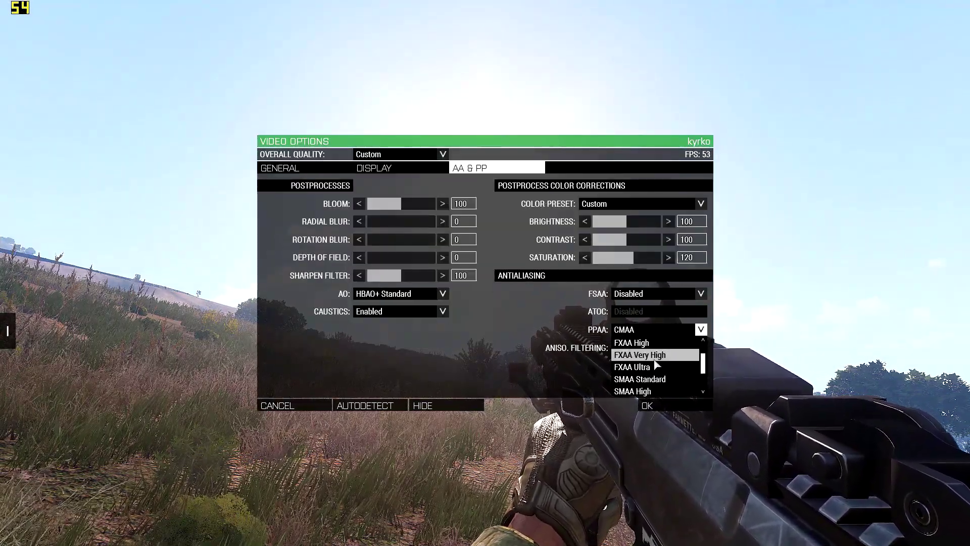
pyautogui.click(653, 347)
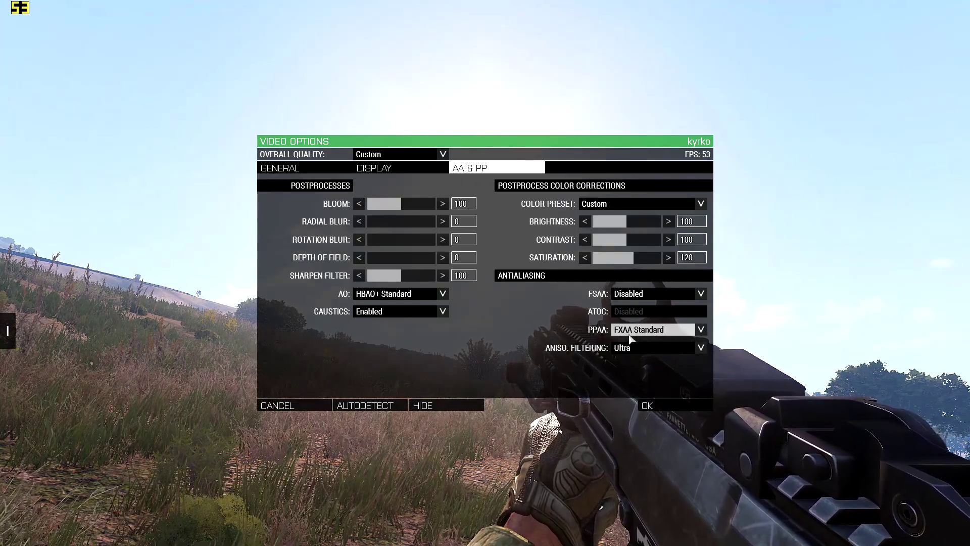
pyautogui.click(700, 330)
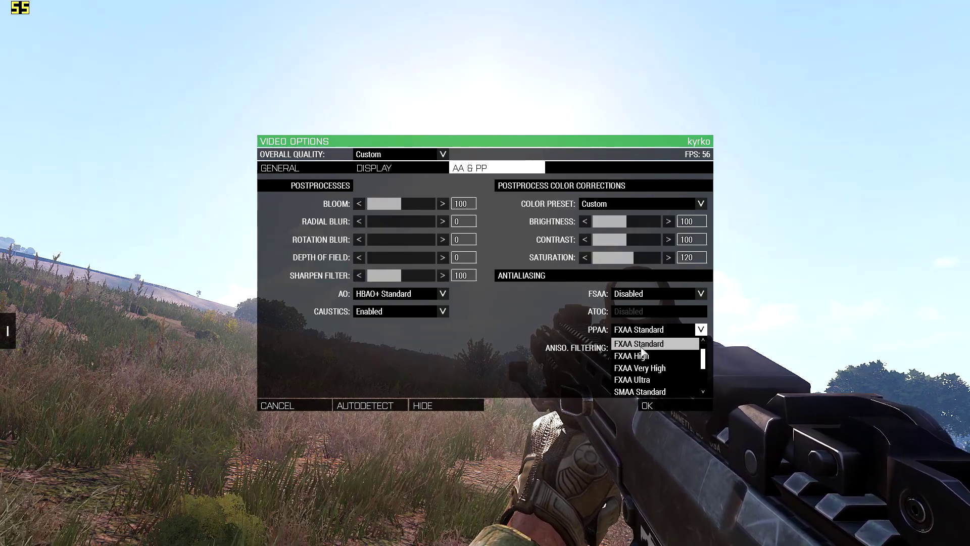
pyautogui.click(674, 346)
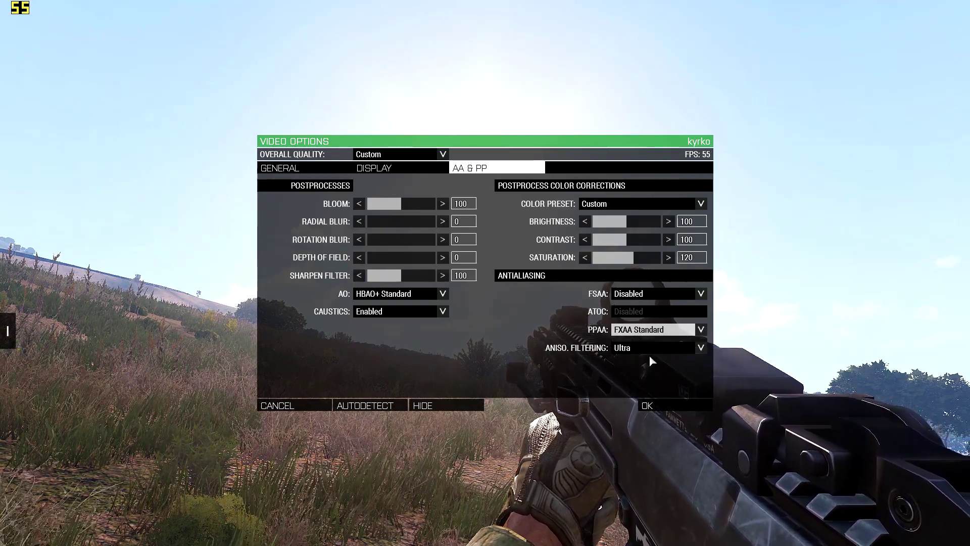
# Step: Try anisotropic filtering set to Disabled, apply the options and check the scenery in the game
pyautogui.click(636, 346)
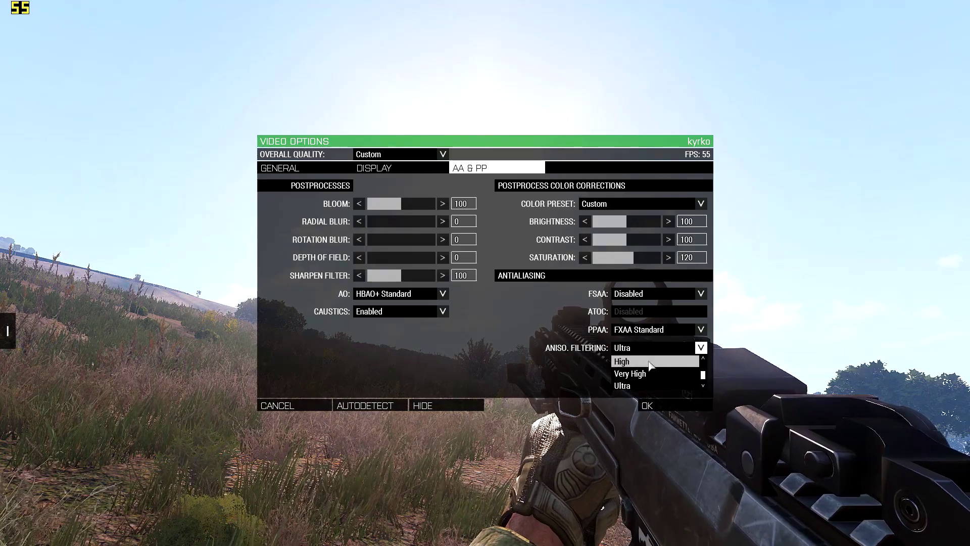
pyautogui.click(641, 387)
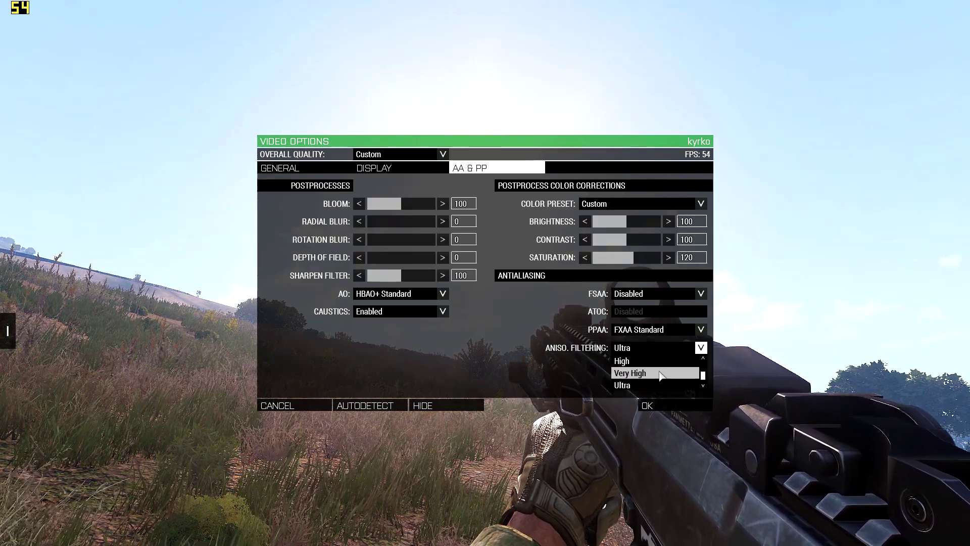
pyautogui.click(661, 371)
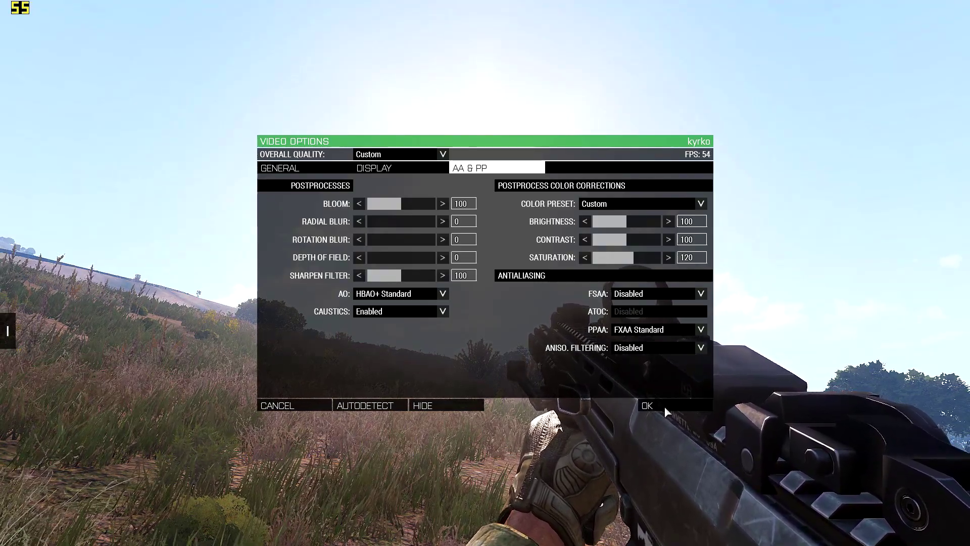
pyautogui.click(664, 405)
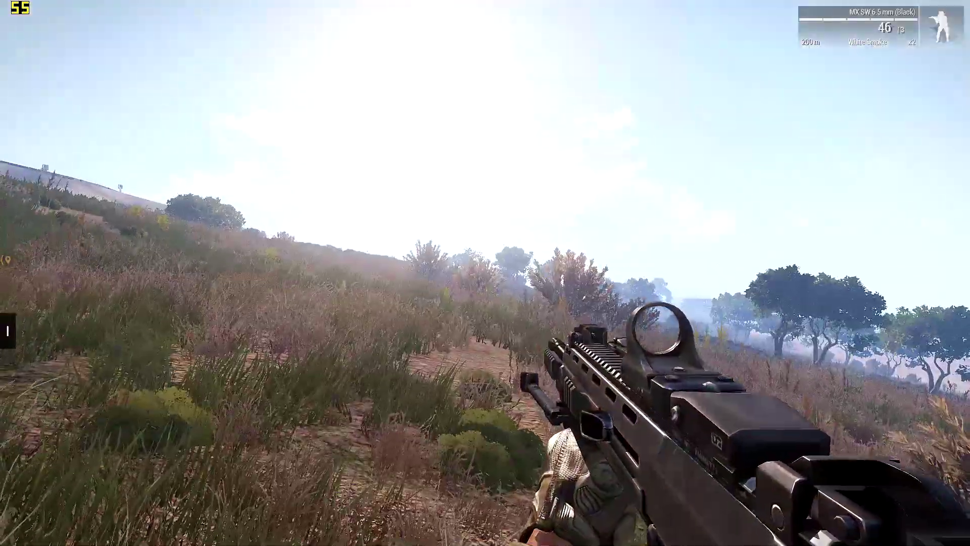
# Step: Reopen the antialiasing options and set anisotropic filtering back to Ultra
pyautogui.press('Escape')
pyautogui.click(71, 475)
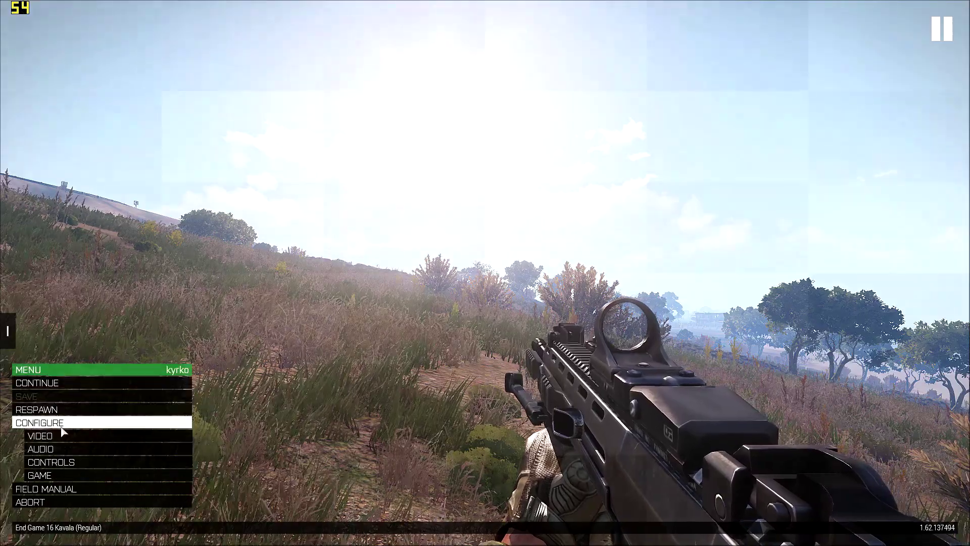
pyautogui.click(96, 435)
pyautogui.click(497, 169)
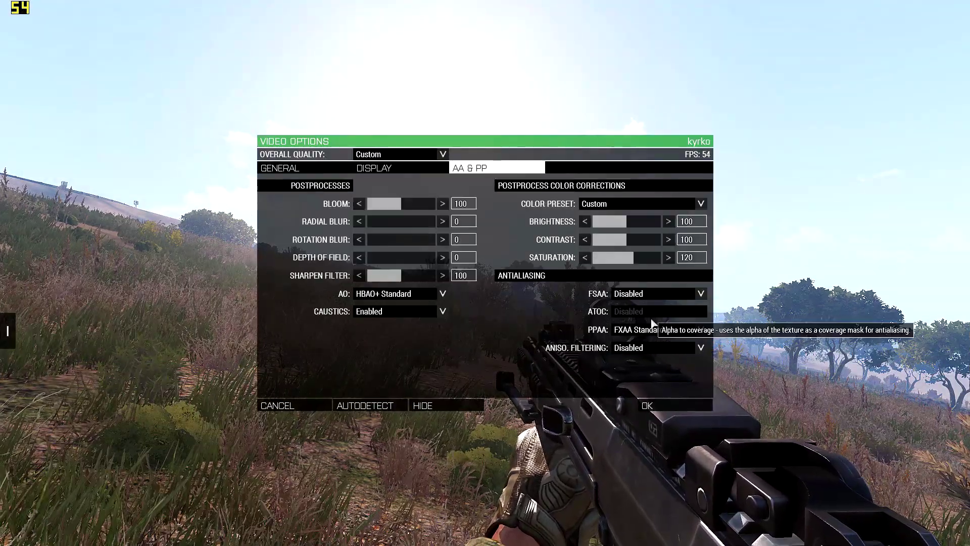
pyautogui.click(652, 351)
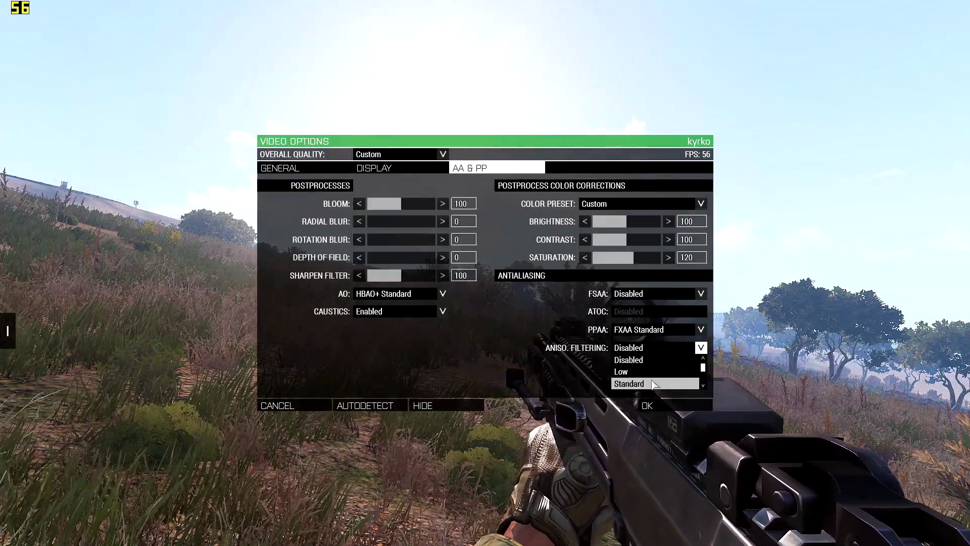
pyautogui.scroll(-3, 651, 376)
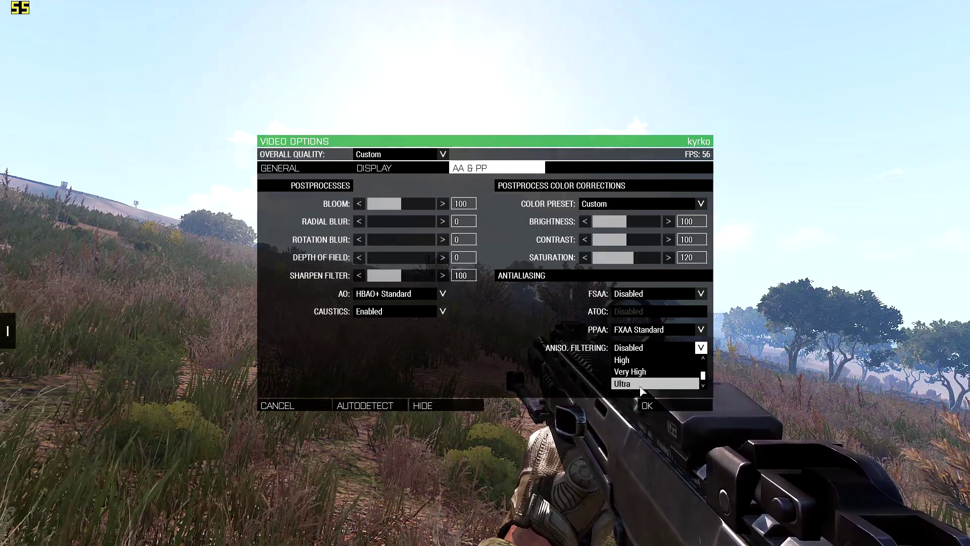
pyautogui.click(639, 385)
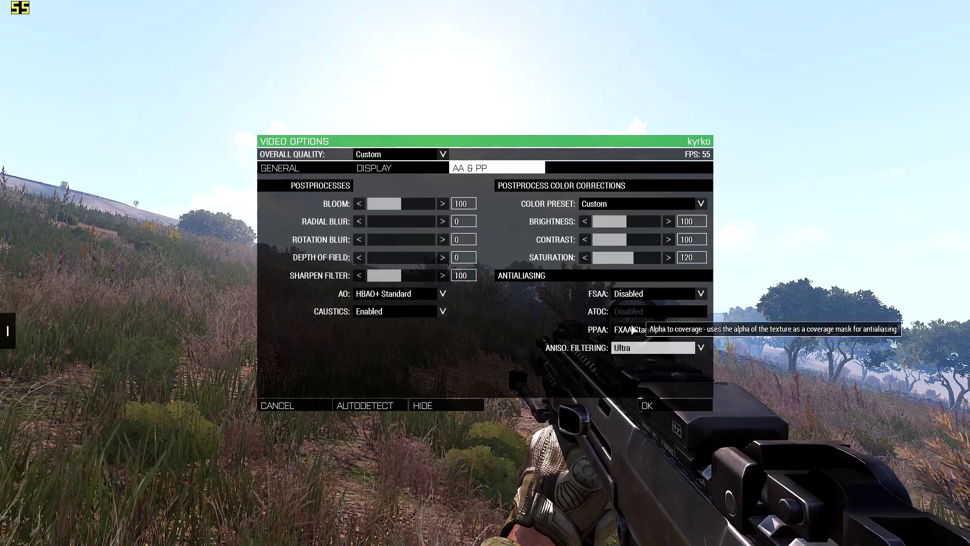
# Step: Review the display, general and antialiasing video options, and apply the video settings
pyautogui.click(384, 168)
pyautogui.click(281, 168)
pyautogui.click(478, 172)
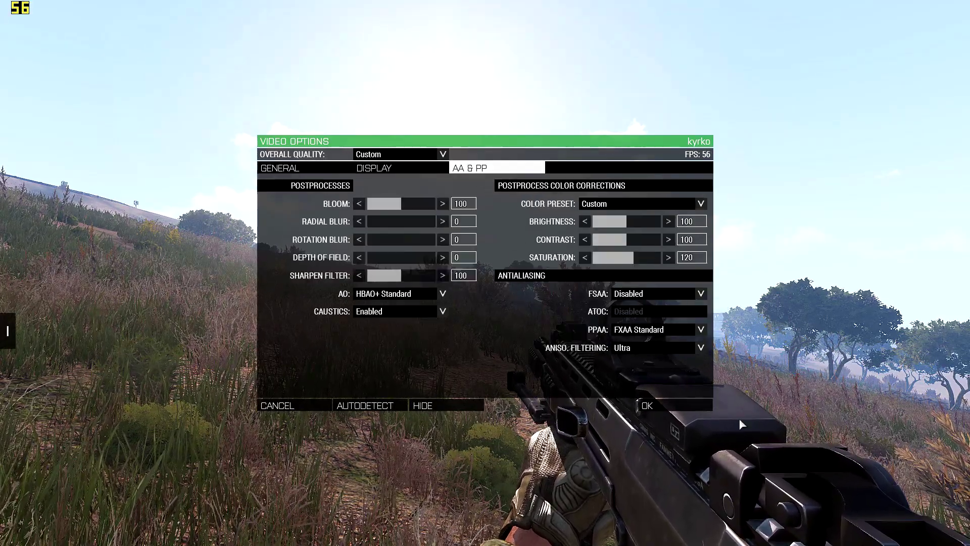
pyautogui.click(678, 402)
# Step: Run through the coastal grassland and aim through the weapon sight to check frame rate and scenery quality
pyautogui.hotkey('shift', 'w')
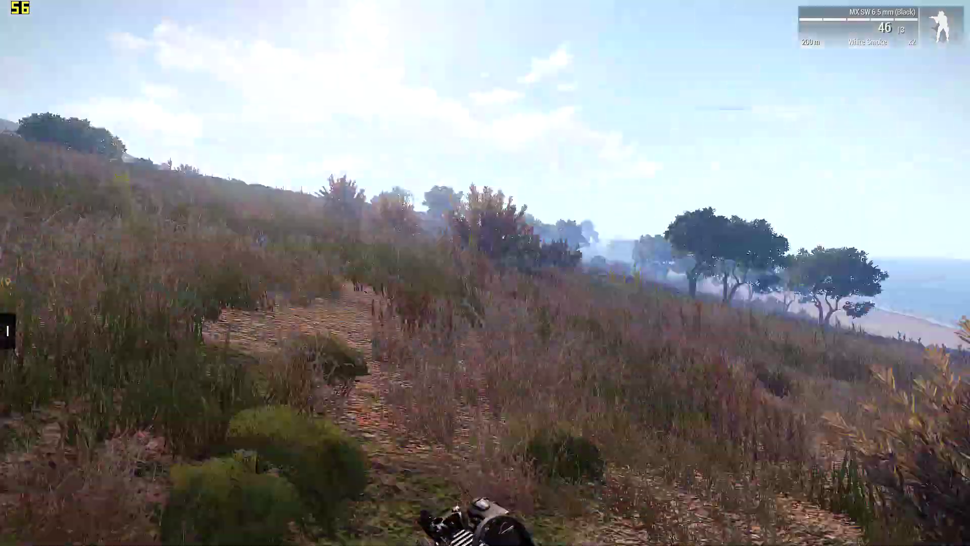
pyautogui.press('w')
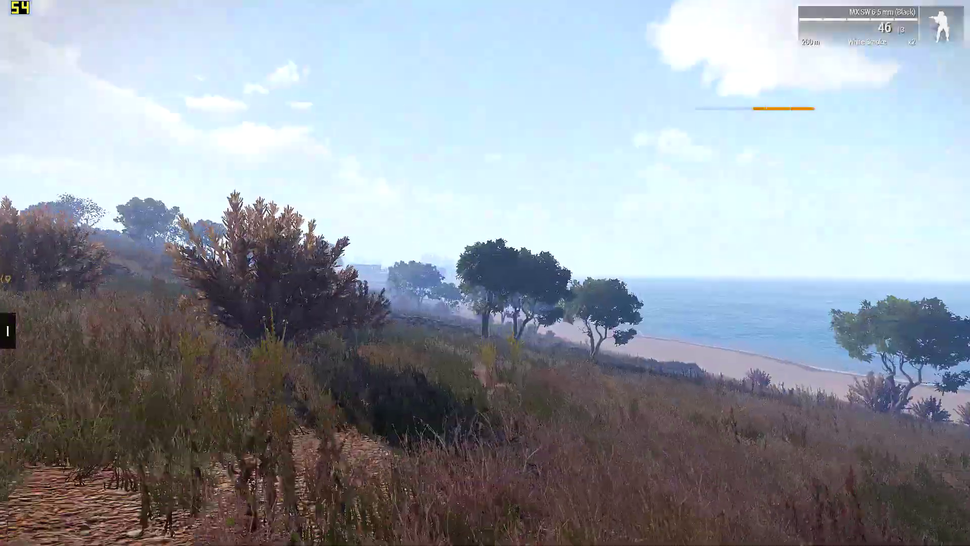
pyautogui.hotkey('shift', 'w')
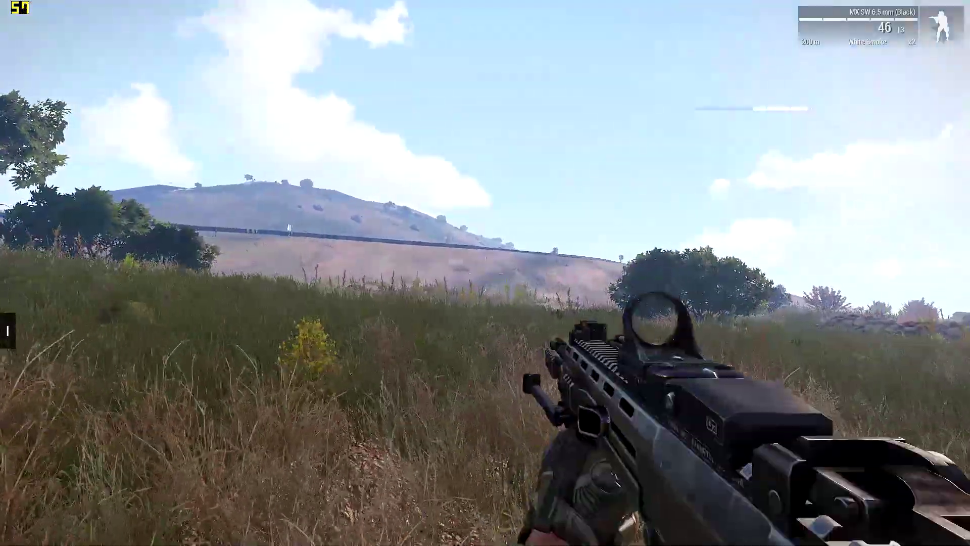
pyautogui.rightClick(485, 273)
pyautogui.rightClick(485, 273)
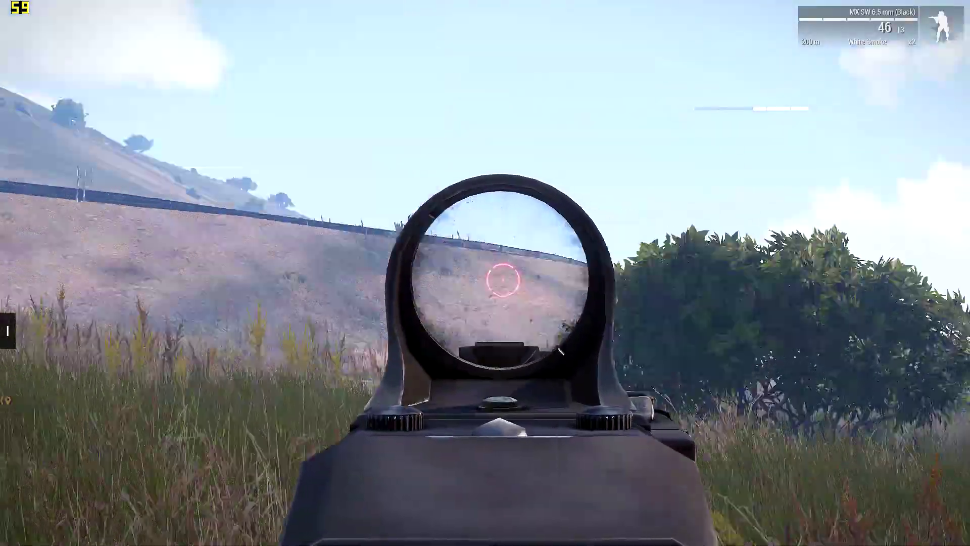
pyautogui.rightClick(485, 273)
pyautogui.hotkey('shift', 'w')
pyautogui.hotkey('shift', 'w')
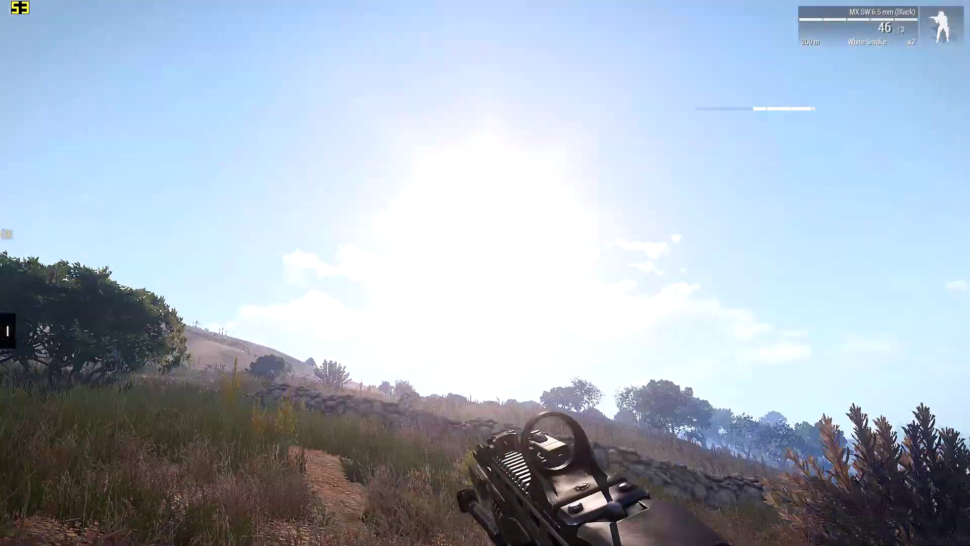
pyautogui.rightClick(485, 273)
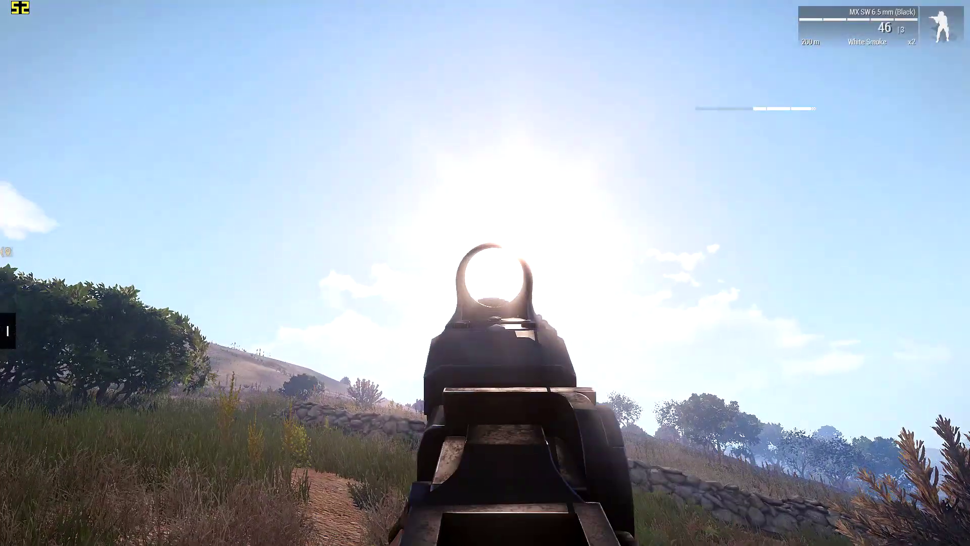
pyautogui.rightClick(485, 273)
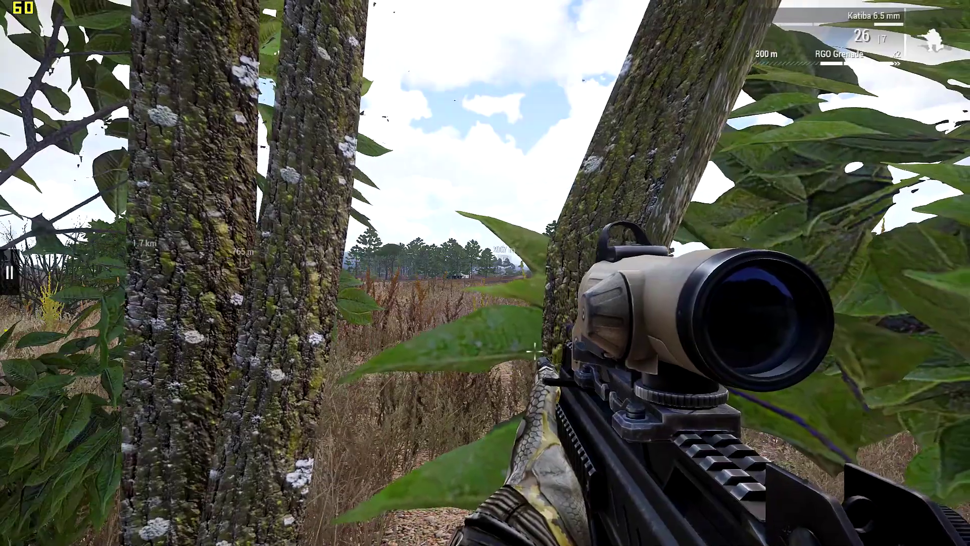
# Step: Move out of the foliage, aim through the Katiba's scope and fire three shots to check combat performance
pyautogui.press('d')
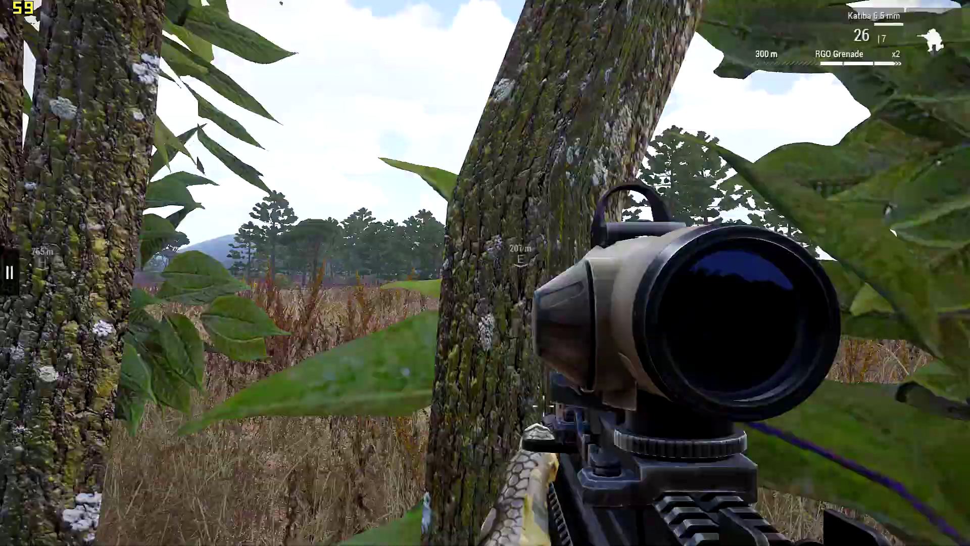
pyautogui.rightClick(485, 272)
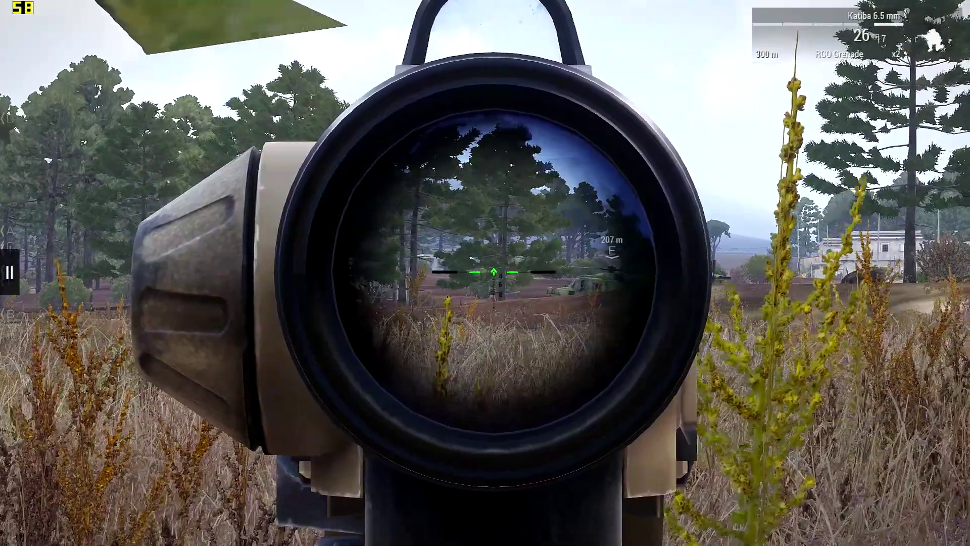
pyautogui.click(485, 273)
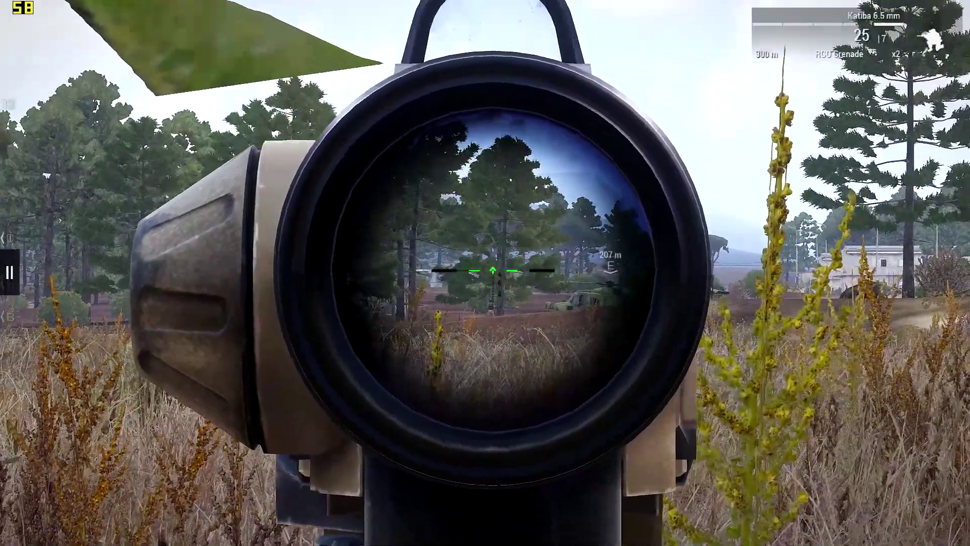
pyautogui.click(485, 272)
pyautogui.click(485, 272)
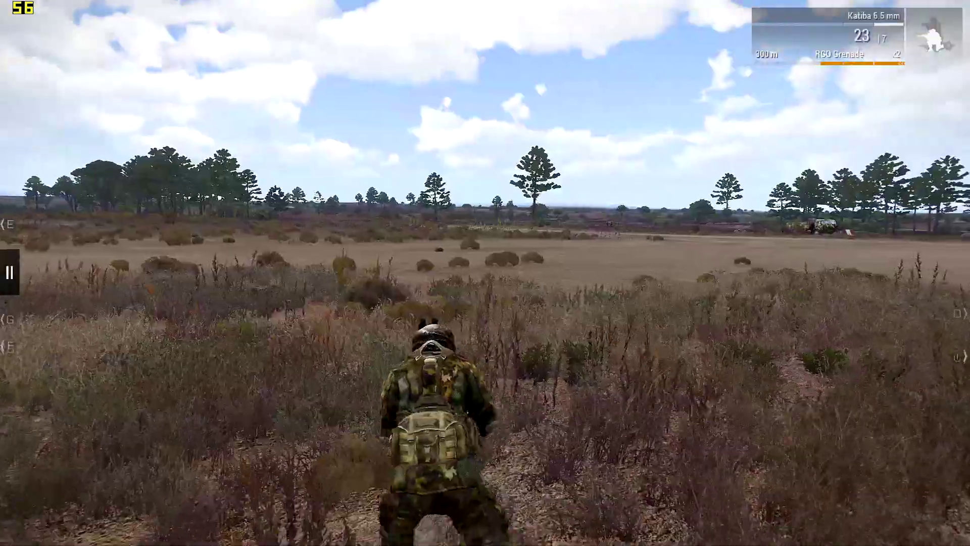
# Step: Run across the open field, go prone and get back up to check performance in motion
pyautogui.press('w')
pyautogui.press('w')
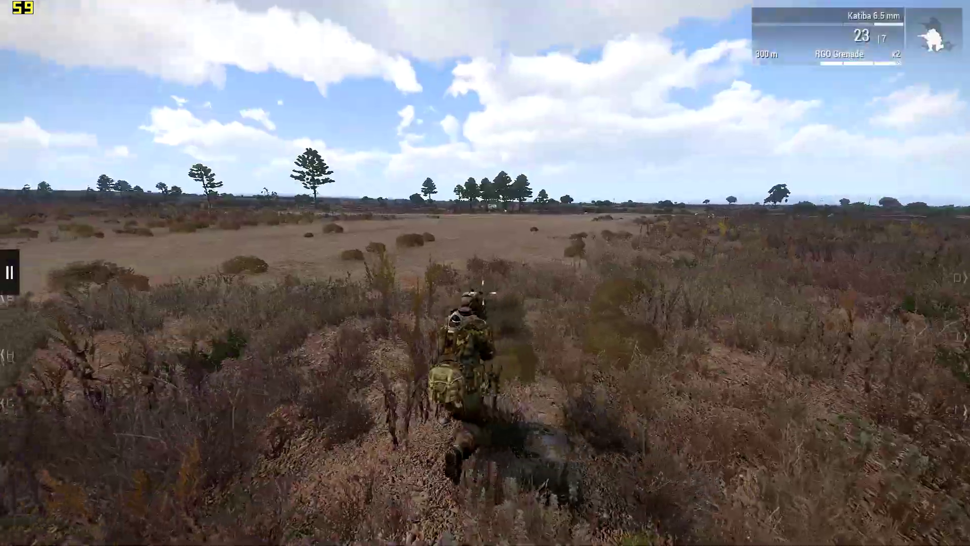
pyautogui.press('z')
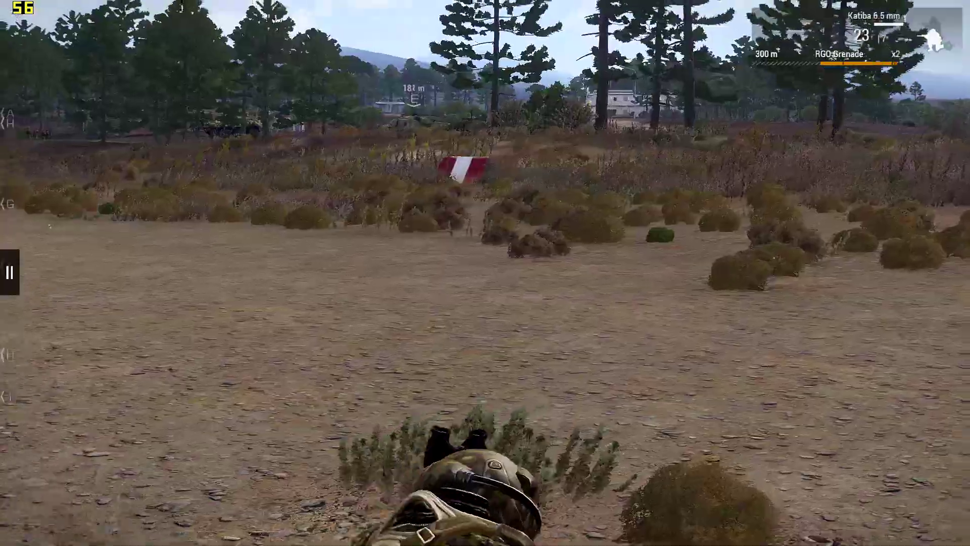
pyautogui.press('z')
pyautogui.press('w')
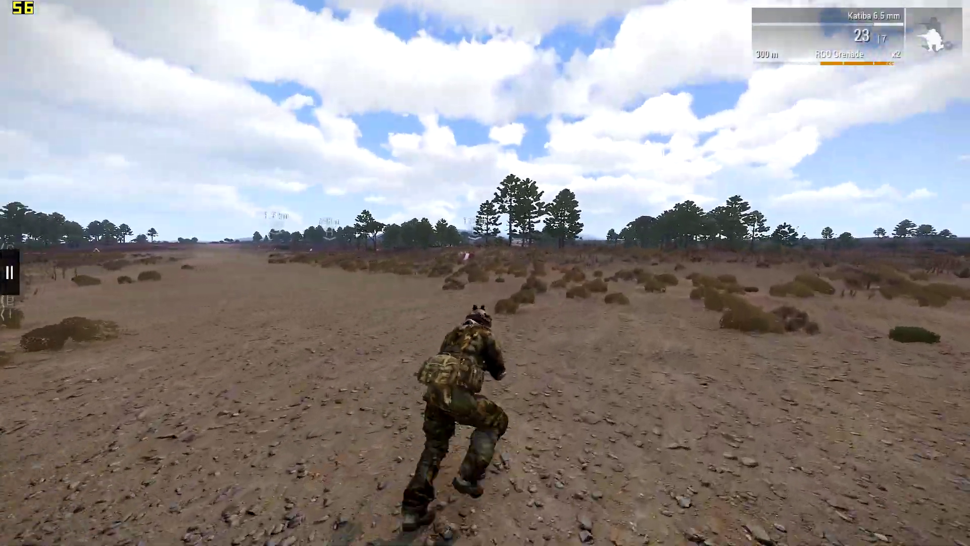